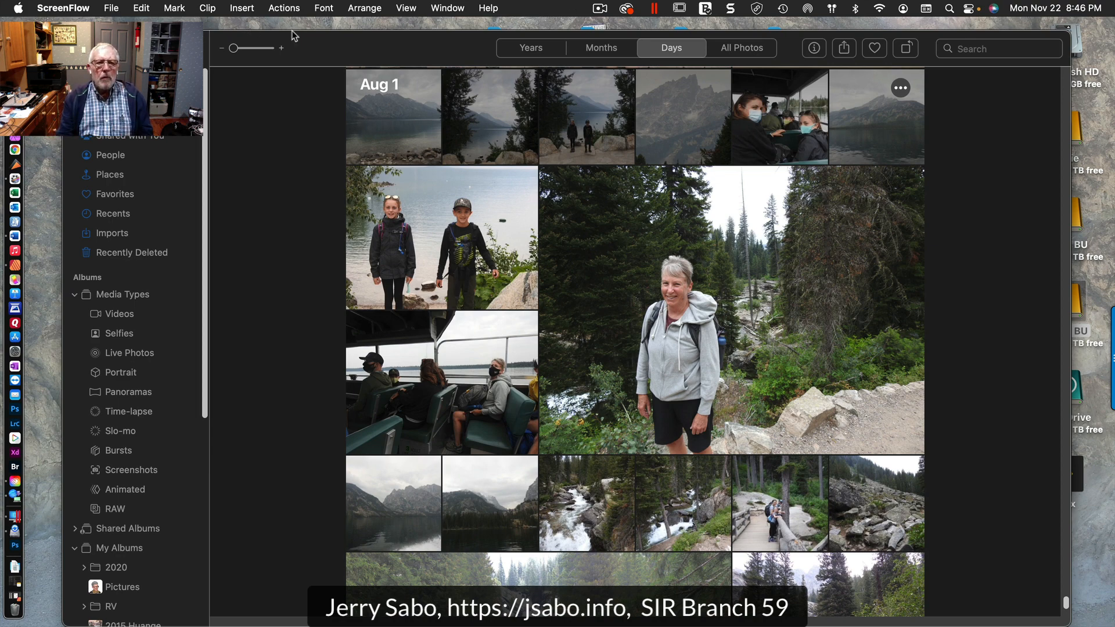
Switch to Photos and look through the Aug 1 pictures and the neighbouring Jul 3–27 group in the Days view
left_click(386, 54)
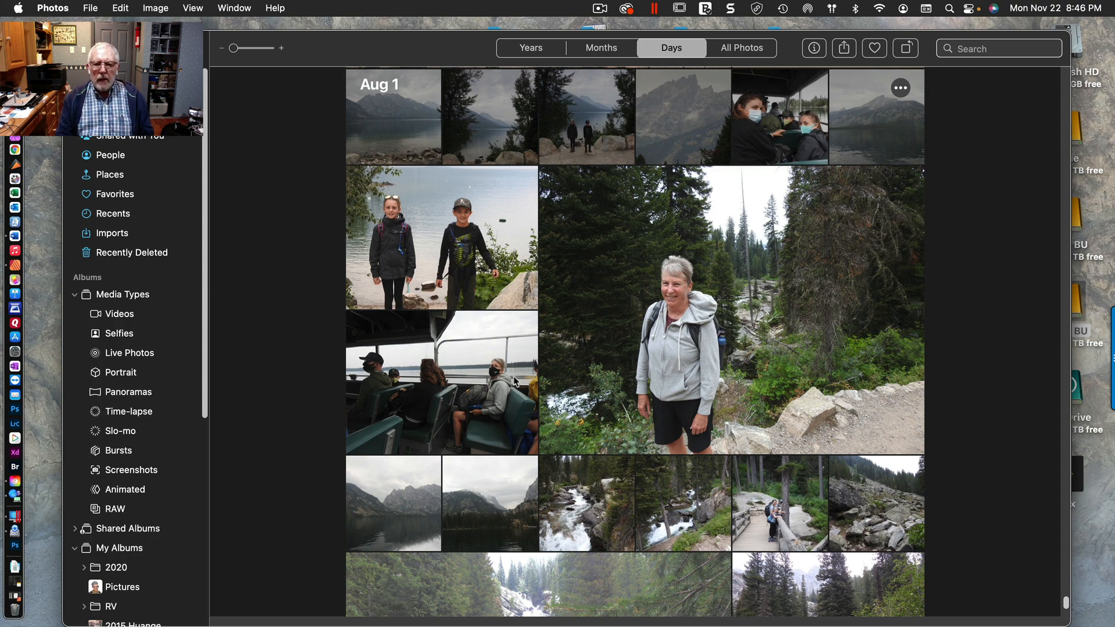
scroll(635, 353, "down", 1)
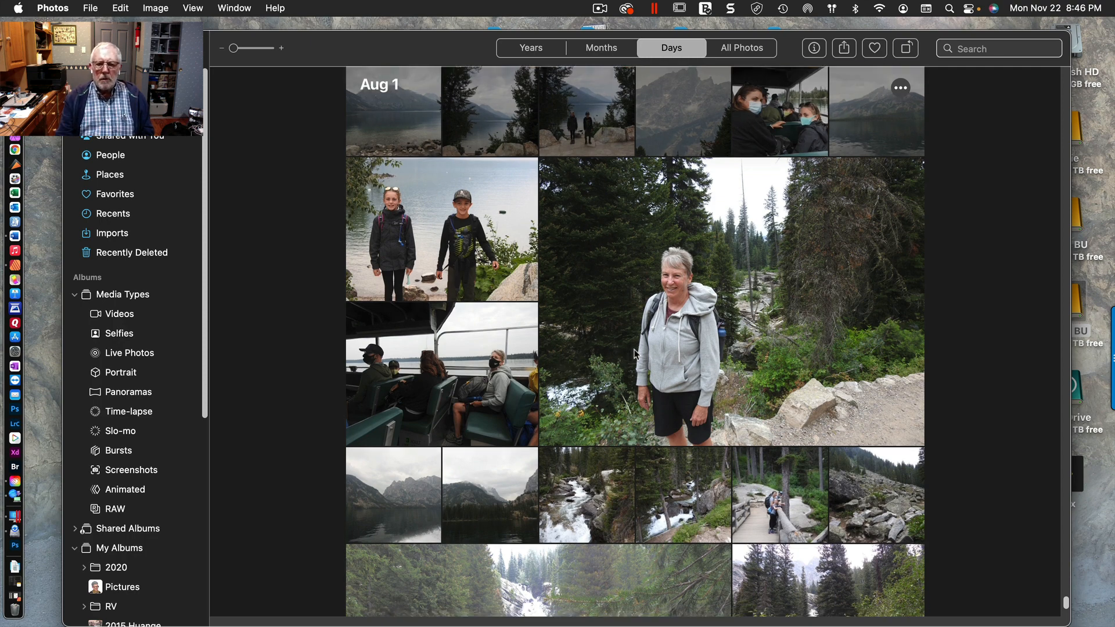
scroll(634, 358, "down", 4)
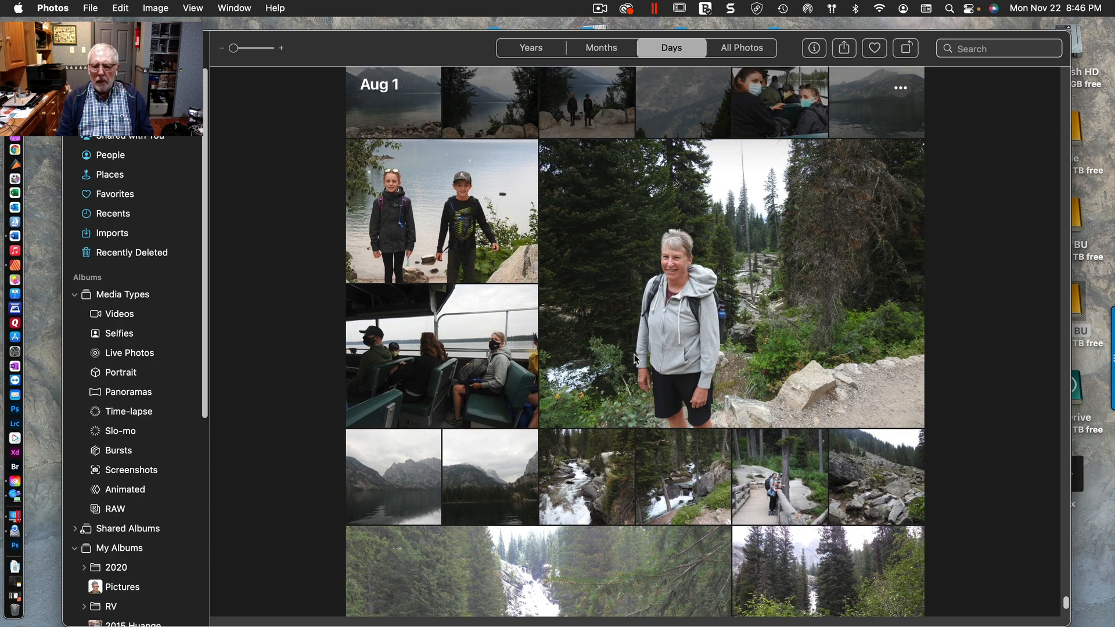
scroll(635, 357, "down", 3)
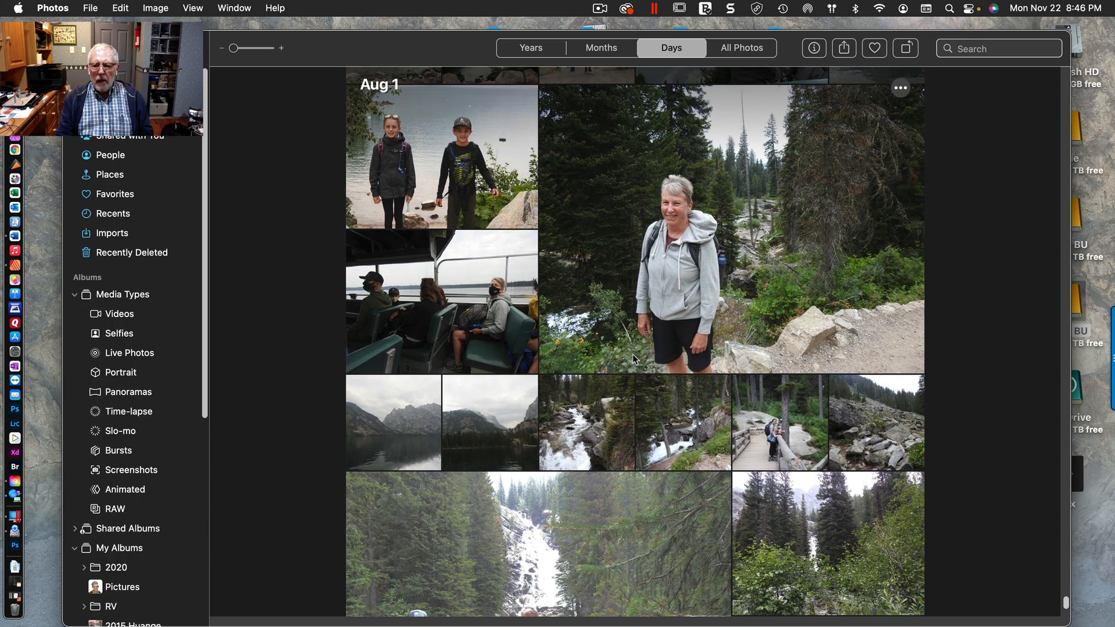
scroll(631, 352, "up", 10)
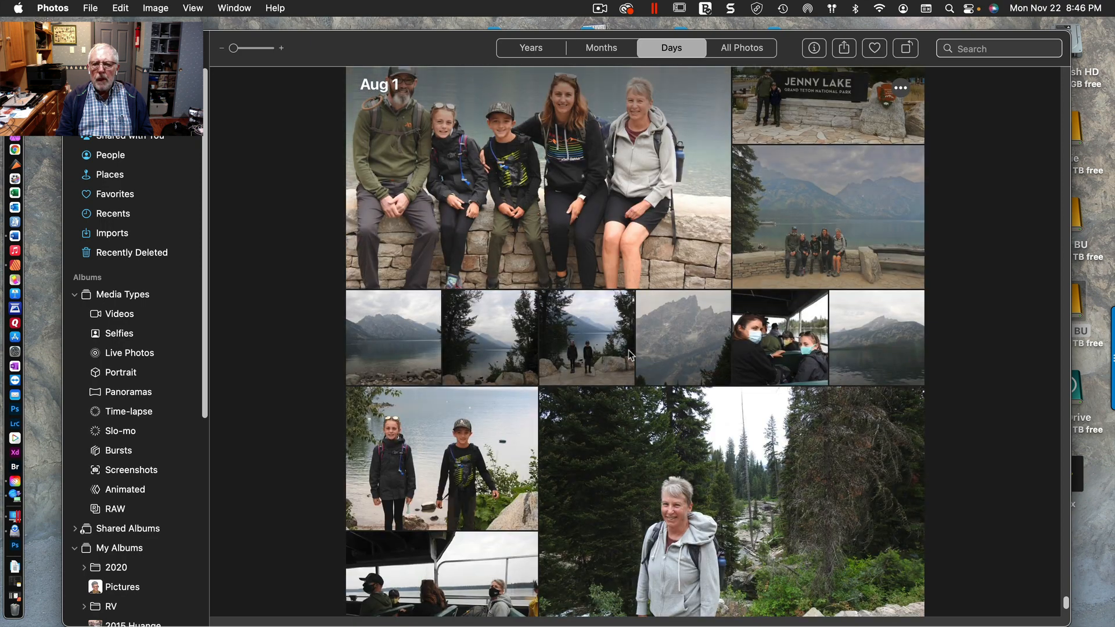
scroll(631, 354, "up", 6)
scroll(629, 350, "up", 2)
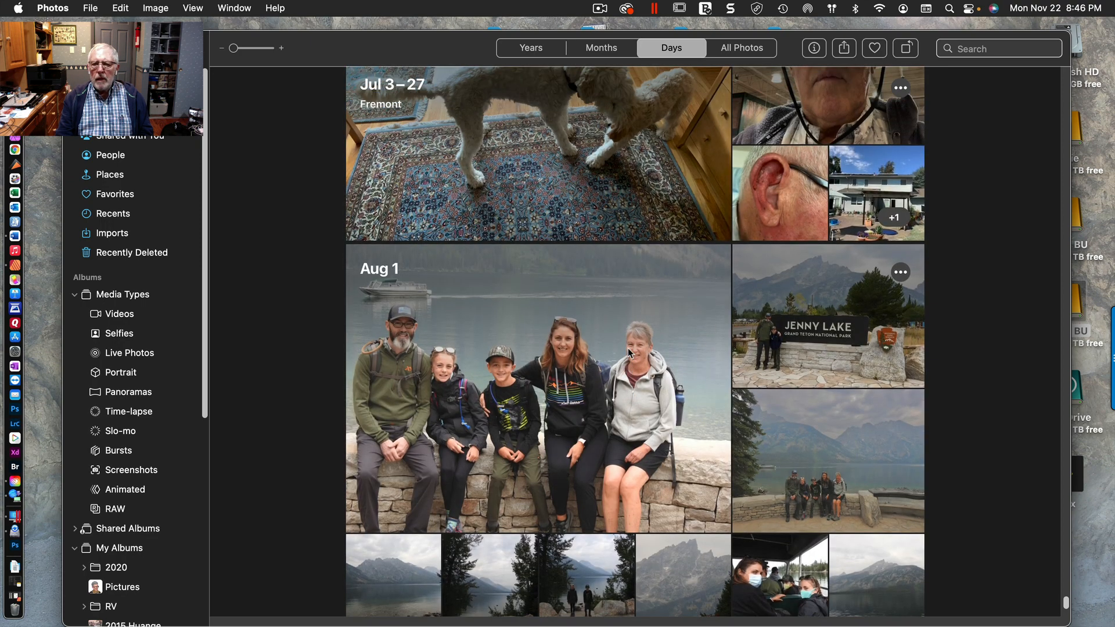
scroll(629, 352, "down", 1)
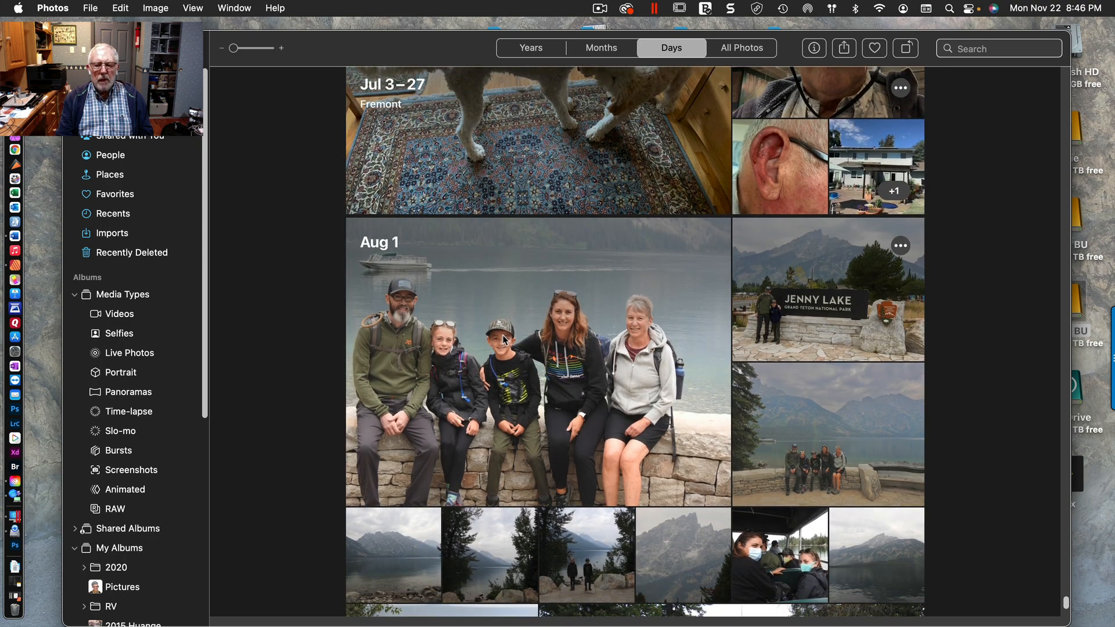
scroll(505, 340, "down", 4)
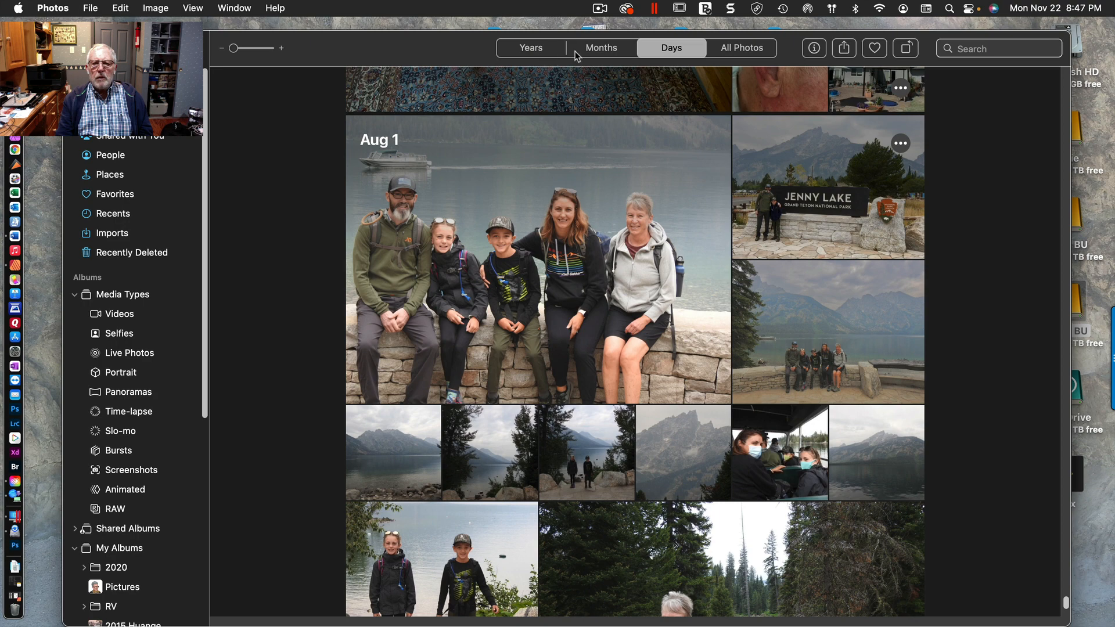
Show the library as All Photos and look through the pictures from Aug 1, 2021
left_click(745, 51)
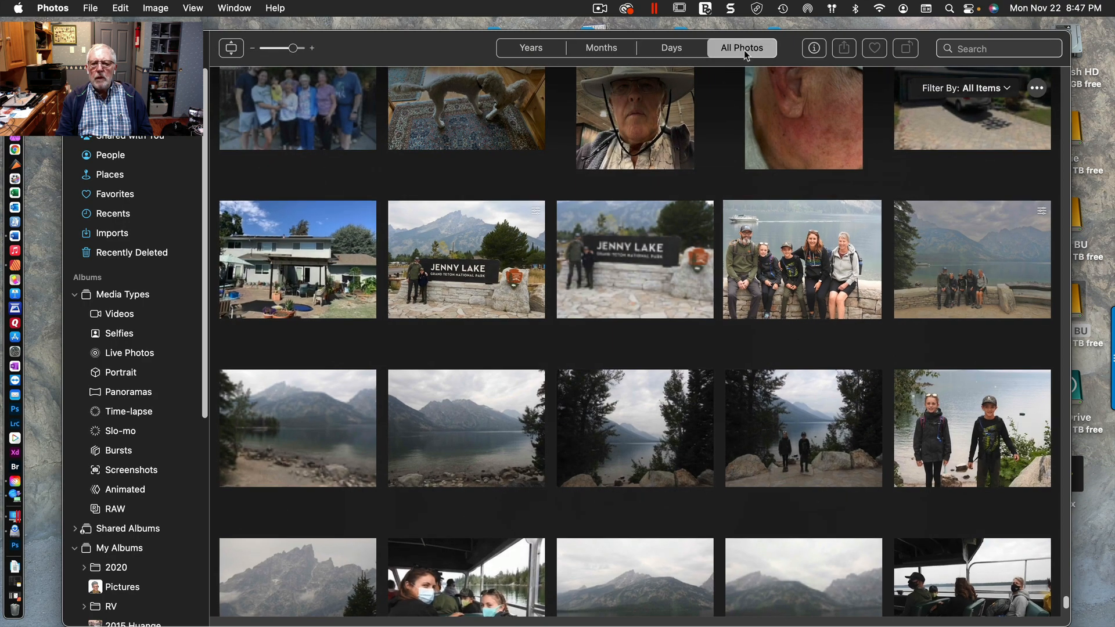
scroll(981, 472, "down", 2)
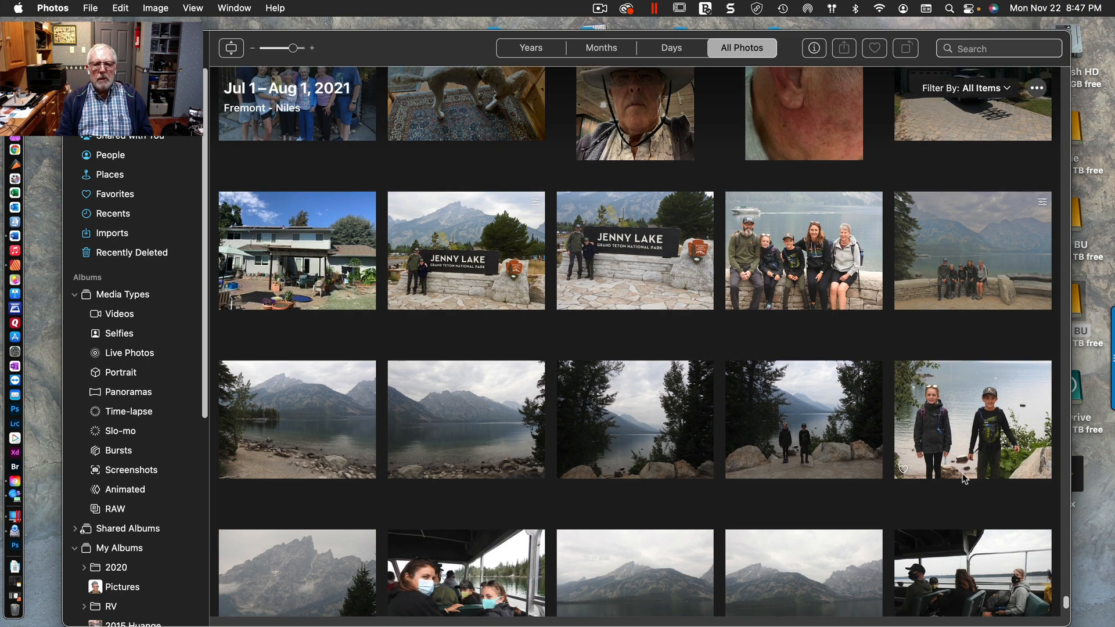
scroll(914, 478, "down", 3)
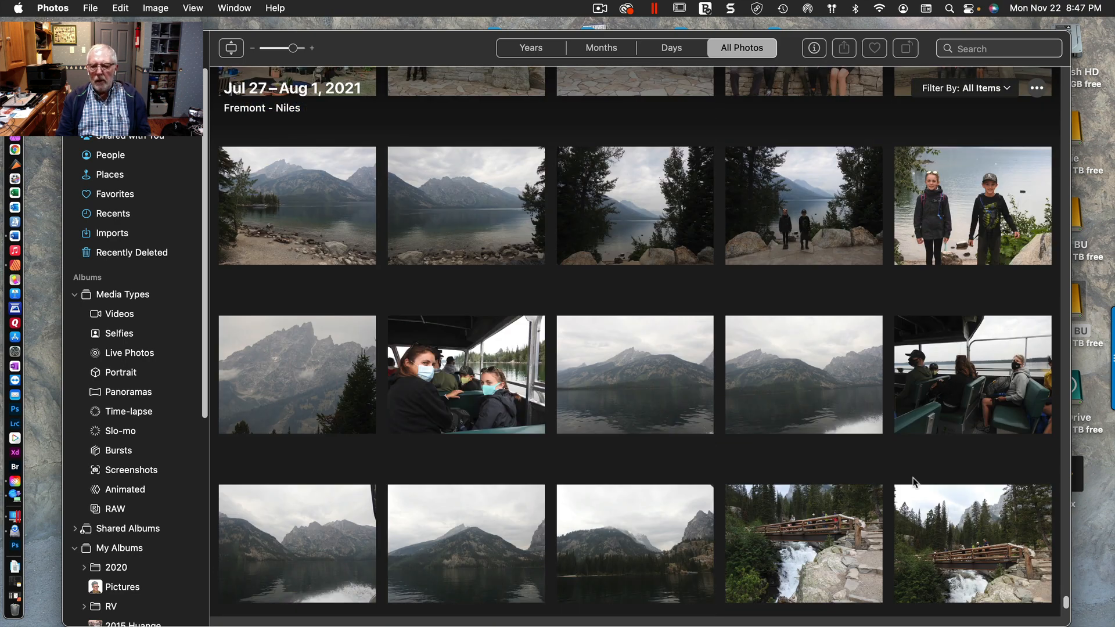
scroll(910, 473, "down", 5)
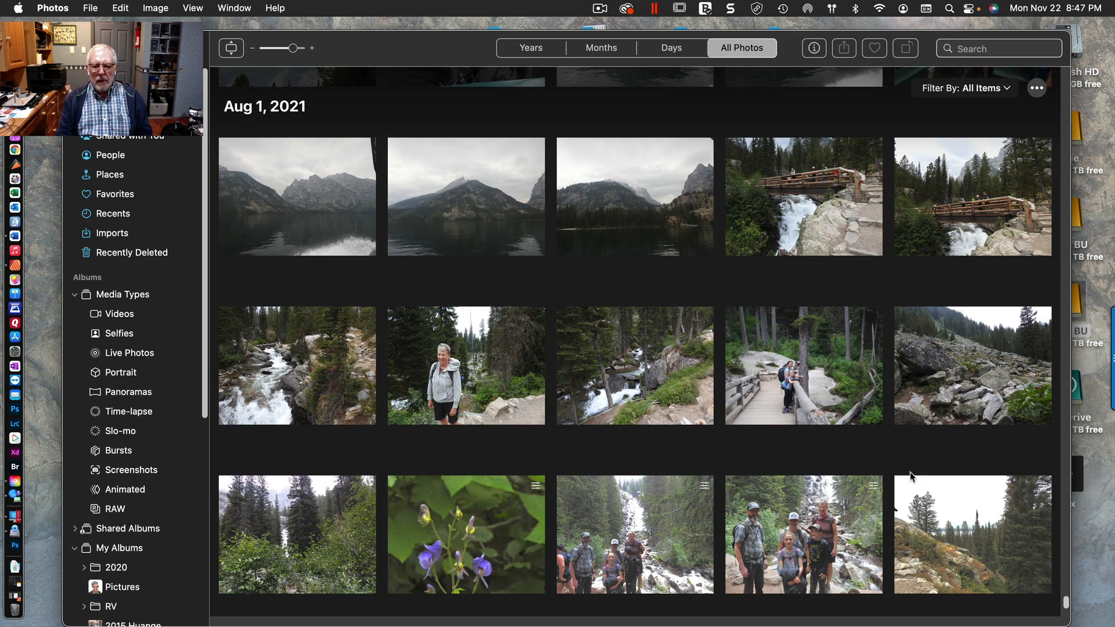
scroll(910, 475, "down", 5)
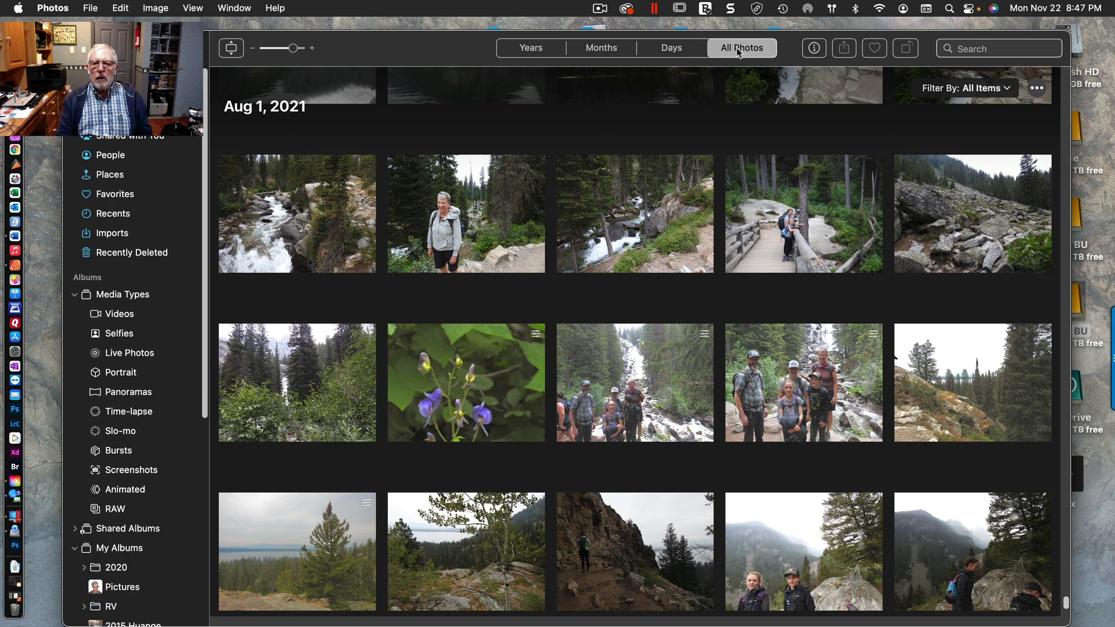
Step the library grouping up from Days through Months to Years
left_click(672, 51)
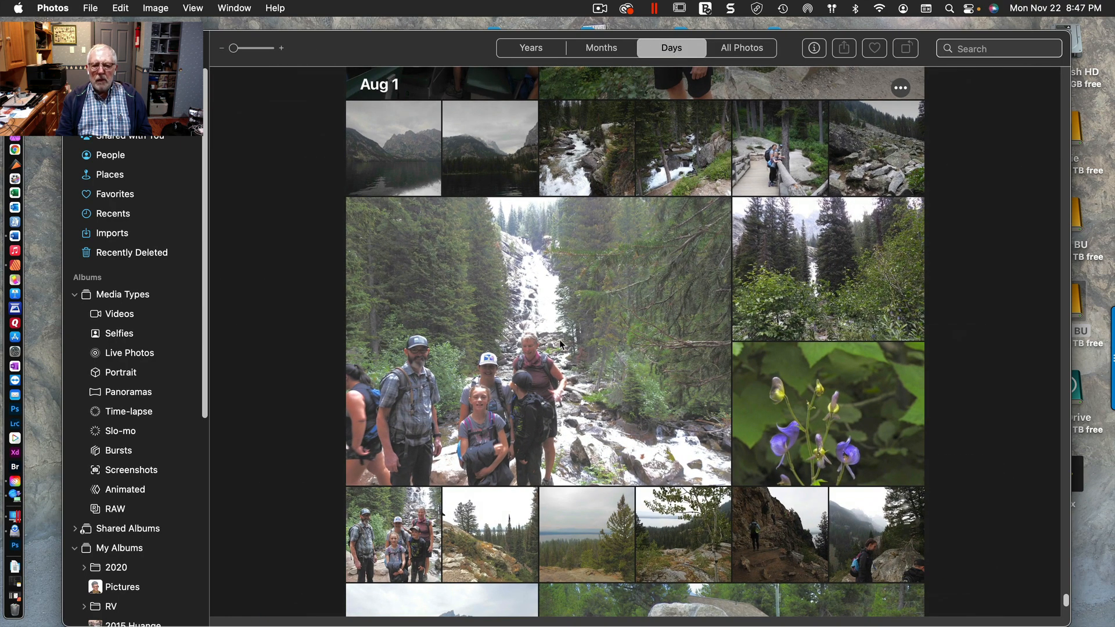
scroll(560, 344, "down", 1)
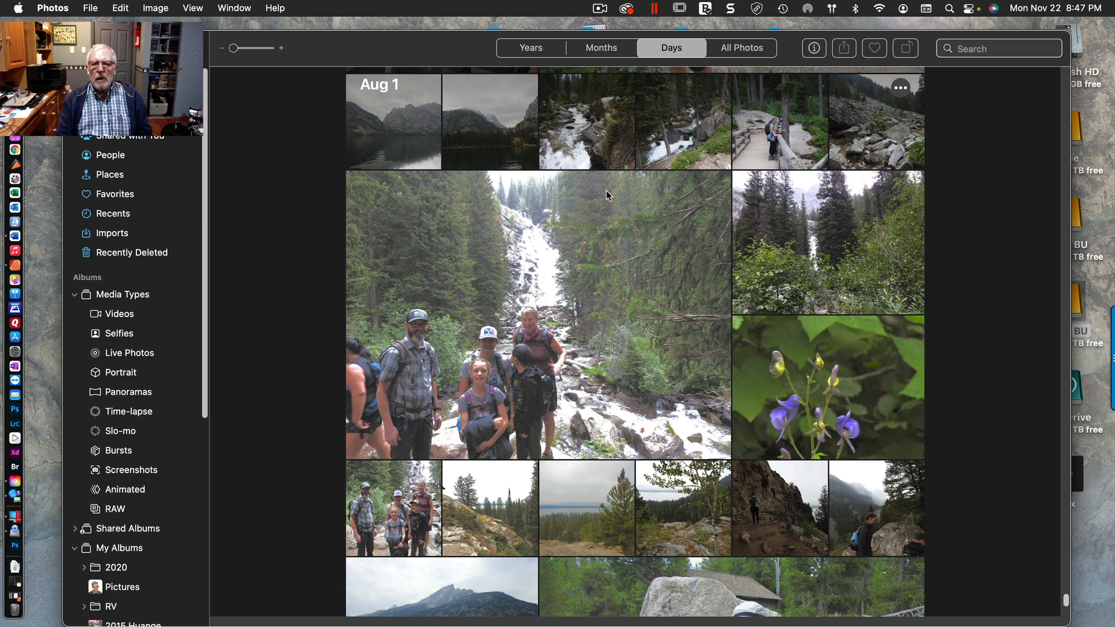
left_click(608, 47)
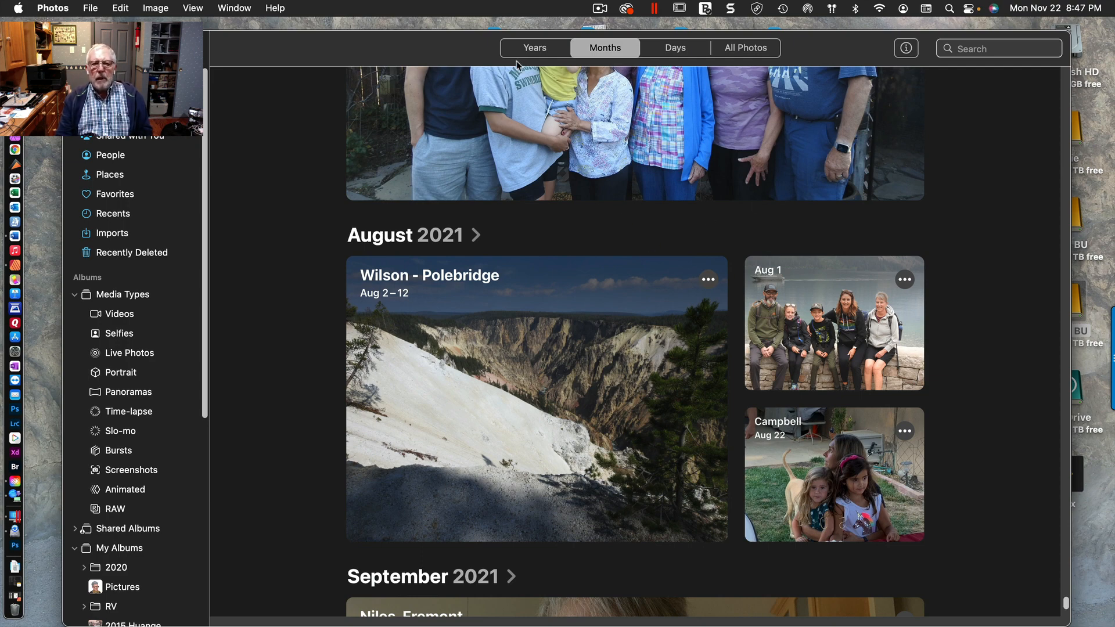
left_click(535, 48)
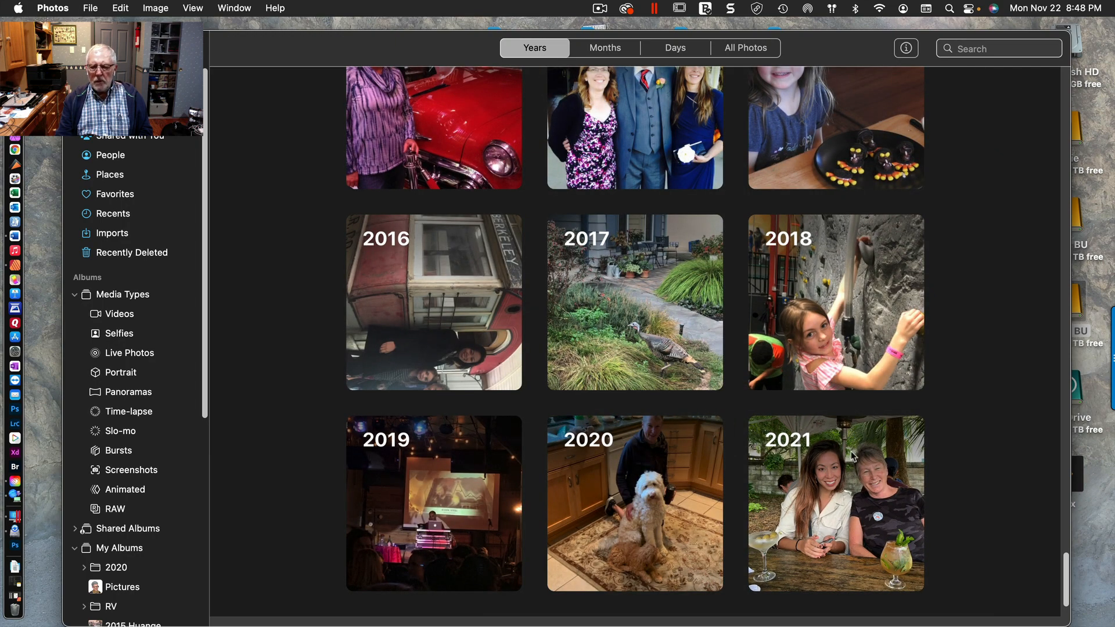
Open the year 2021 and compare its November pictures in the Days and Months views
left_click(799, 463)
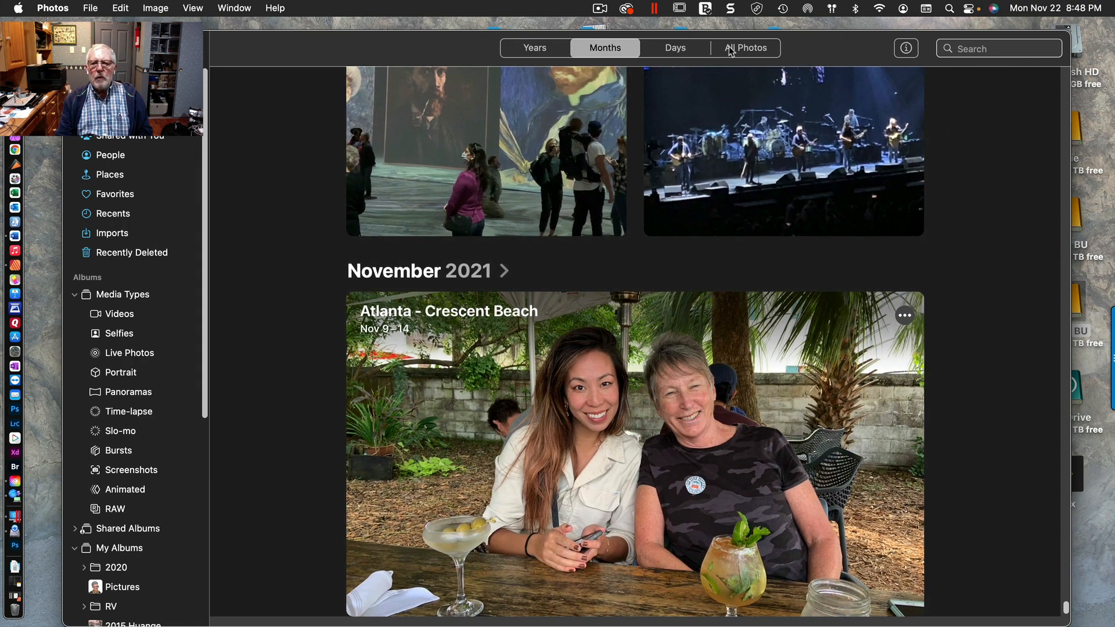
left_click(683, 52)
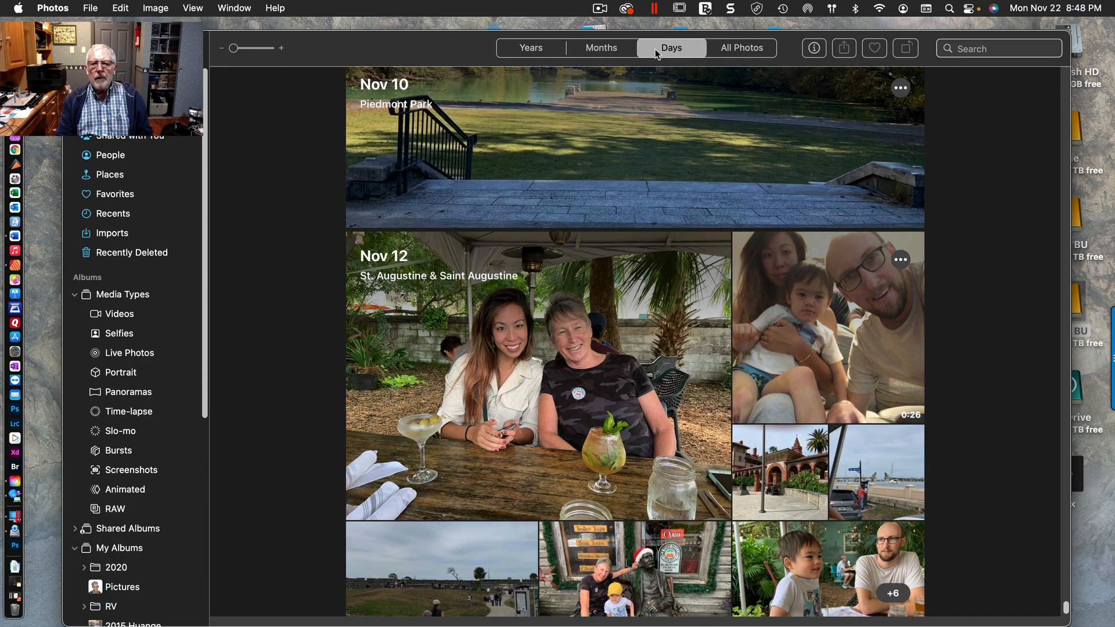
left_click(616, 52)
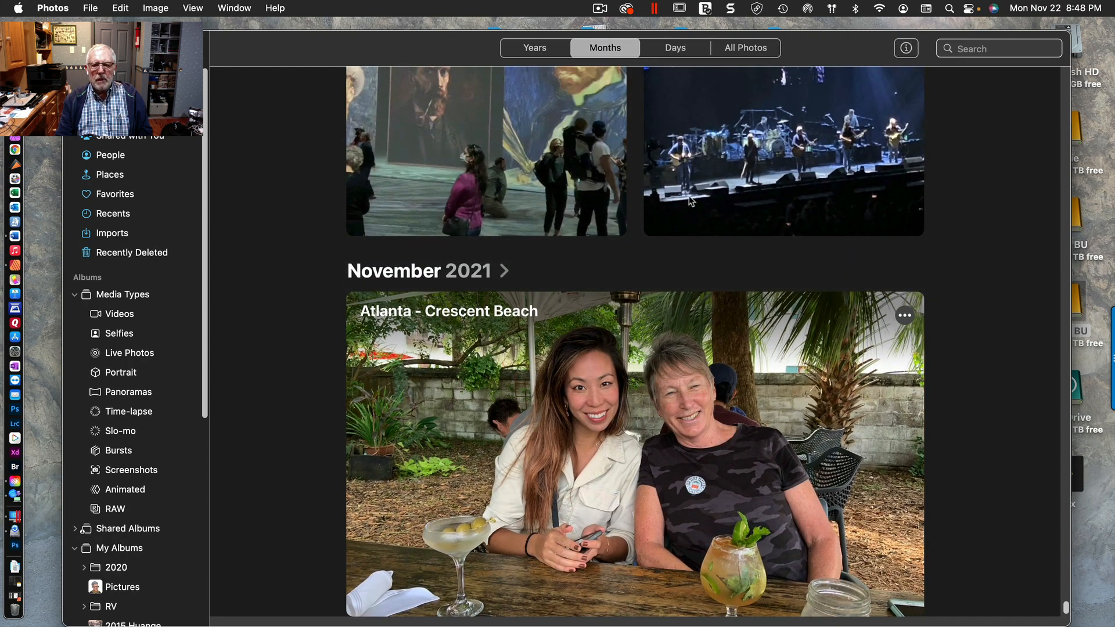
Browse the monthly groups back to August 2021 and select its Aug 1 group
scroll(733, 323, "down", 1)
scroll(733, 324, "up", 8)
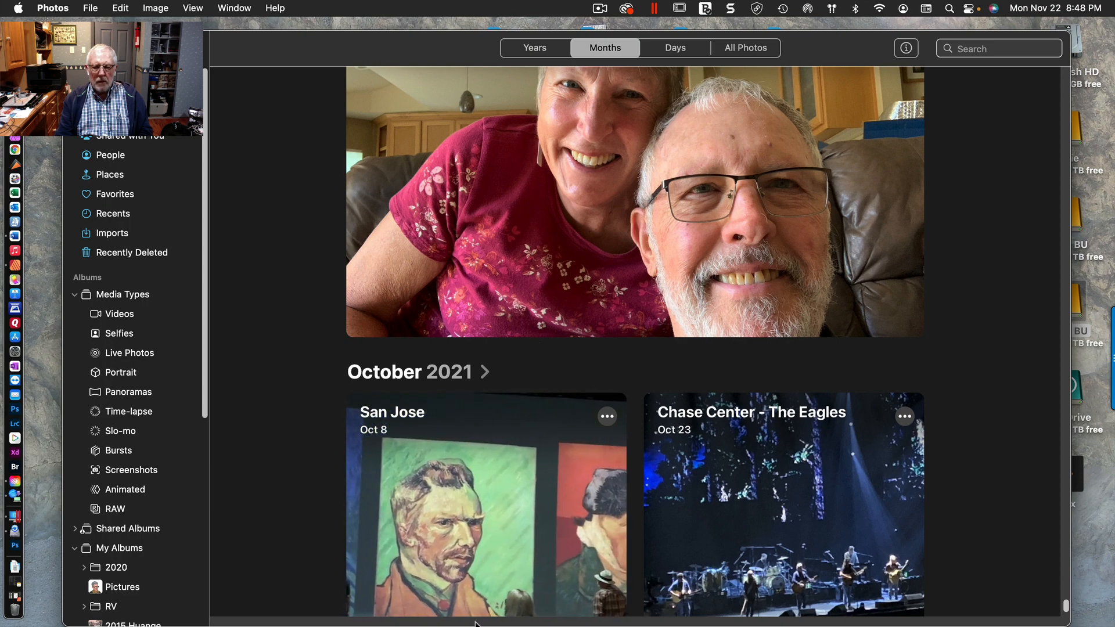
scroll(524, 547, "down", 2)
scroll(524, 547, "down", 1)
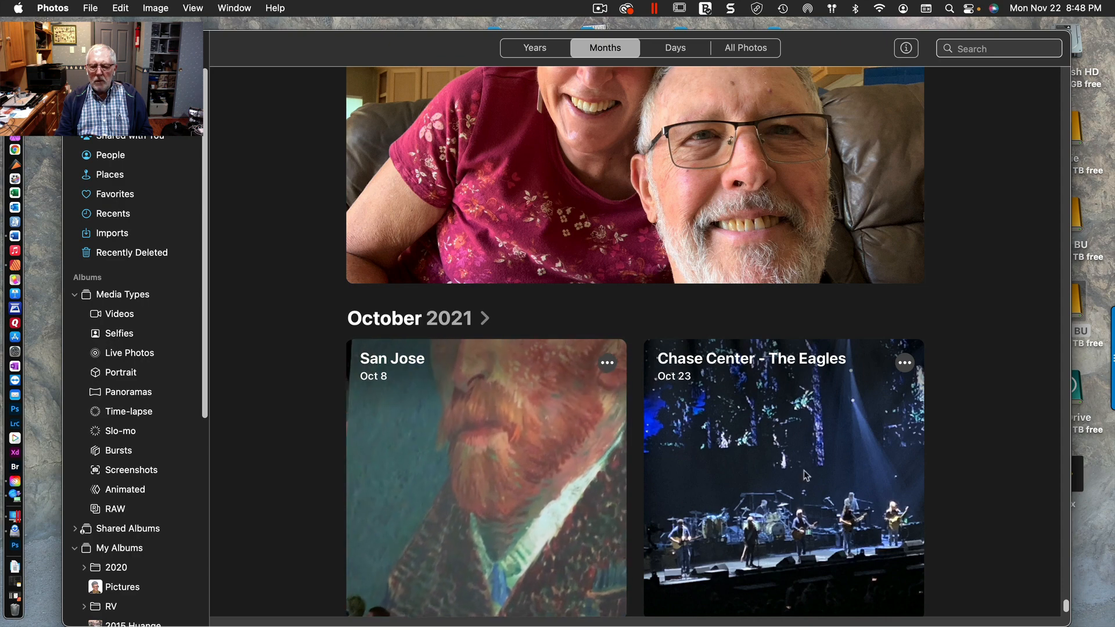
scroll(779, 436, "up", 10)
scroll(779, 434, "up", 12)
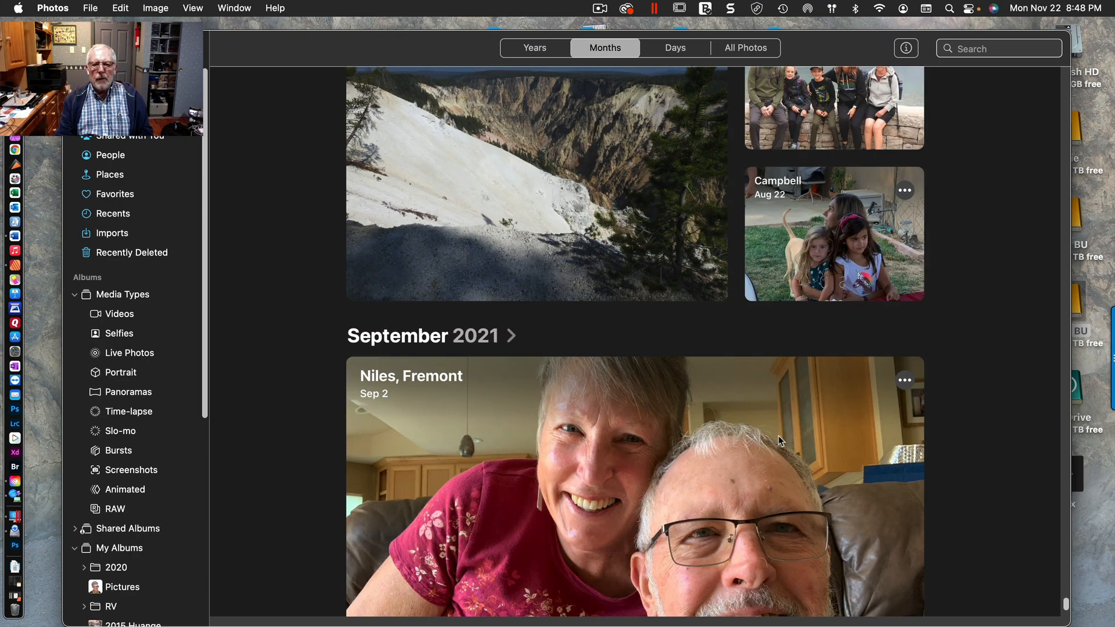
scroll(777, 440, "up", 3)
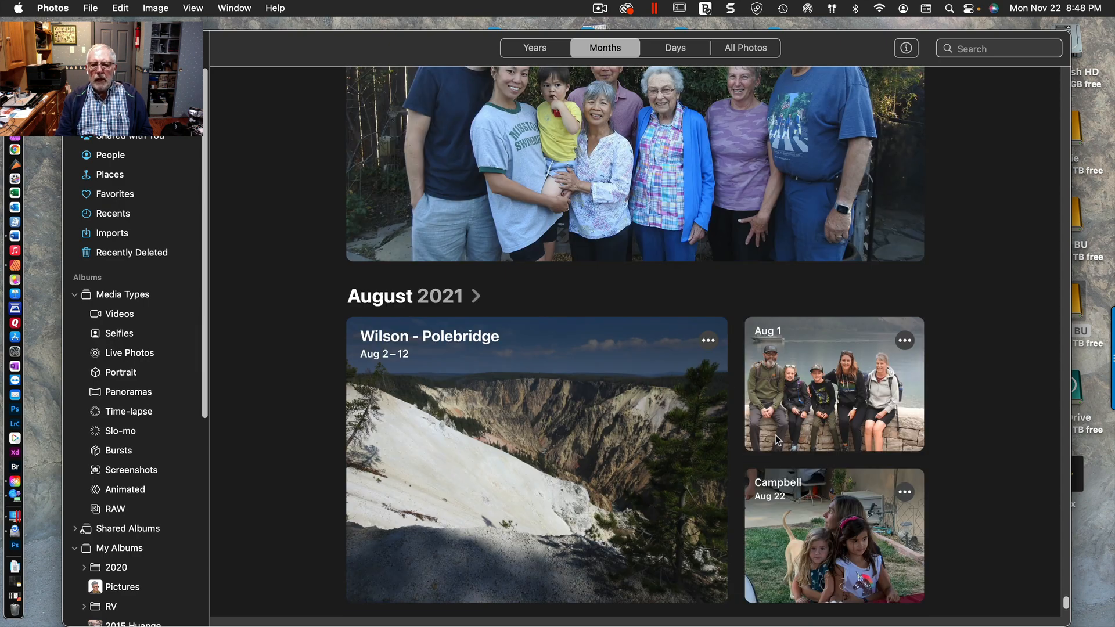
scroll(777, 439, "up", 1)
scroll(813, 399, "down", 1)
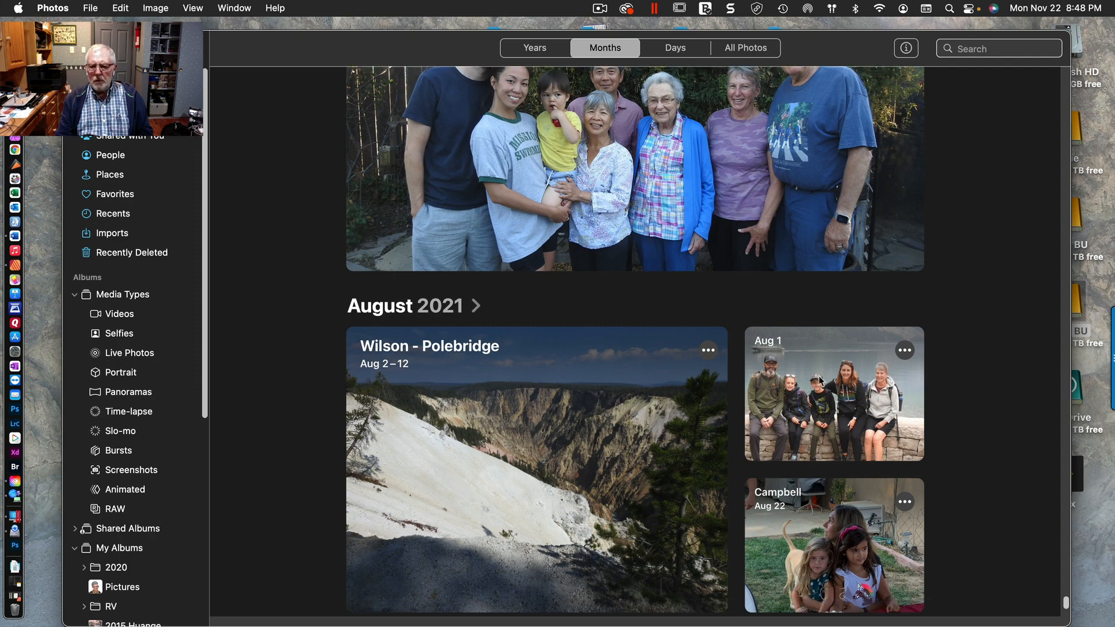
left_click(814, 380)
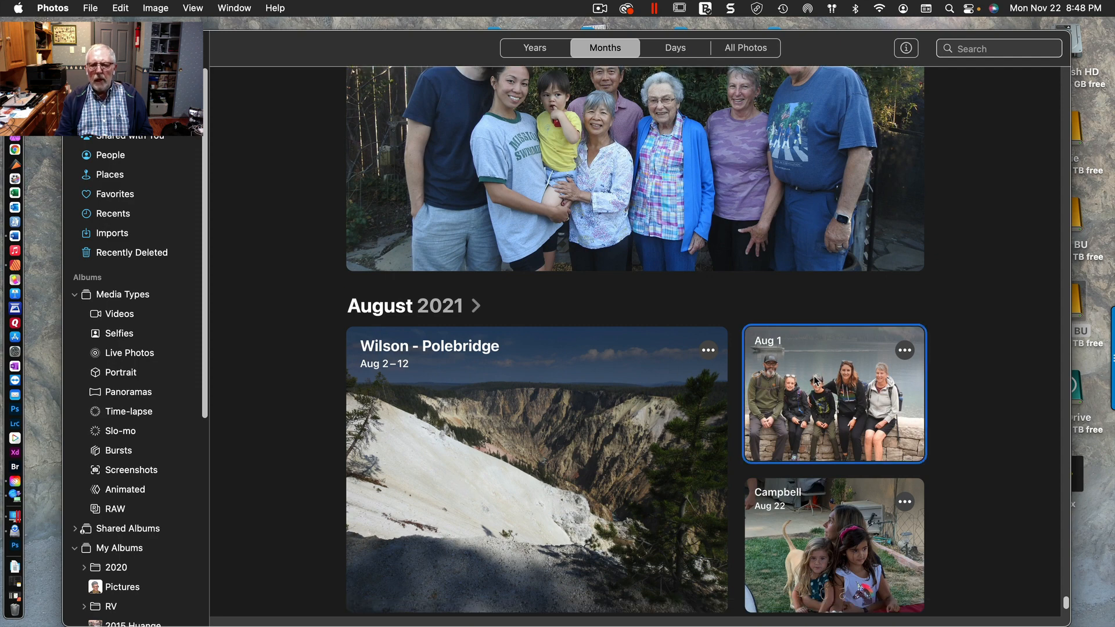
Show the August 2021 pictures by day and look through the groups between Aug 3 and Aug 7
left_click(670, 47)
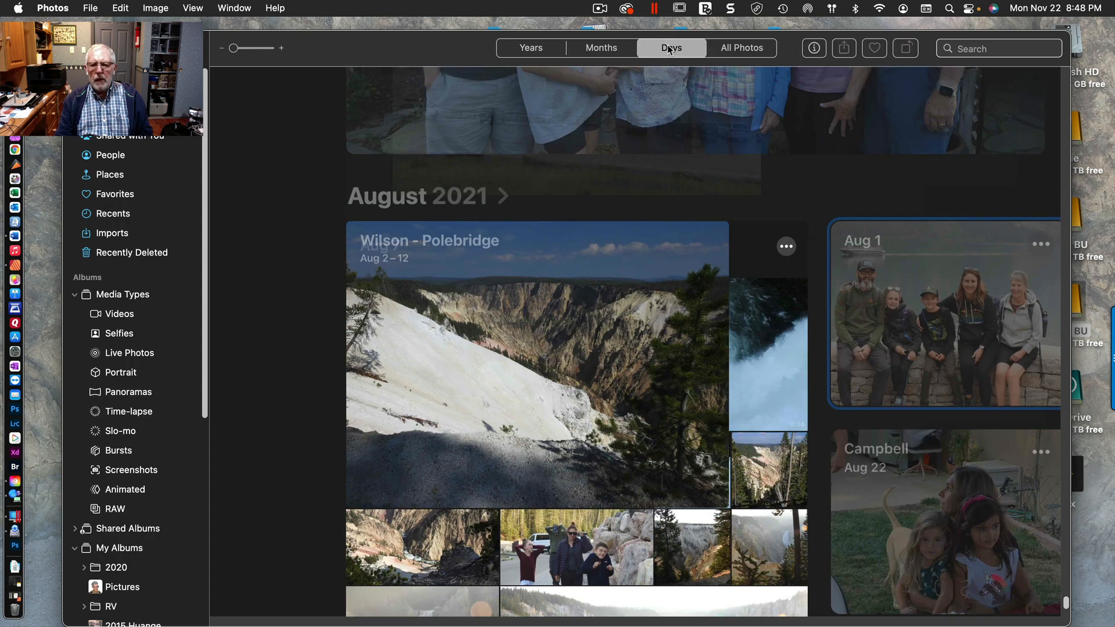
scroll(657, 349, "down", 2)
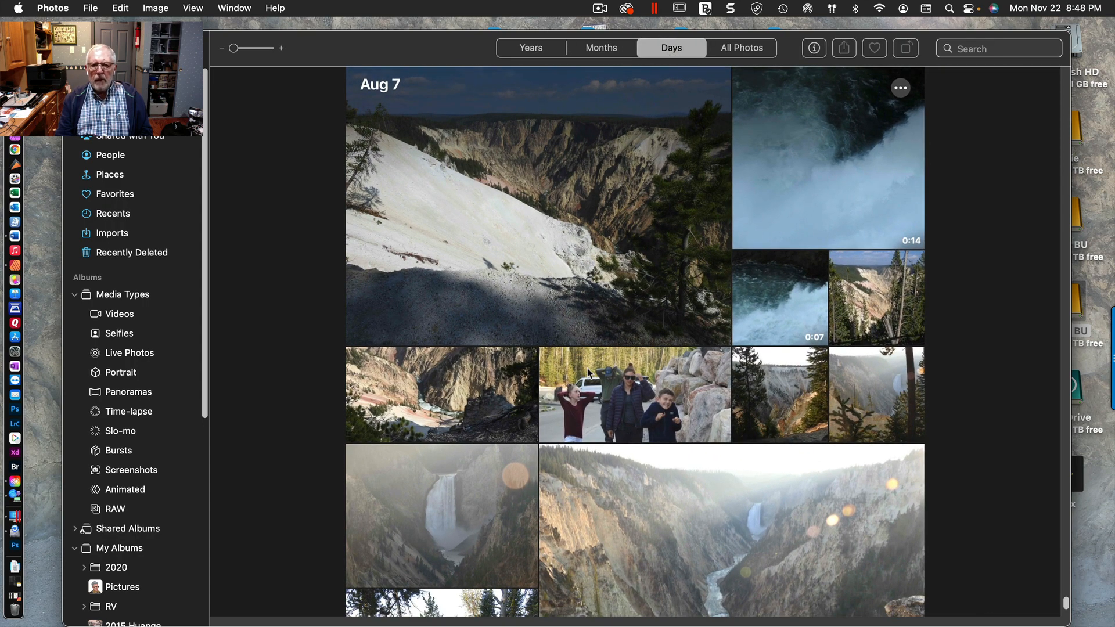
scroll(668, 342, "down", 10)
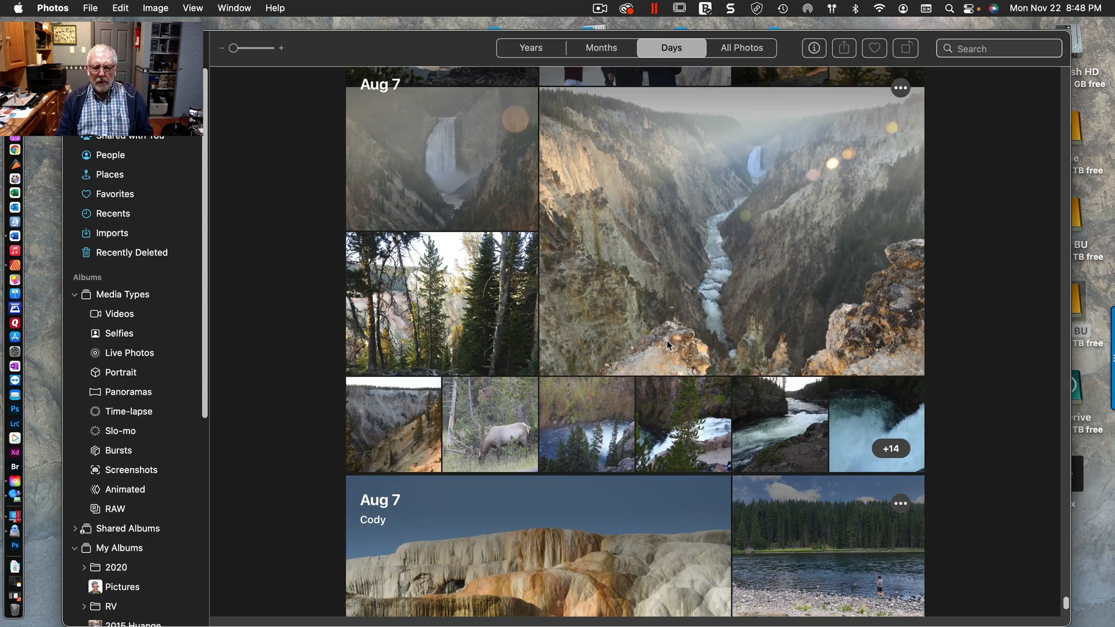
scroll(666, 340, "up", 15)
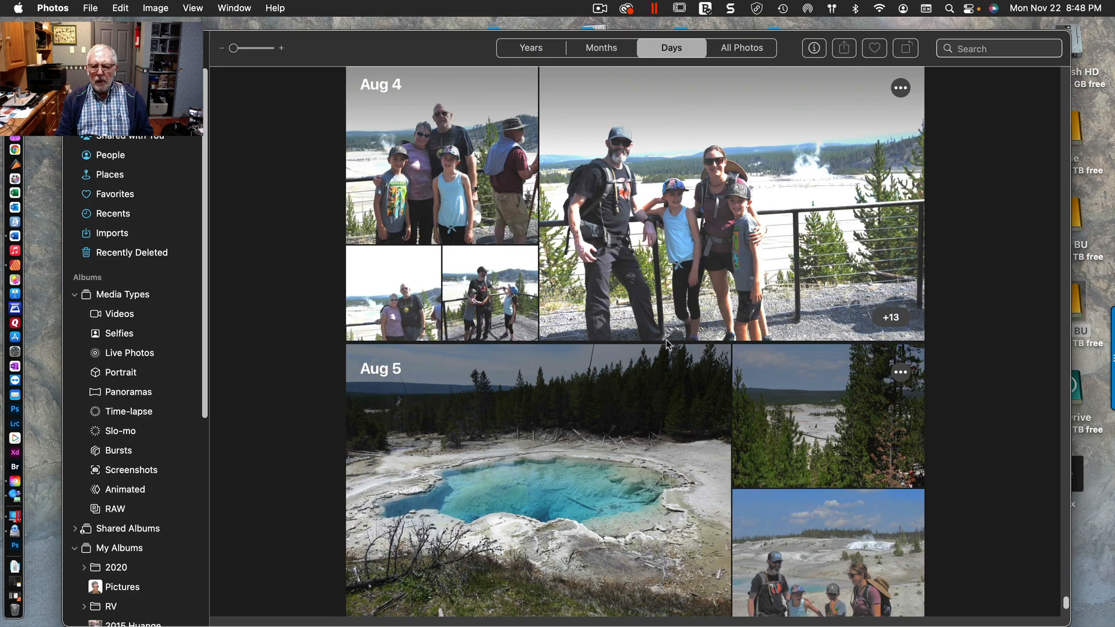
scroll(666, 343, "up", 15)
scroll(666, 344, "up", 15)
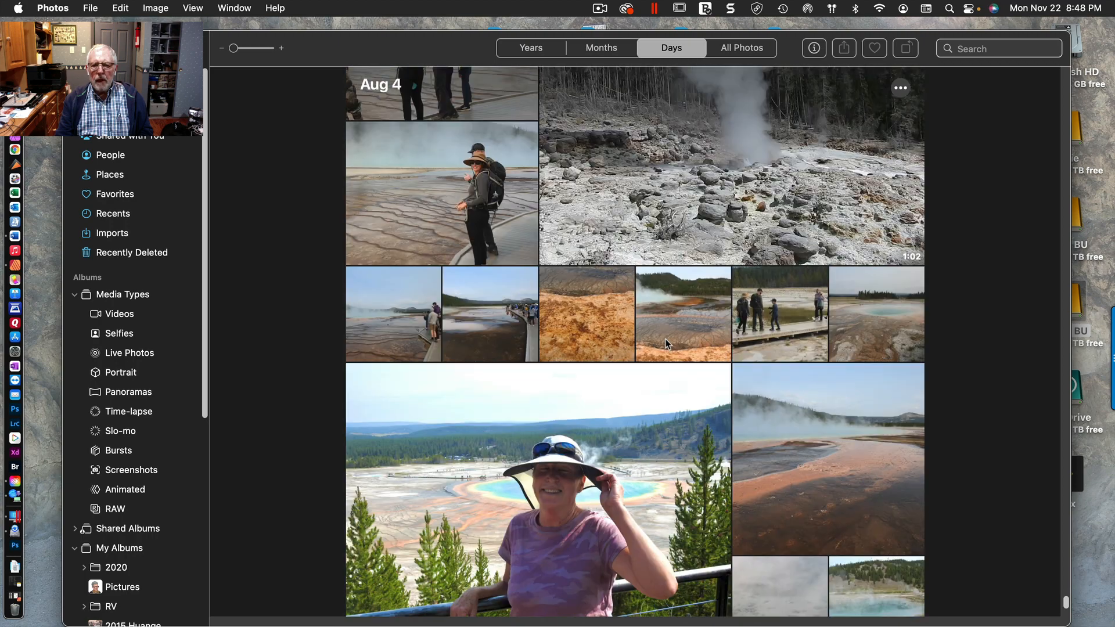
scroll(667, 343, "up", 15)
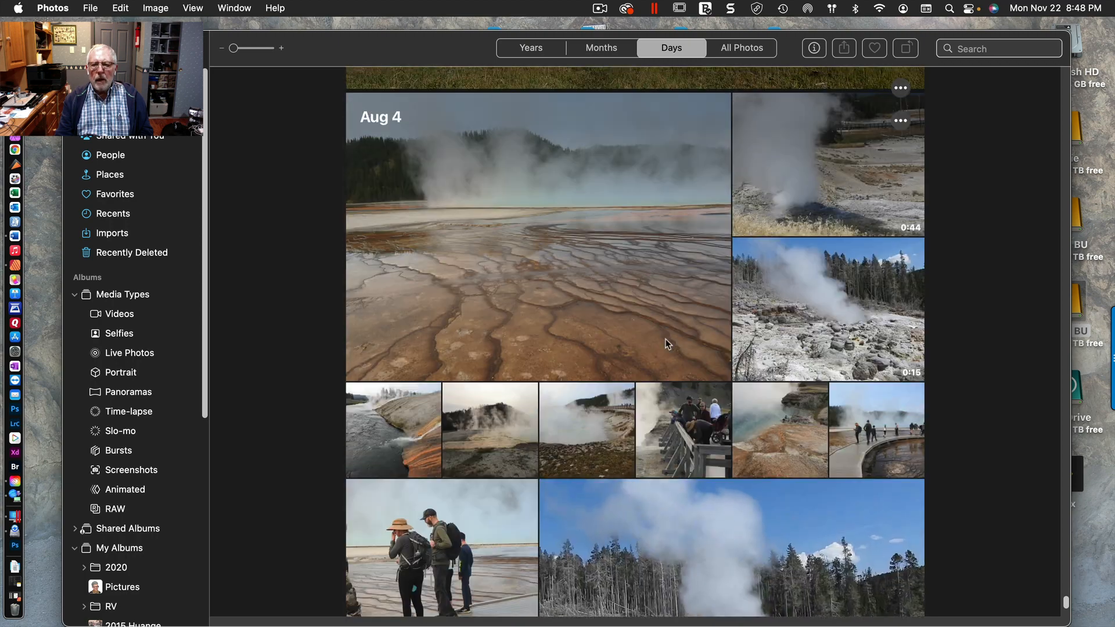
scroll(667, 343, "up", 8)
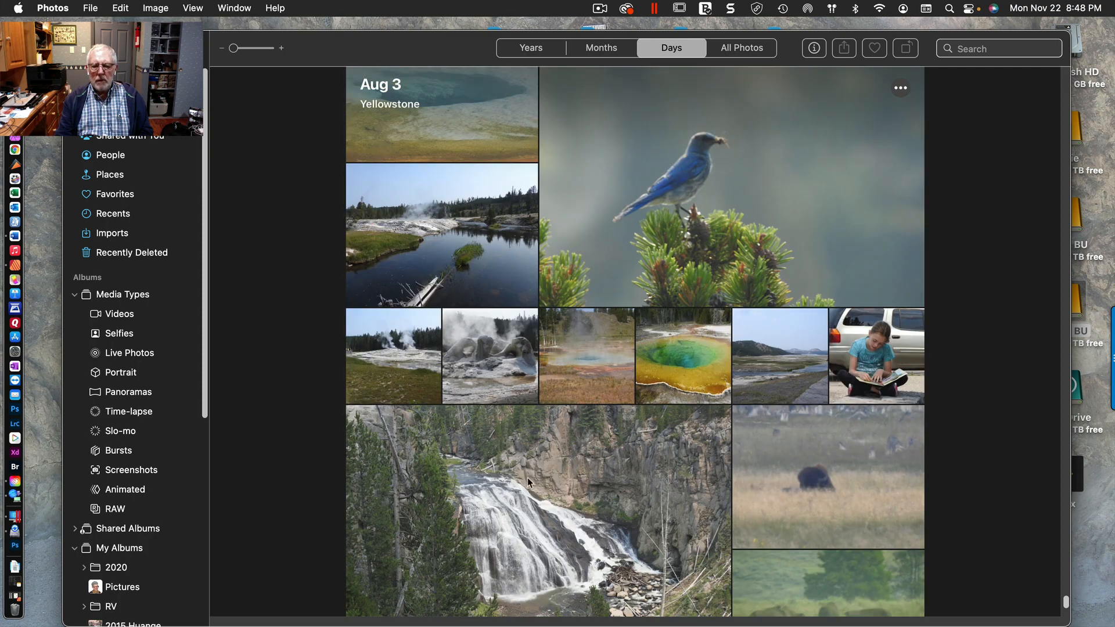
scroll(528, 457, "down", 8)
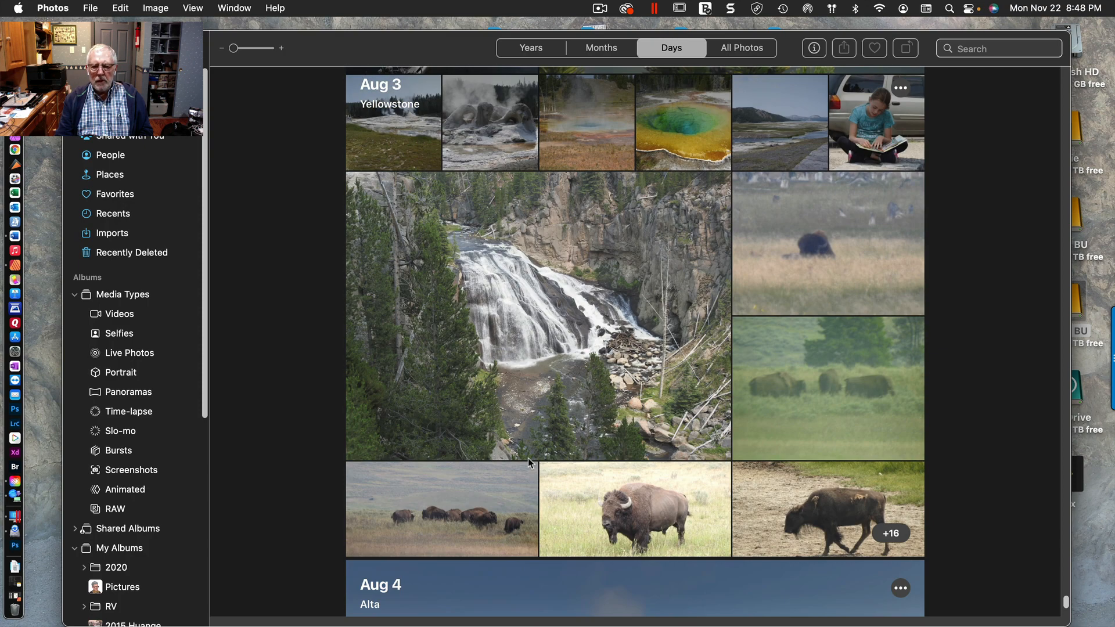
scroll(528, 458, "down", 5)
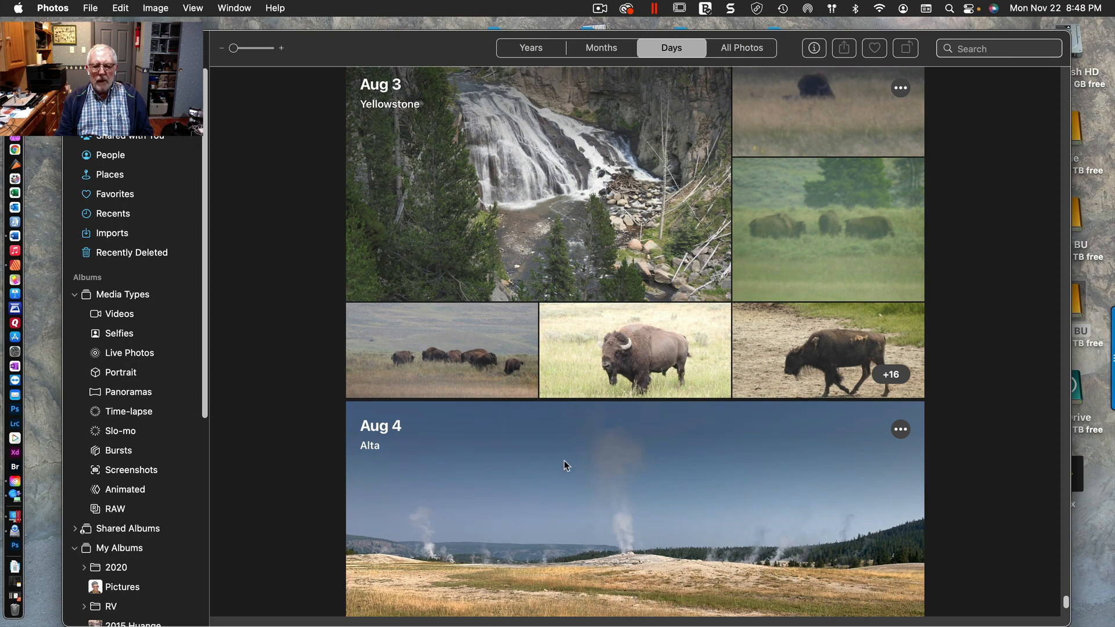
Look through the Aug 4 geyser and hot spring pictures in the Days view
scroll(564, 465, "down", 7)
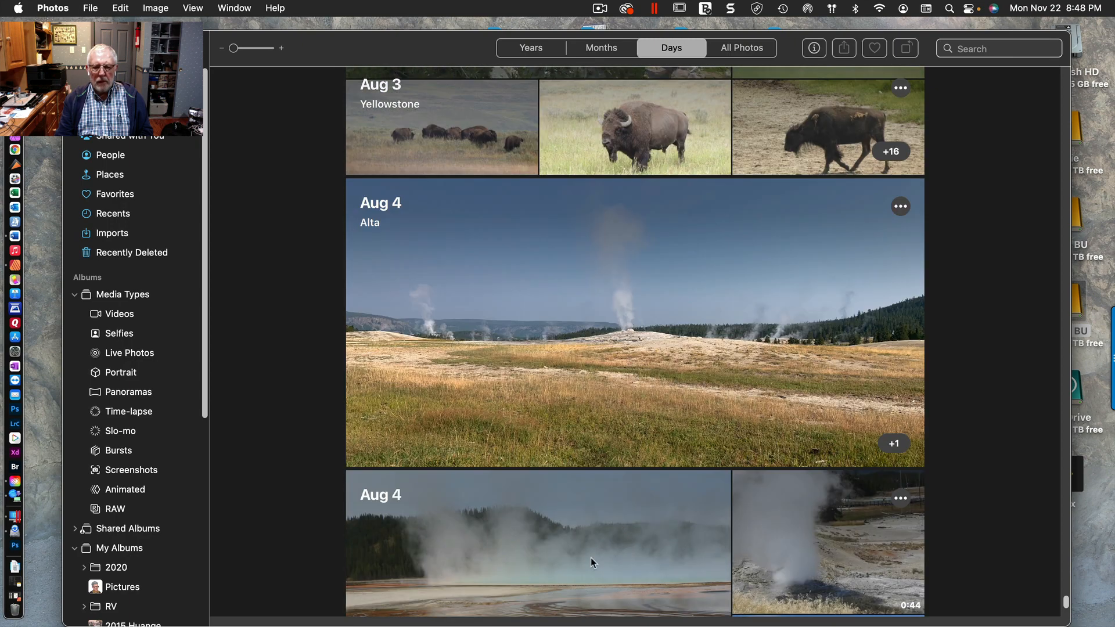
scroll(591, 562, "down", 3)
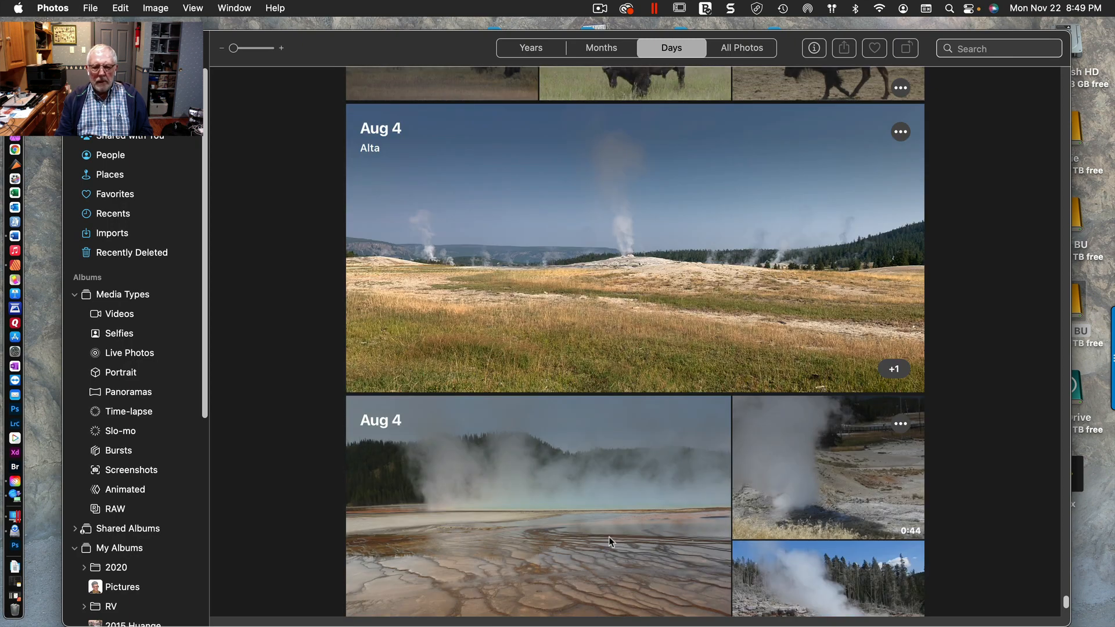
scroll(609, 539, "down", 2)
scroll(605, 527, "down", 1)
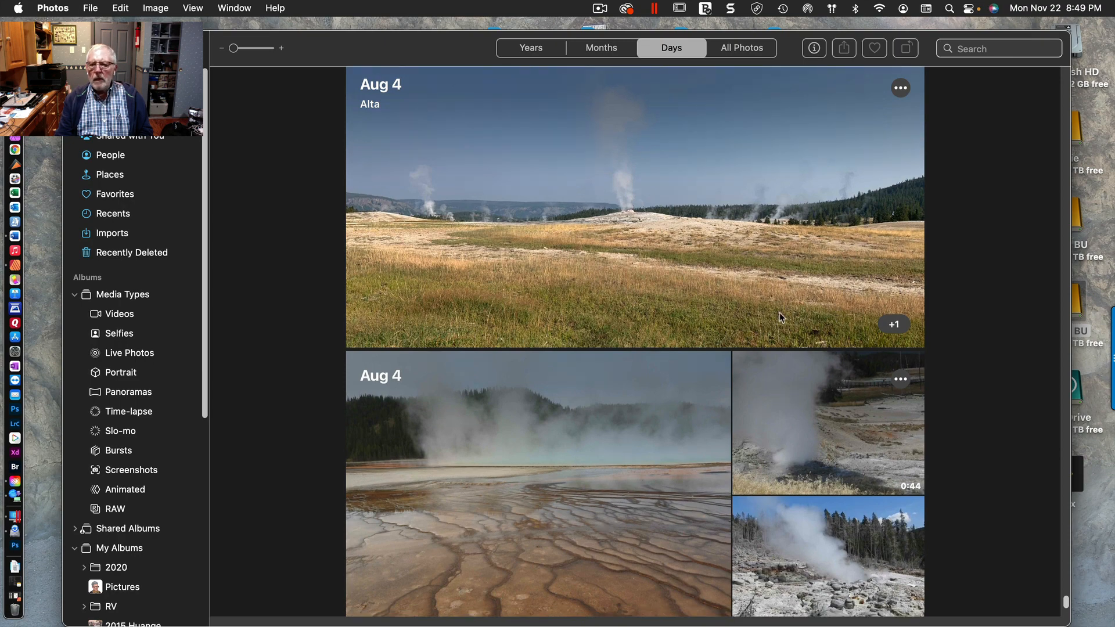
scroll(728, 359, "down", 5)
scroll(667, 395, "down", 7)
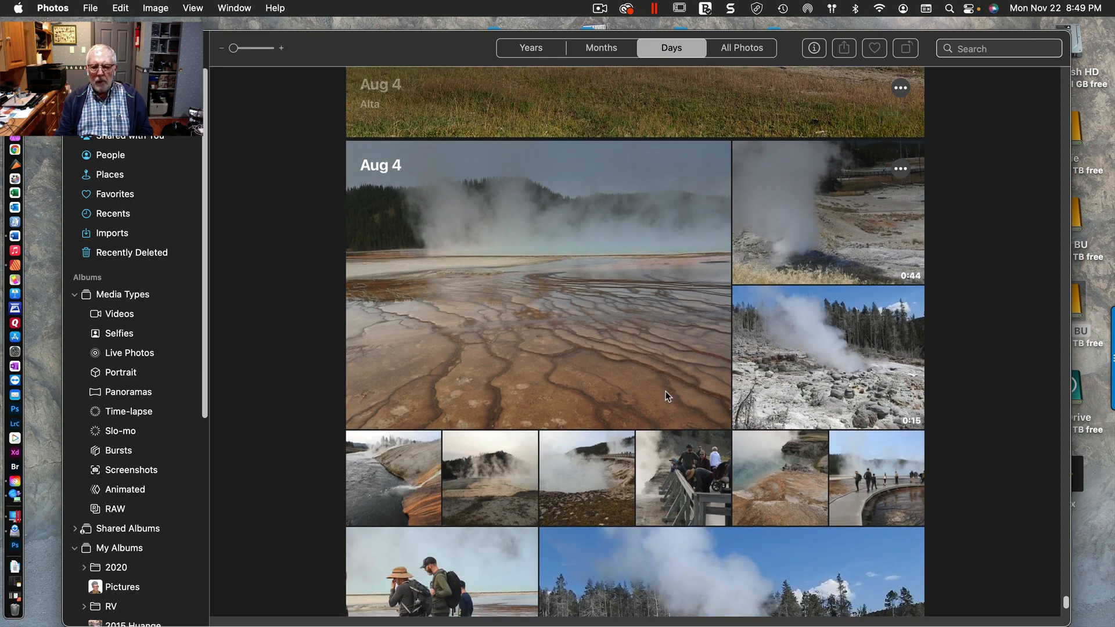
scroll(685, 465, "down", 3)
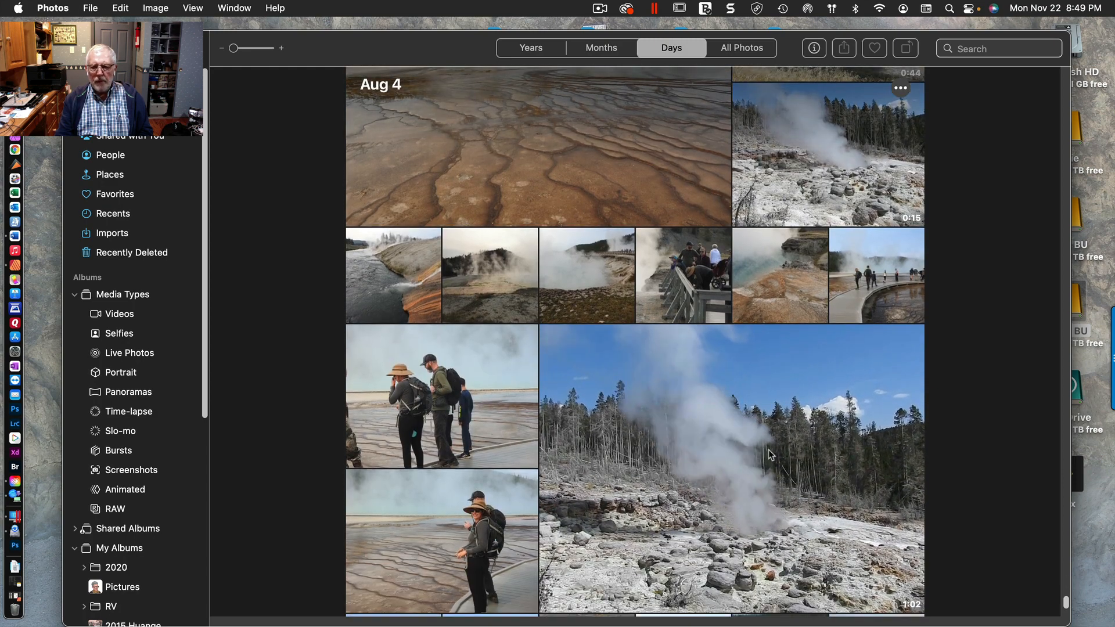
scroll(760, 449, "down", 2)
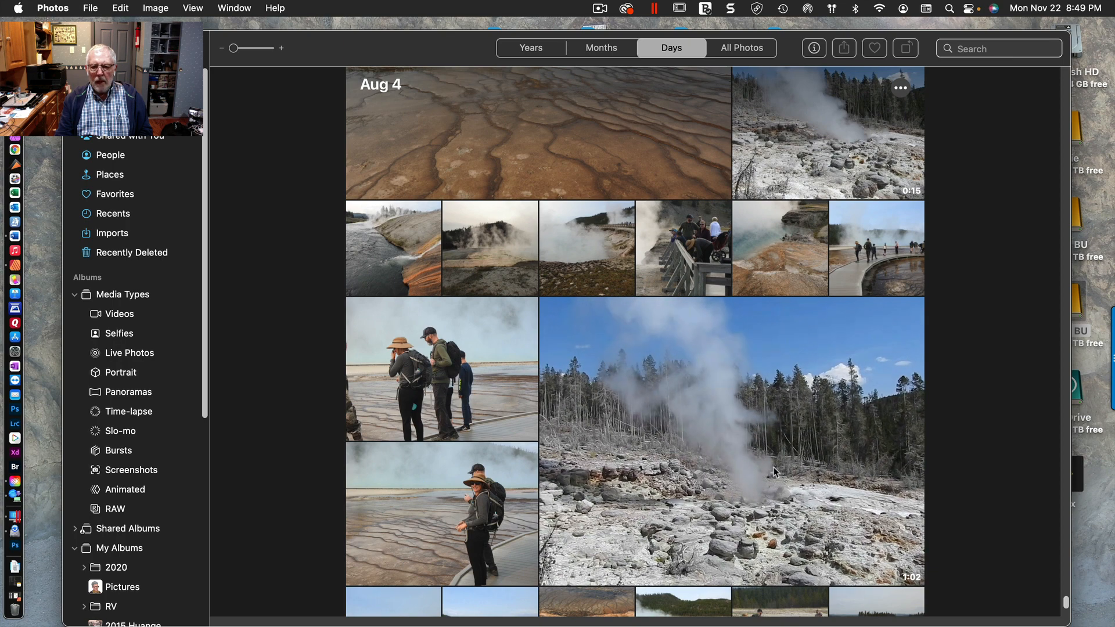
scroll(761, 456, "down", 5)
scroll(768, 462, "down", 5)
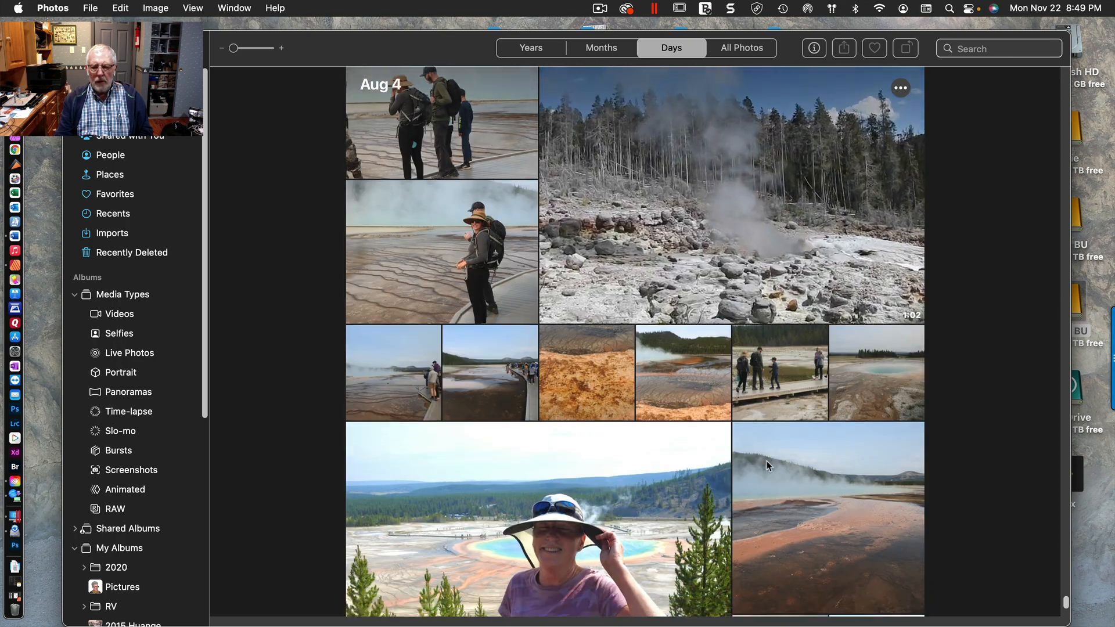
Browse back through the daily groups from Aug 4 to the Aug 1 hiking and wildflower pictures
scroll(767, 464, "up", 8)
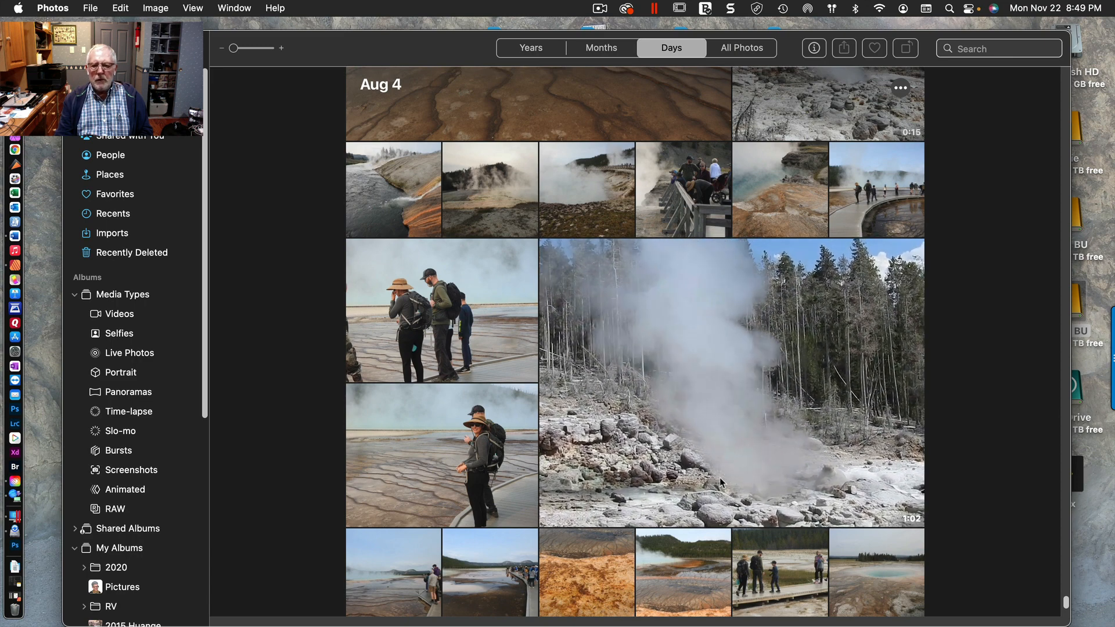
scroll(719, 476, "up", 10)
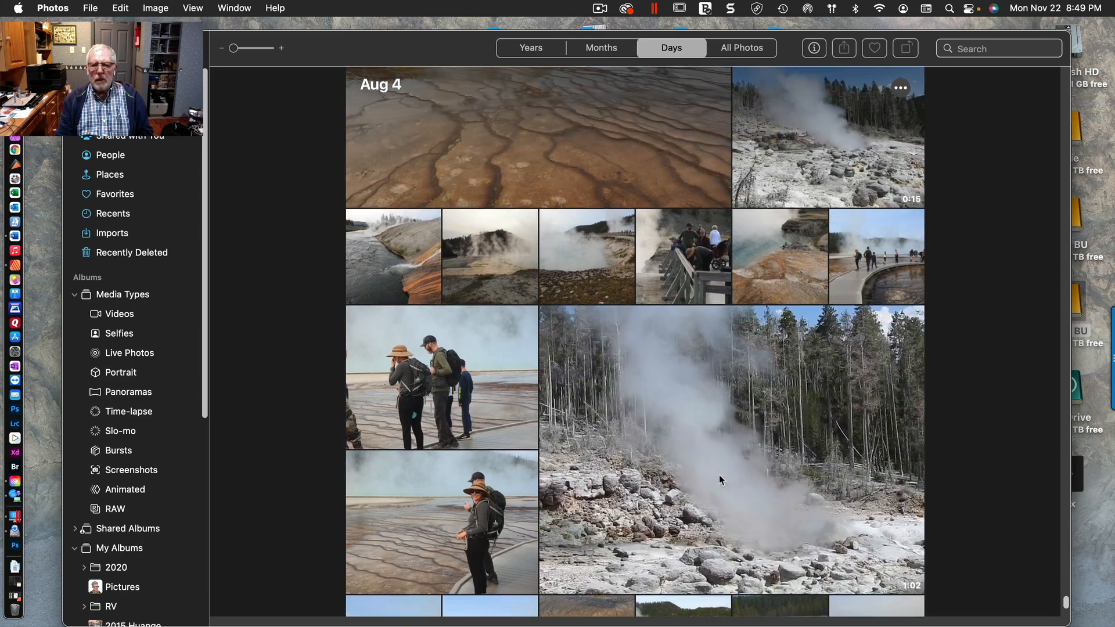
scroll(719, 474, "up", 10)
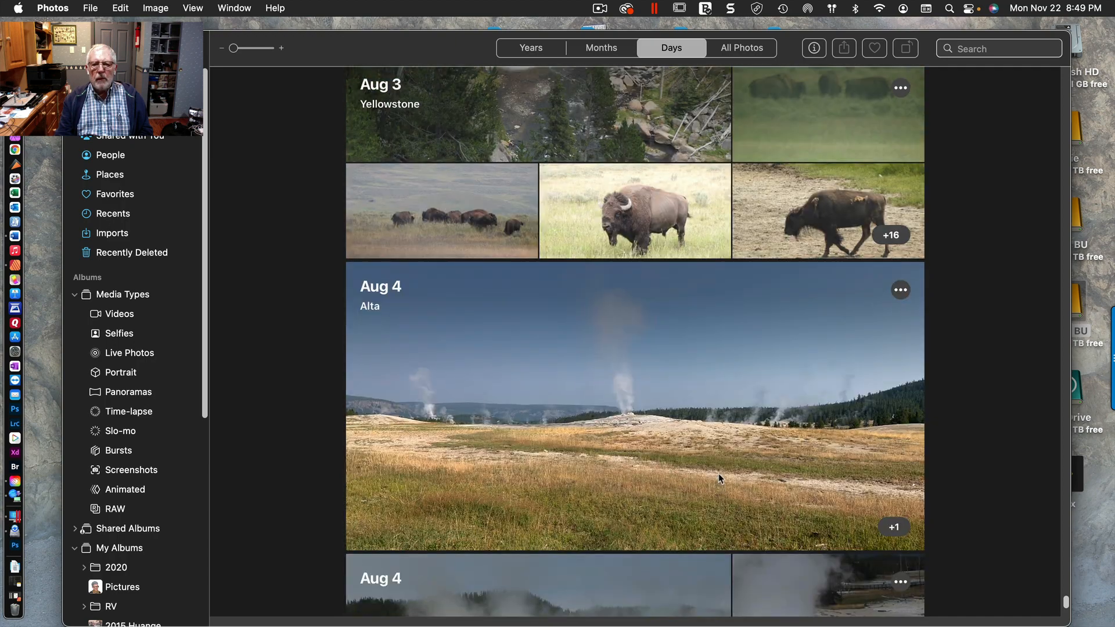
scroll(718, 472, "up", 15)
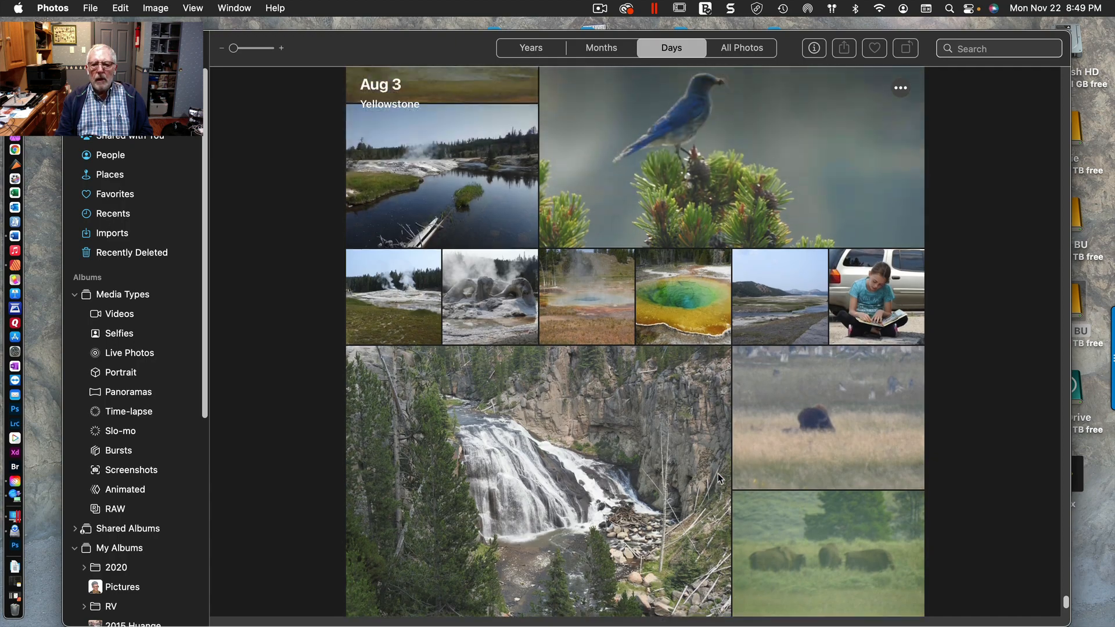
scroll(716, 473, "up", 15)
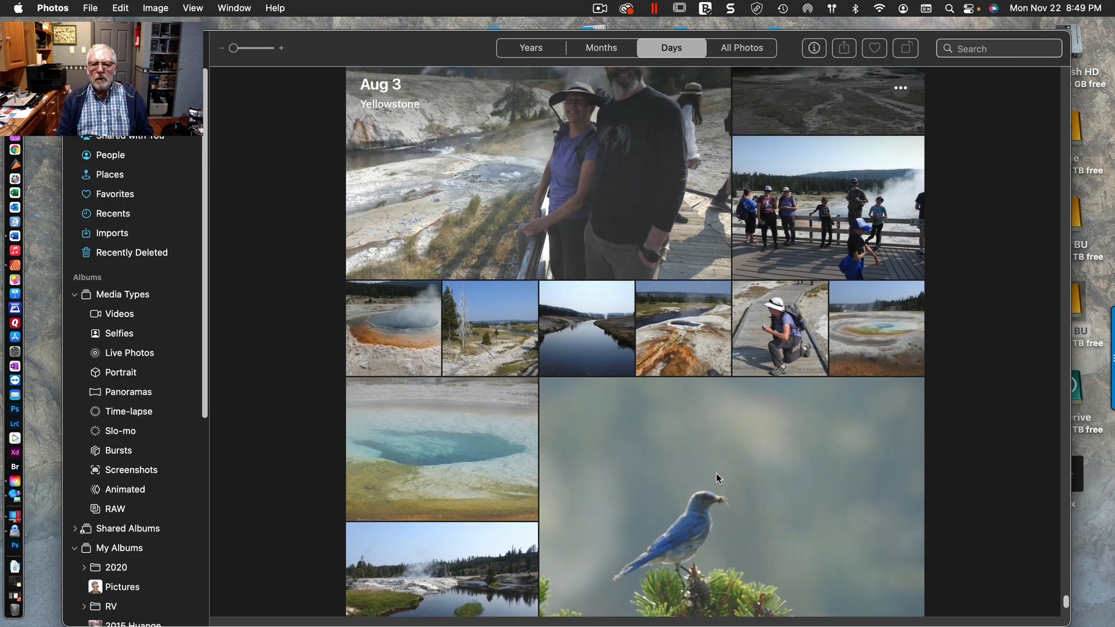
scroll(716, 472, "up", 2)
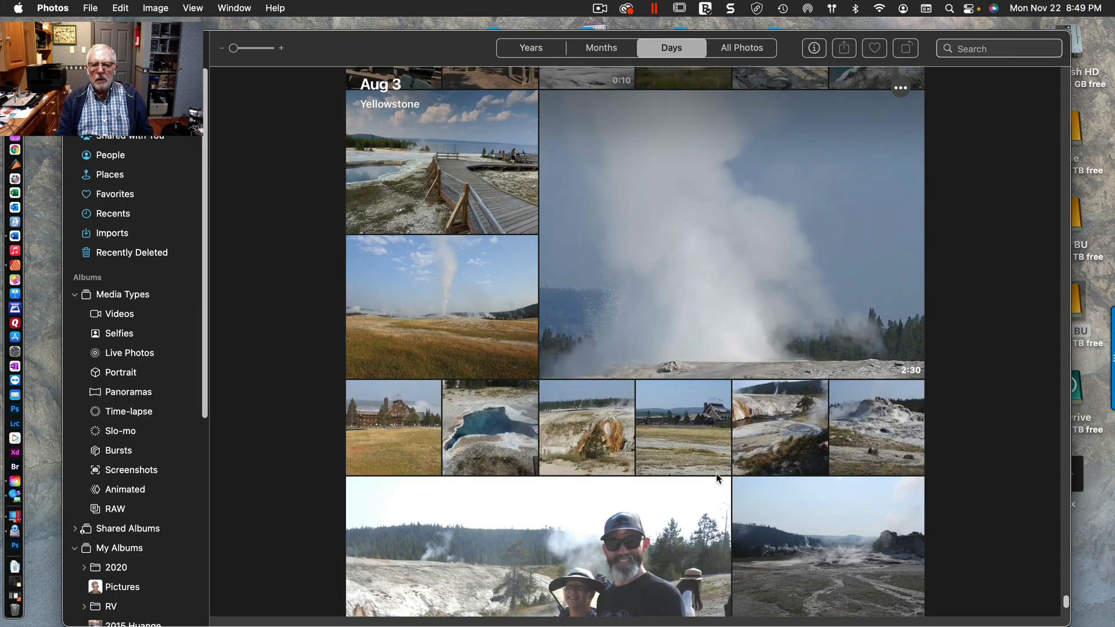
scroll(753, 442, "up", 12)
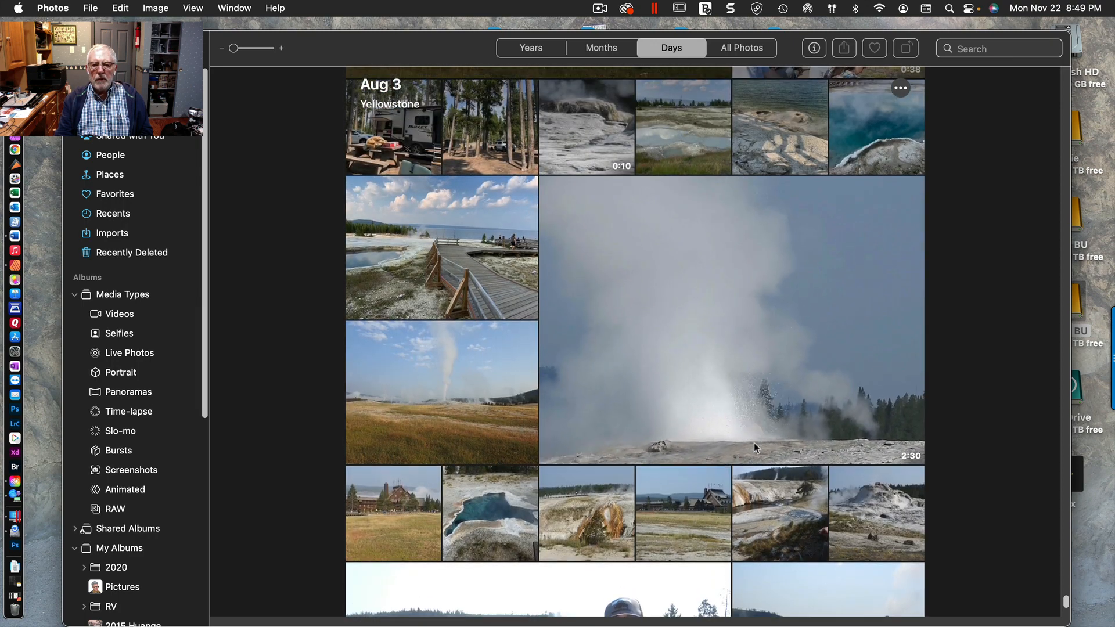
scroll(754, 442, "up", 15)
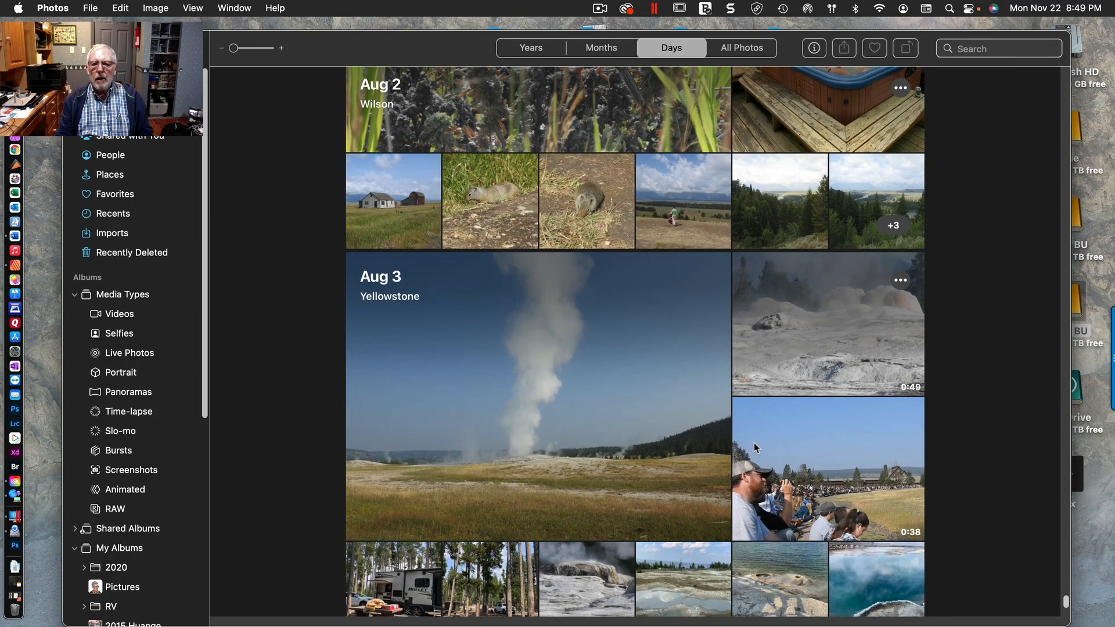
scroll(755, 447, "up", 10)
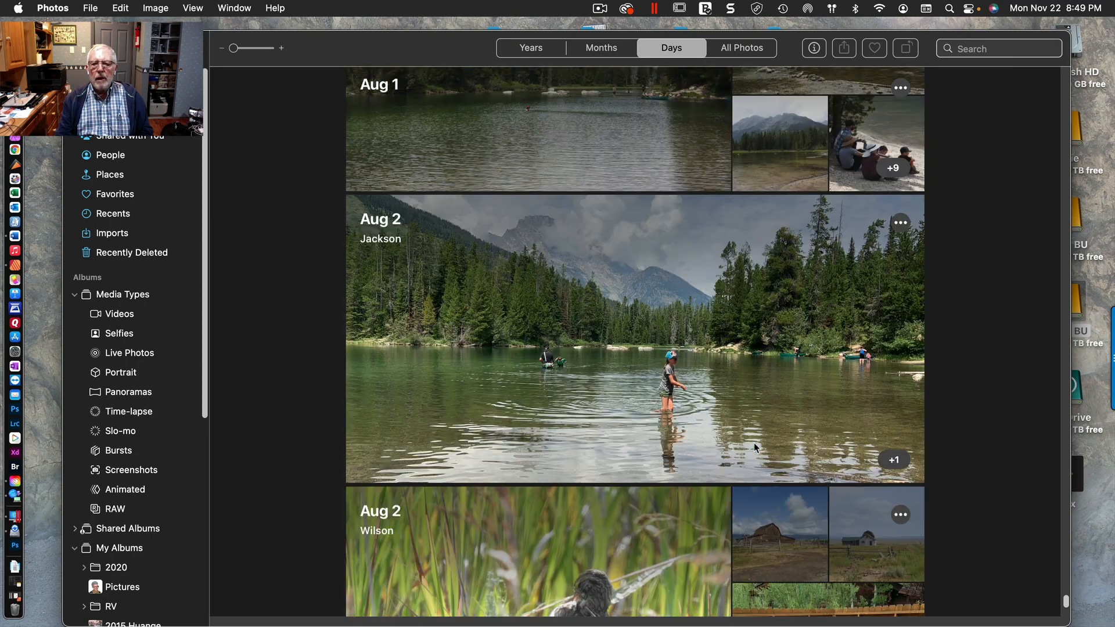
scroll(755, 447, "up", 4)
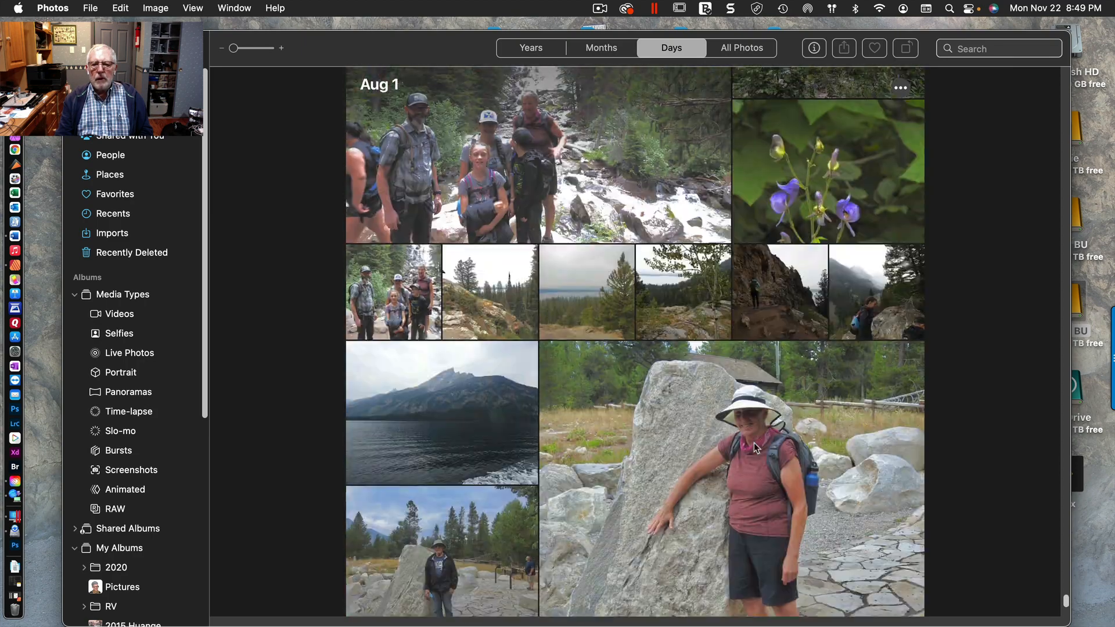
scroll(714, 447, "up", 2)
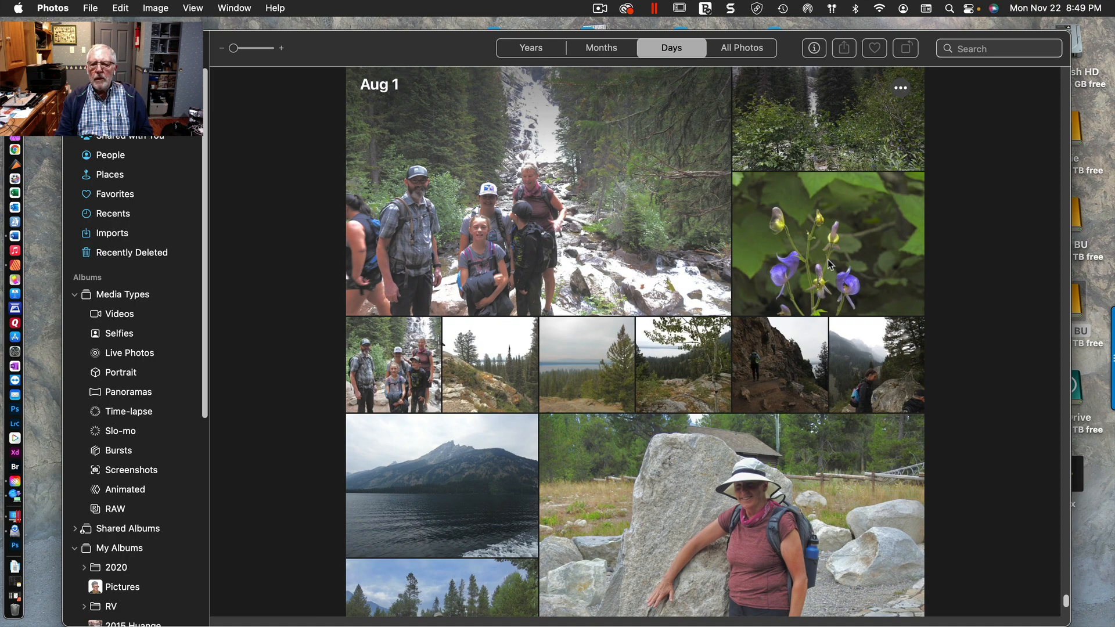
scroll(804, 282, "up", 2)
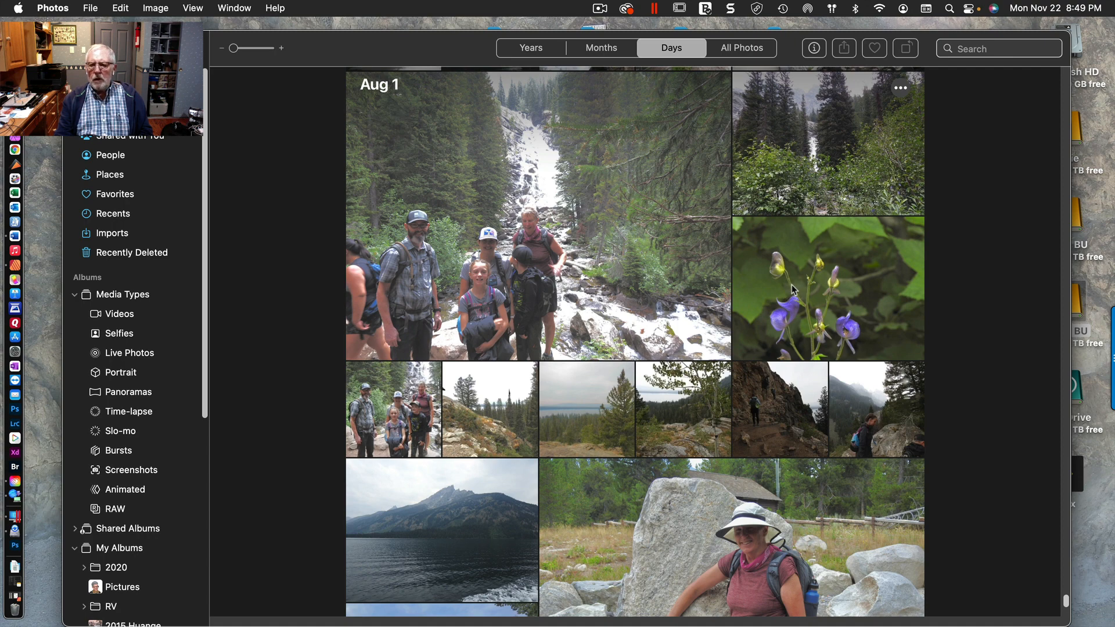
Open the purple wildflower picture from Aug 1 at full size, return to the Days view, and reopen the picture
double_click(779, 288)
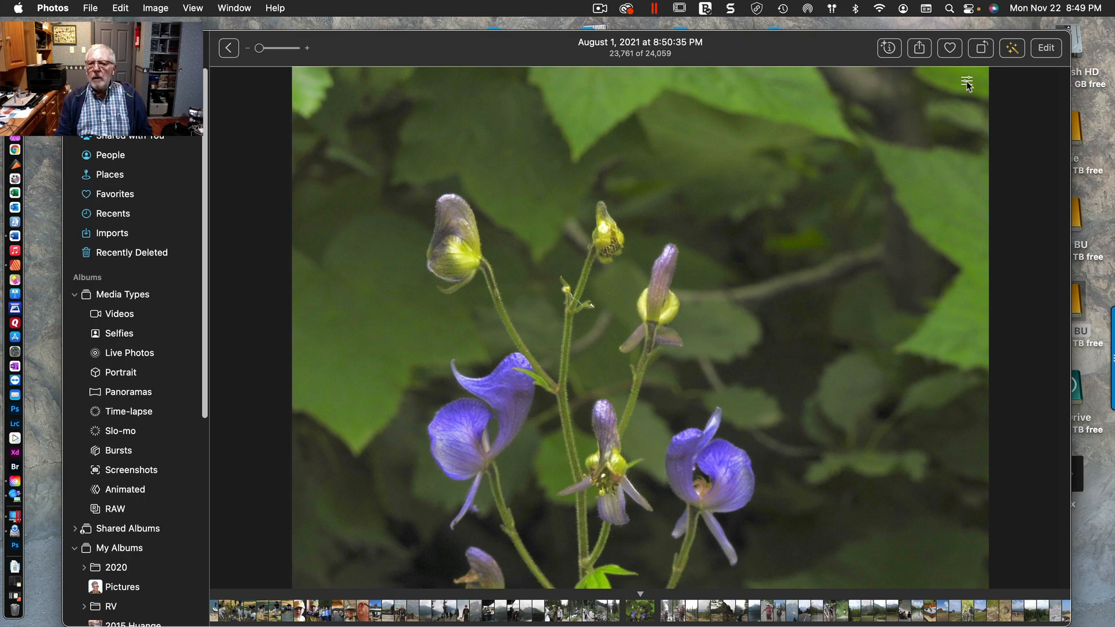
key("Escape")
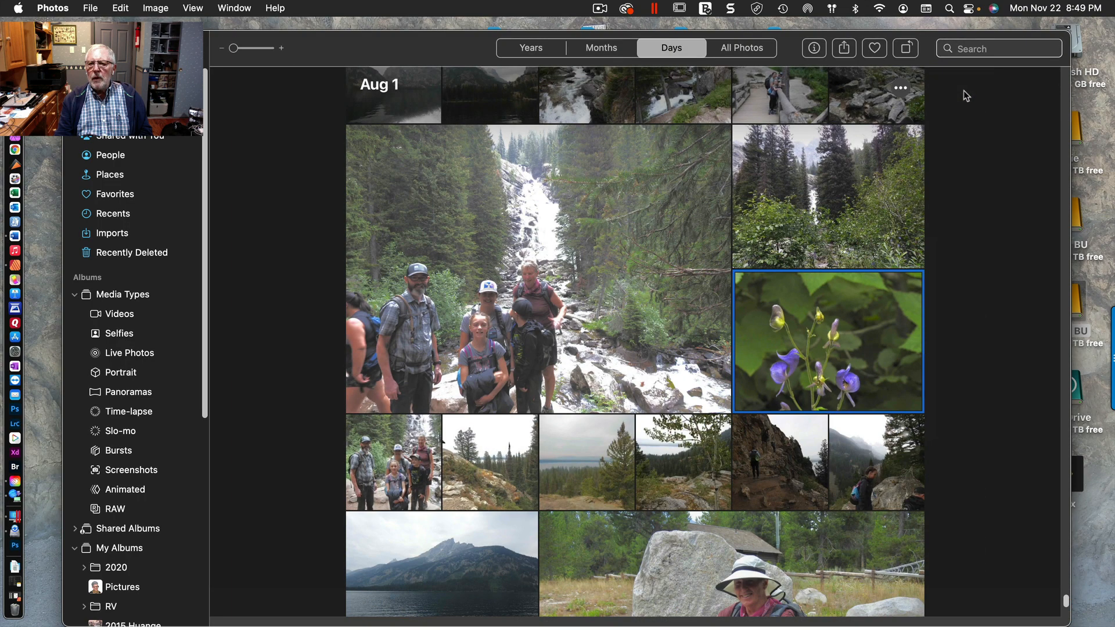
double_click(865, 338)
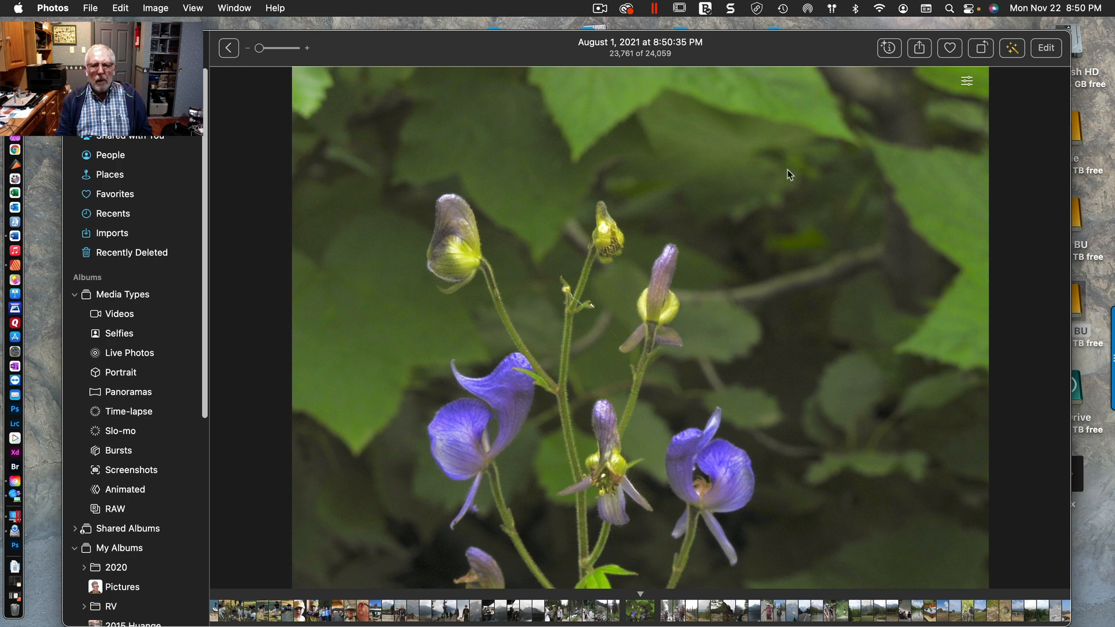
Toggle auto-enhance on the flower picture to compare versions, leave it off, and open the picture for editing
left_click(1013, 51)
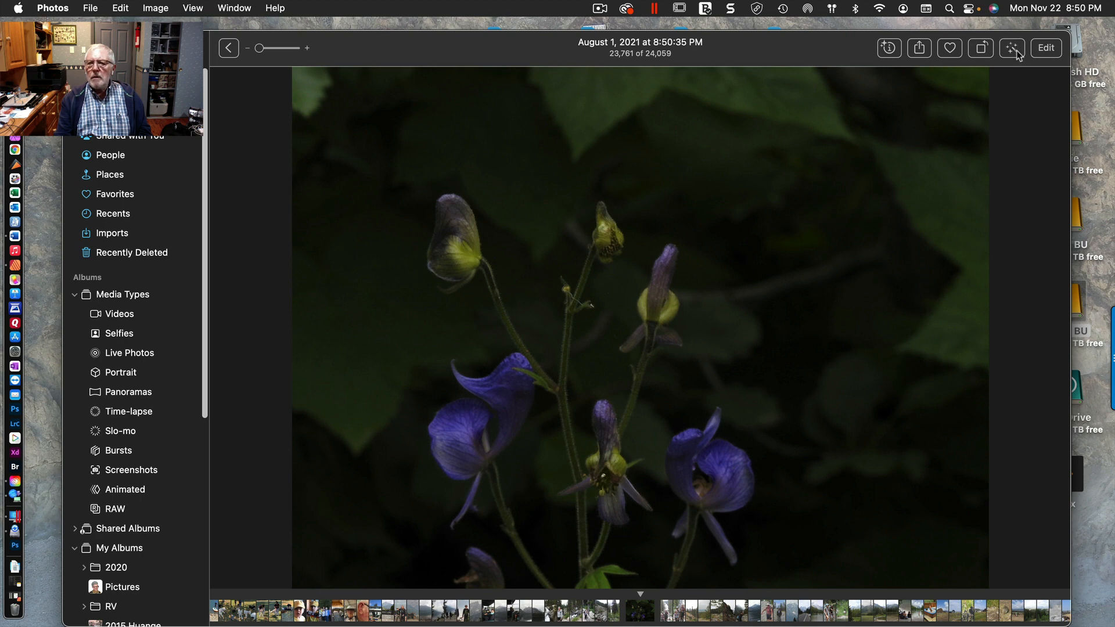
left_click(1015, 53)
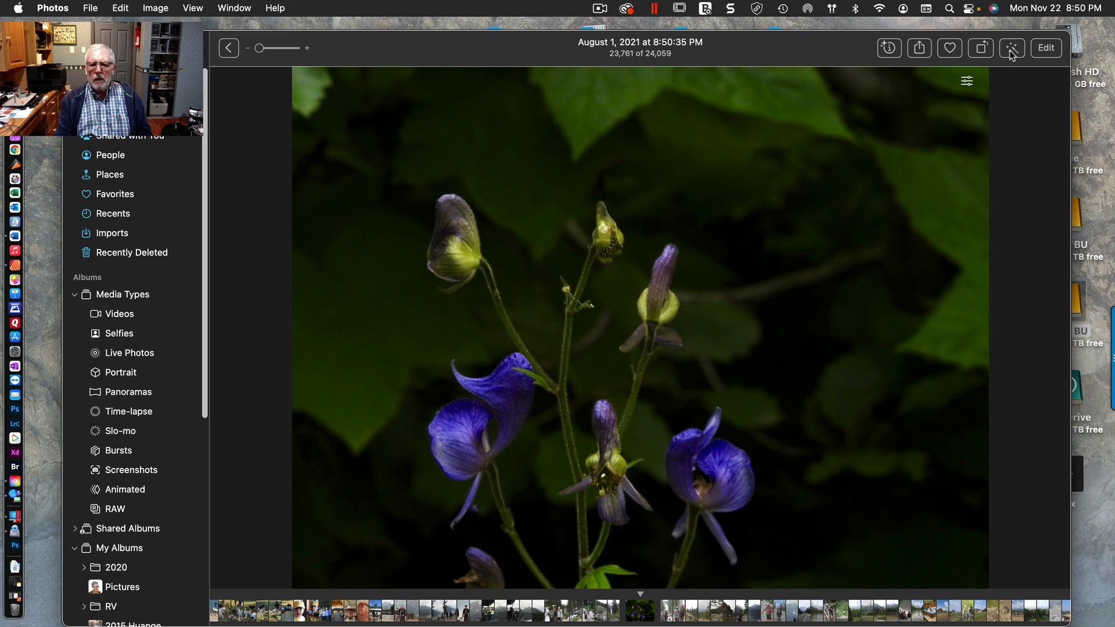
left_click(1012, 53)
left_click(1013, 53)
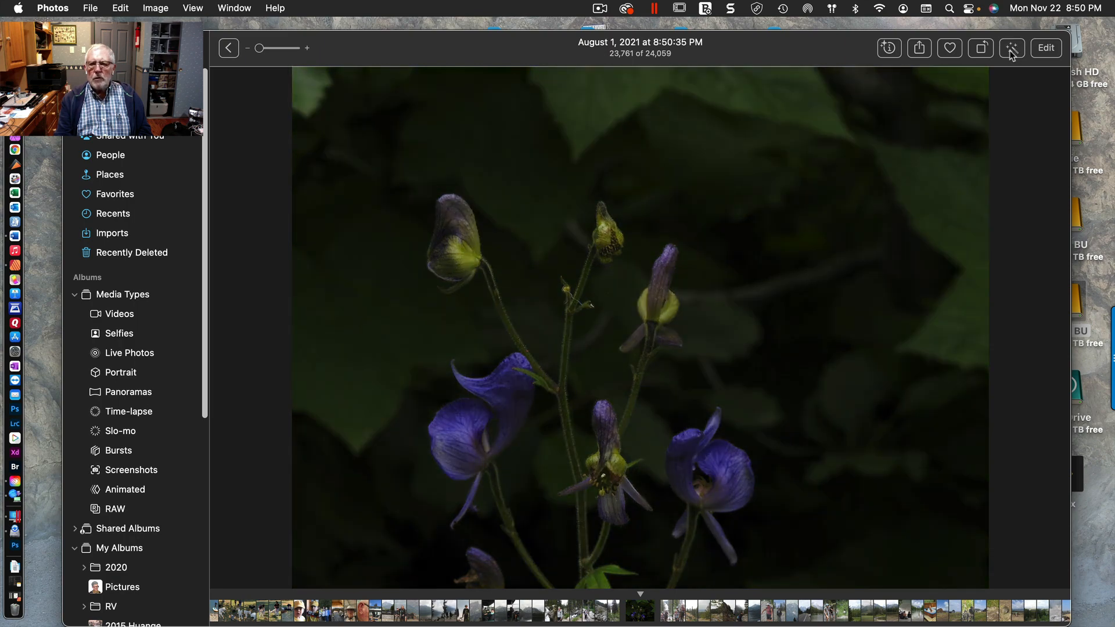
left_click(1046, 48)
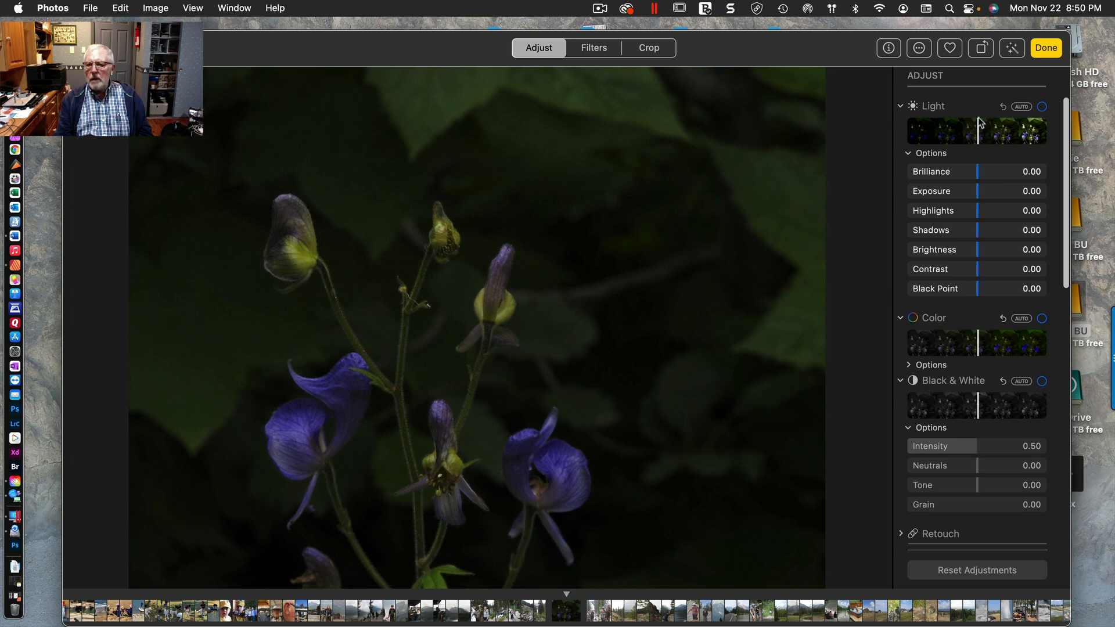
Try the automatic Light adjustment with Brilliance 0.31, Exposure 1.00 and Highlights -0.18, and revert the picture to the original
left_click(1022, 107)
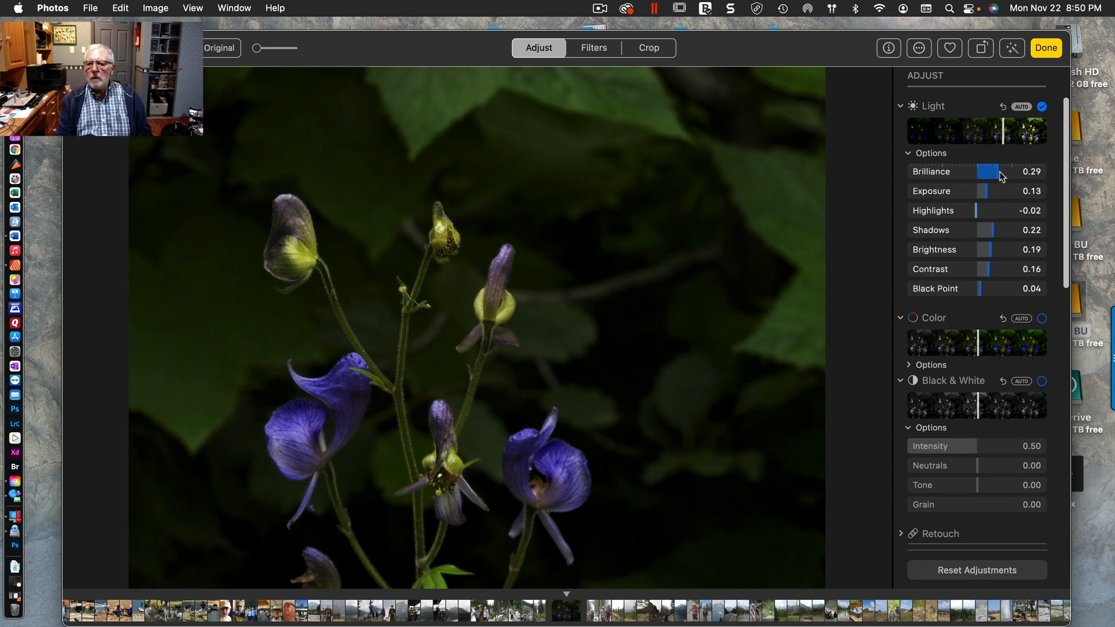
left_click_drag(999, 177, 1048, 183)
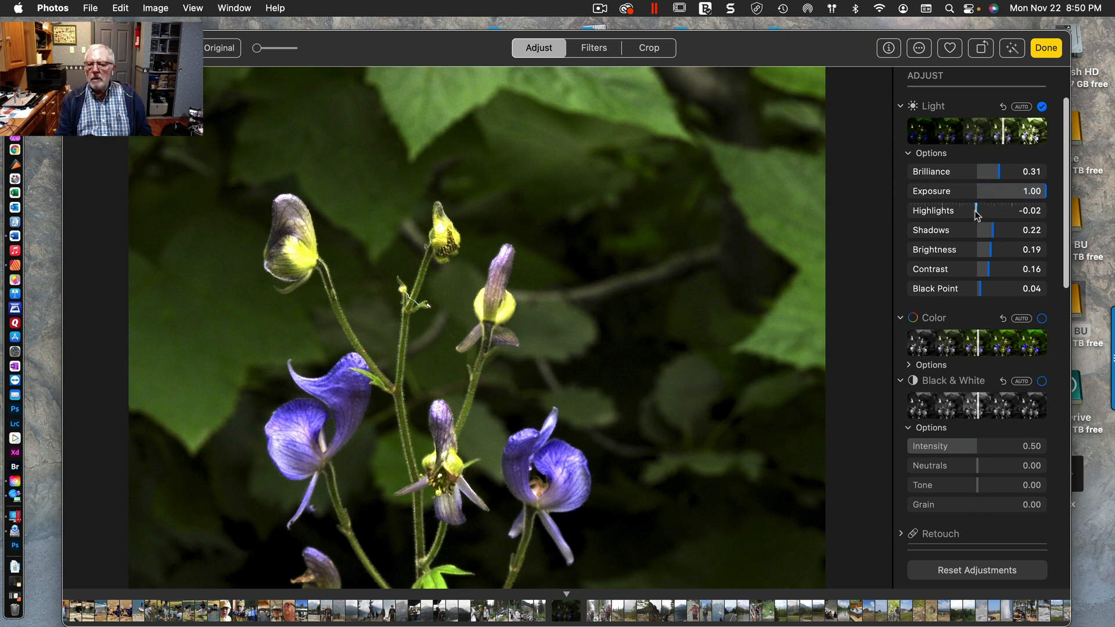
mouse_move(978, 215)
left_mouse_down()
mouse_move(989, 213)
mouse_move(959, 217)
mouse_move(969, 210)
left_mouse_up()
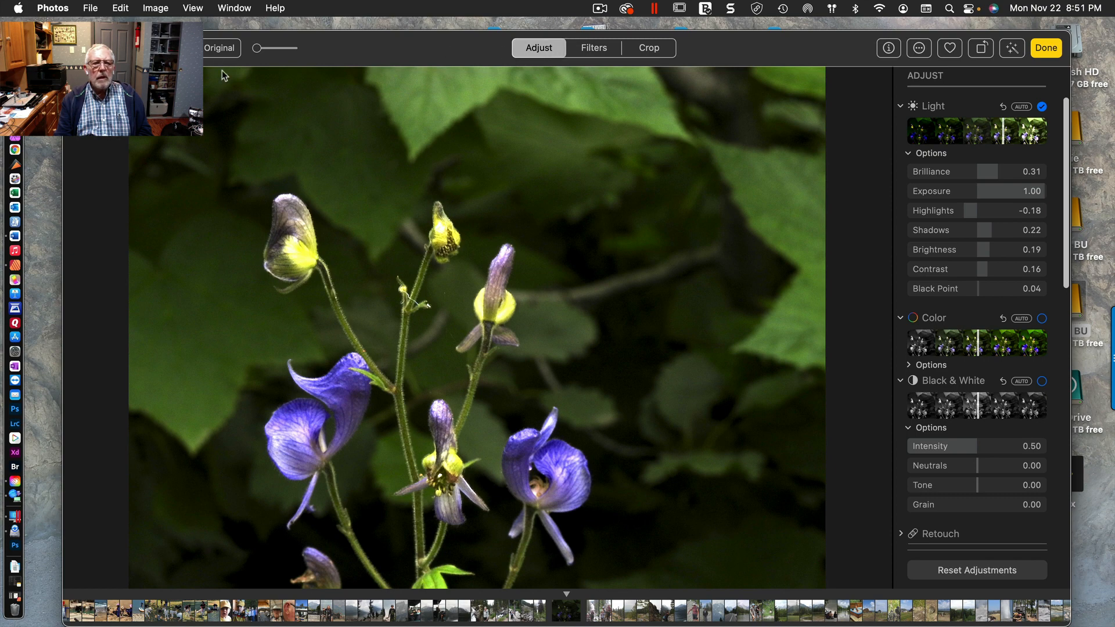
left_click(211, 48)
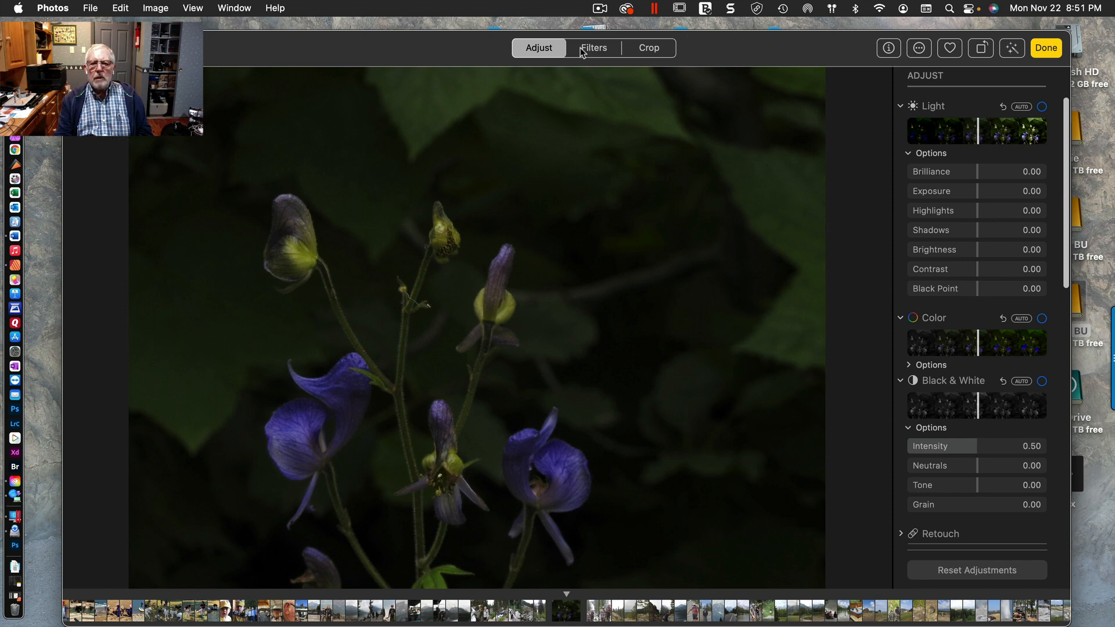
Apply auto-enhance to the flower picture, switching it off and on again to compare the effect
left_click(1013, 52)
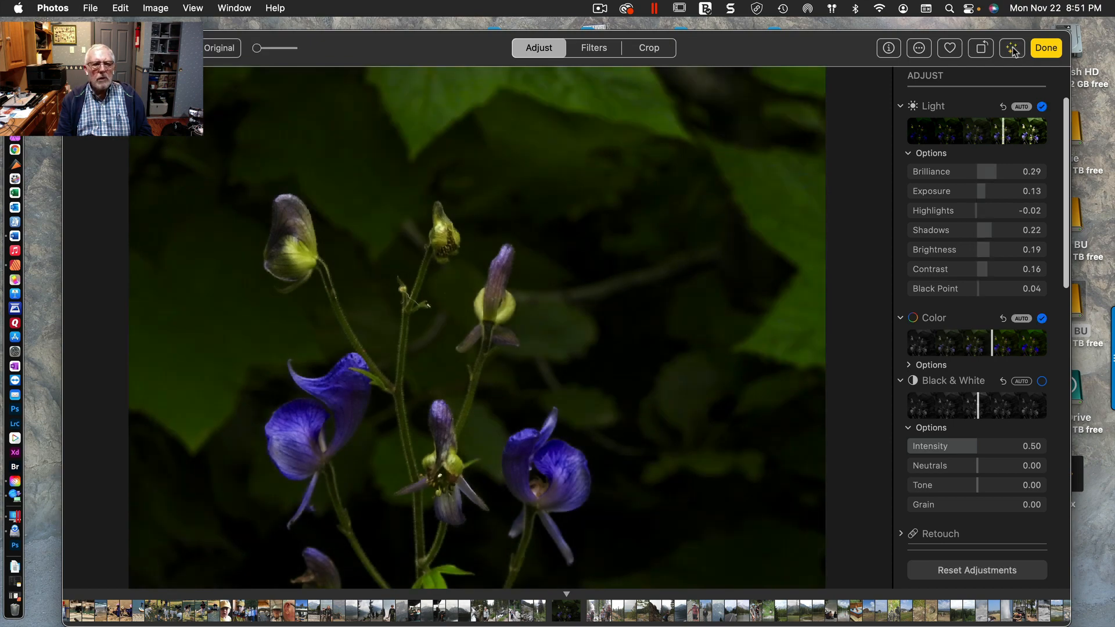
left_click(1014, 51)
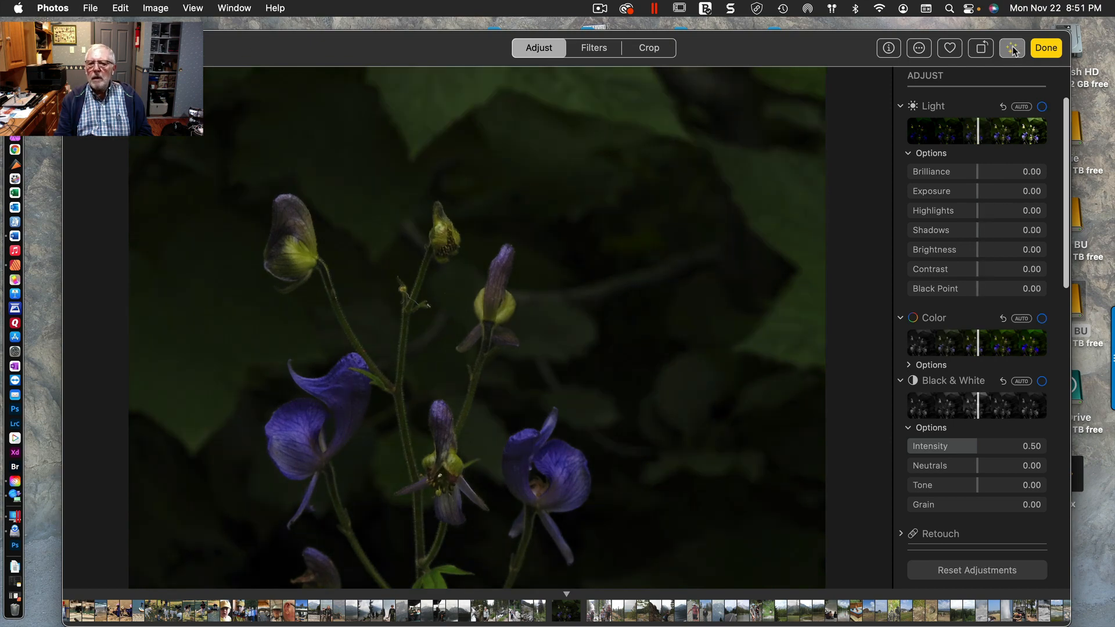
left_click(1014, 51)
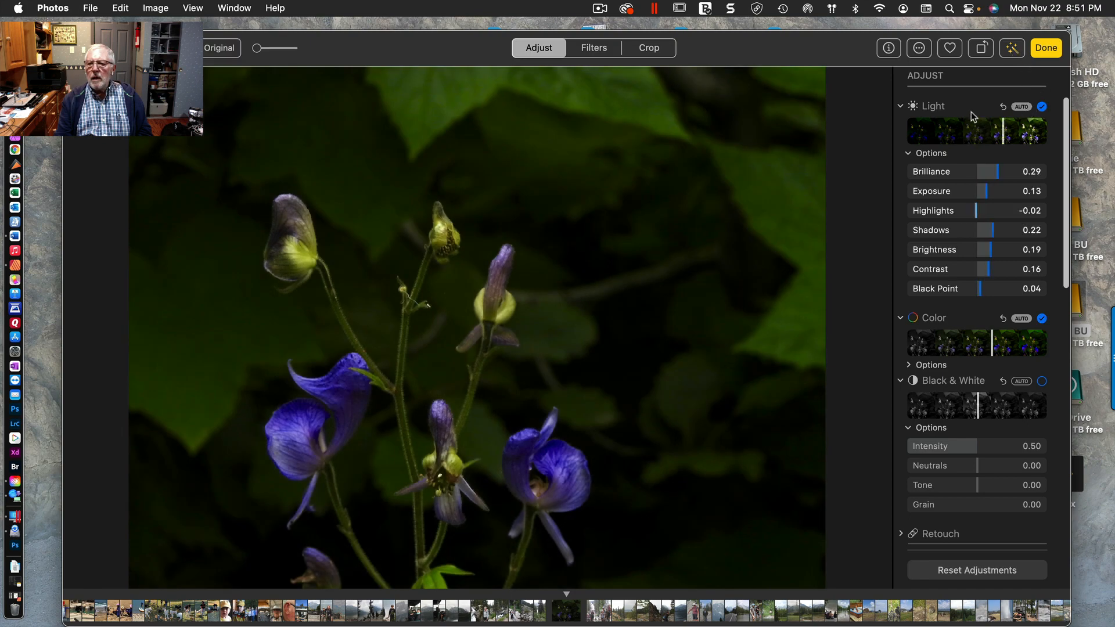
Collapse the Light adjustments and bend the lower part of the RGB curve upward to brighten the flower picture
left_click(926, 109)
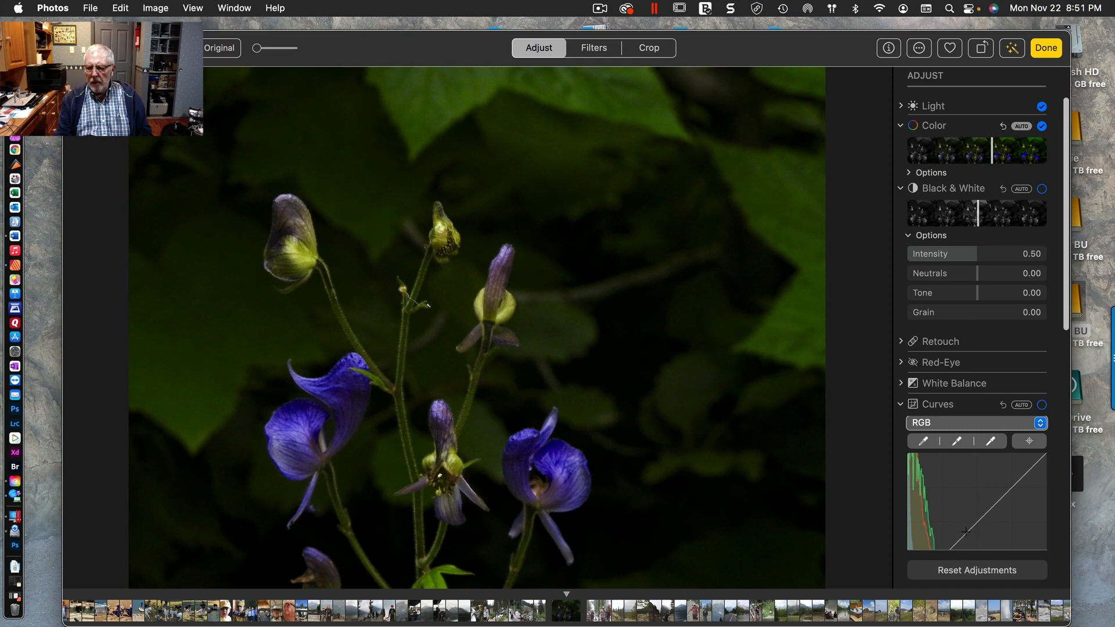
left_click_drag(966, 530, 934, 526)
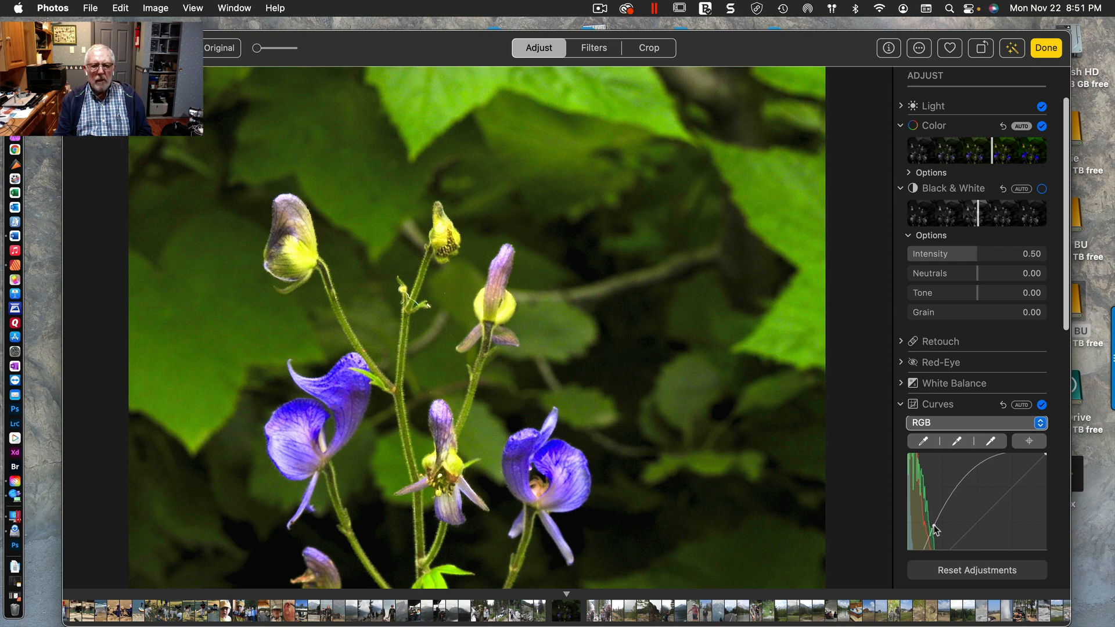
Try the Black & White adjustment with different tone and Color settings on the flower picture, and revert it to the original
left_click_drag(934, 526, 935, 525)
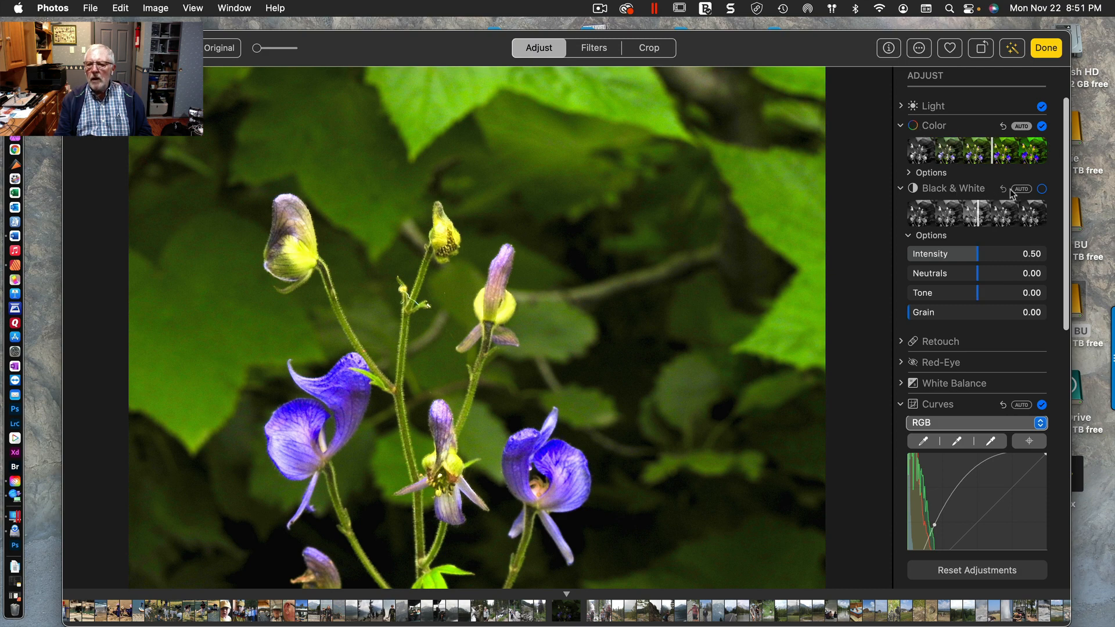
mouse_move(947, 212)
left_mouse_down()
mouse_move(928, 214)
mouse_move(1033, 215)
left_mouse_up()
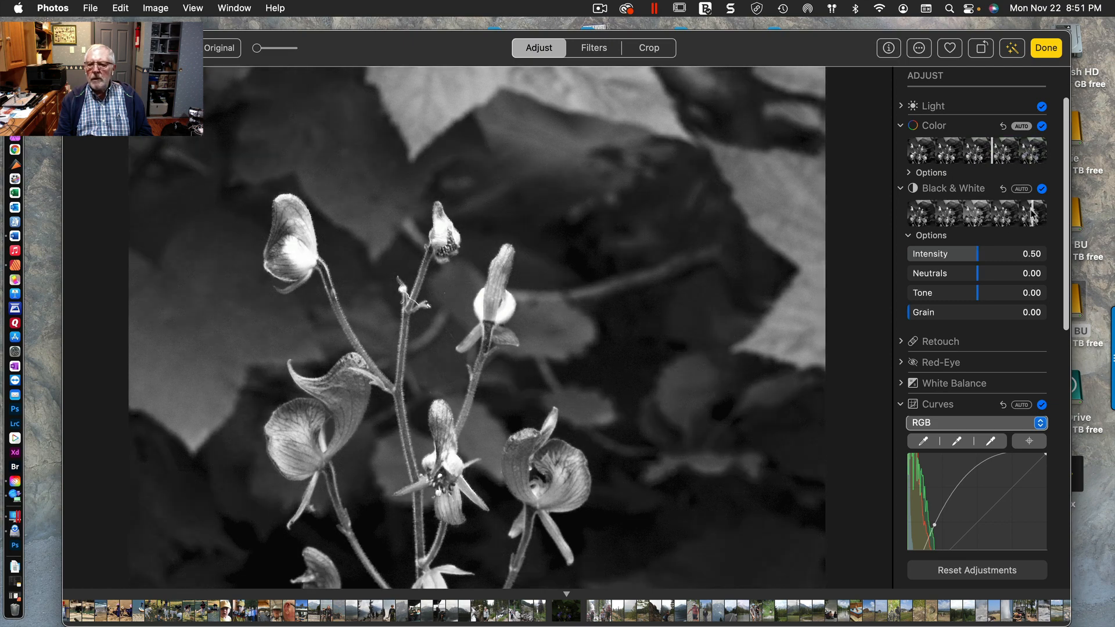
left_click(924, 151)
left_click_drag(961, 153, 1008, 157)
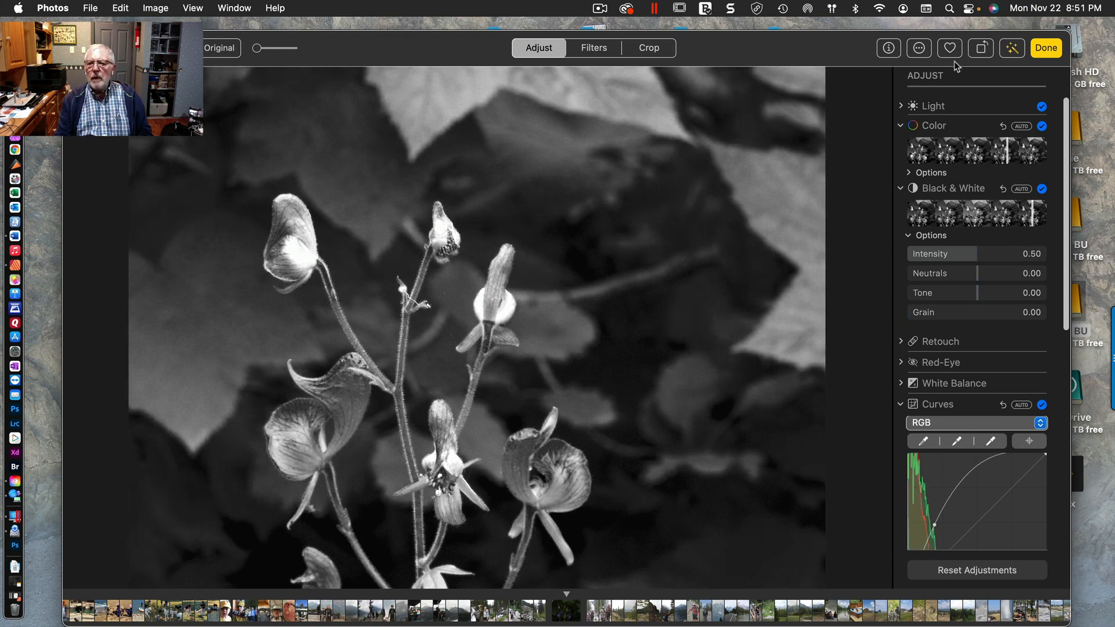
left_click(1012, 50)
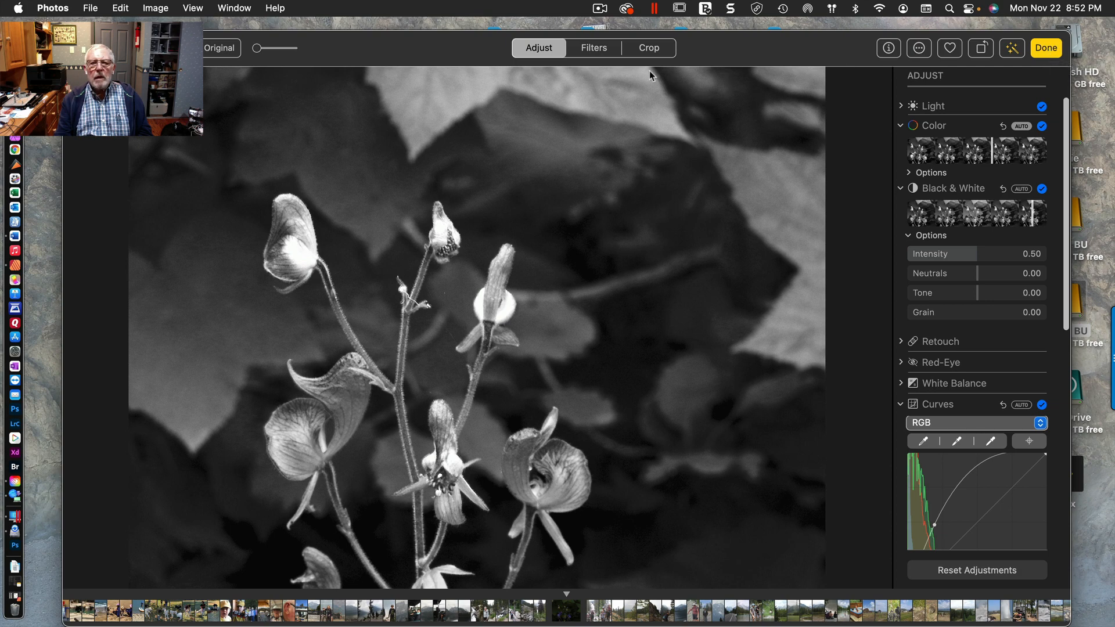
left_click(224, 51)
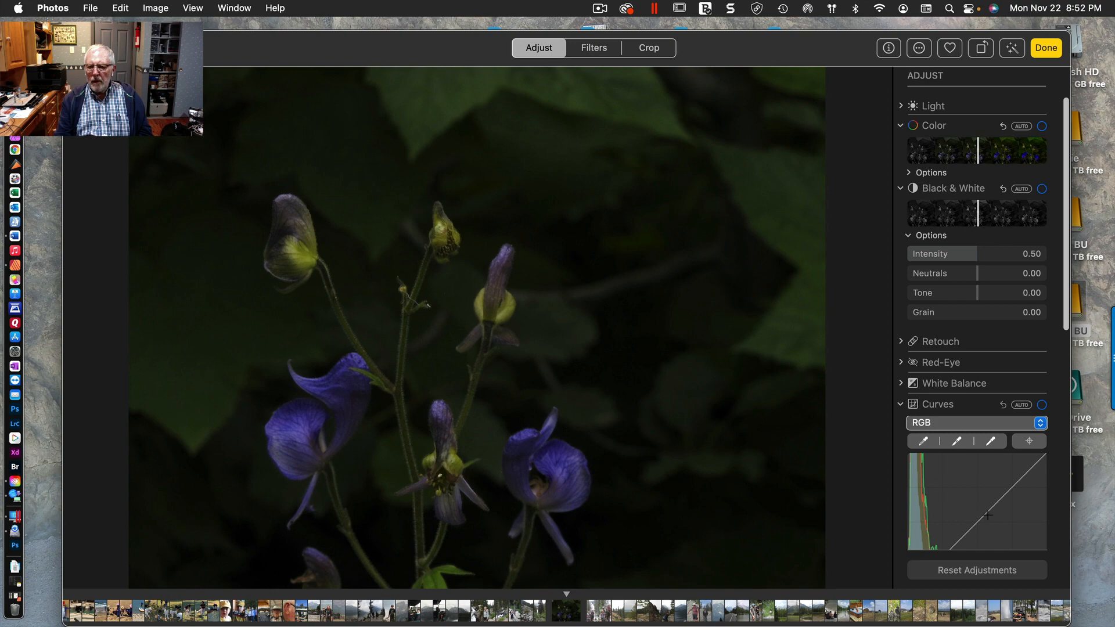
Brighten the flower picture by bending the RGB curve upward, crop away its upper and right-hand strips, and save the edits
left_click_drag(988, 515, 939, 497)
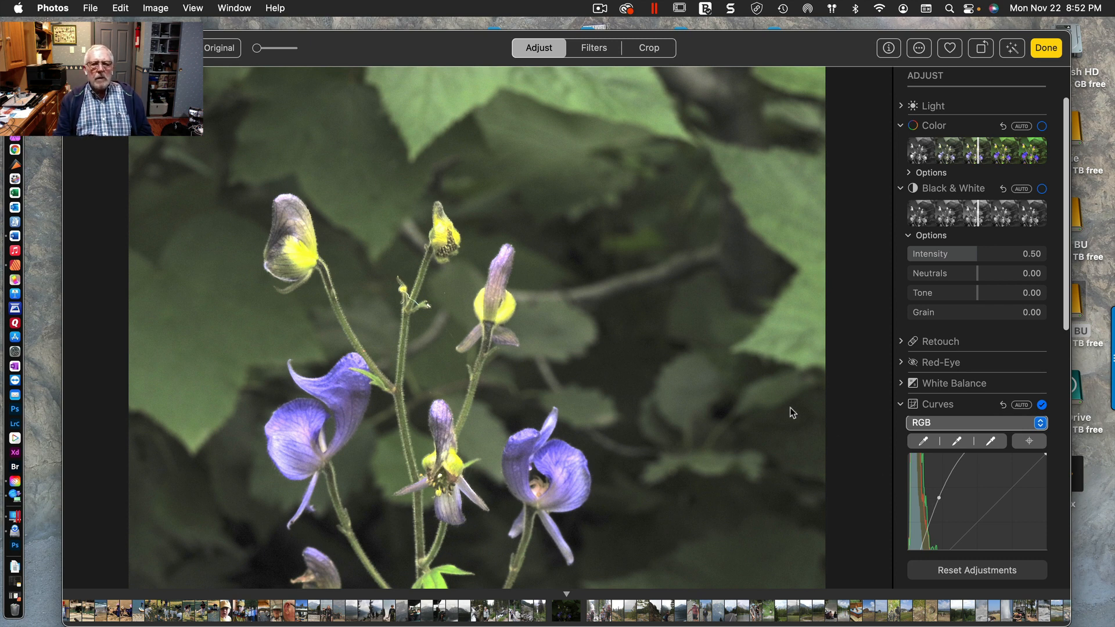
left_click(654, 51)
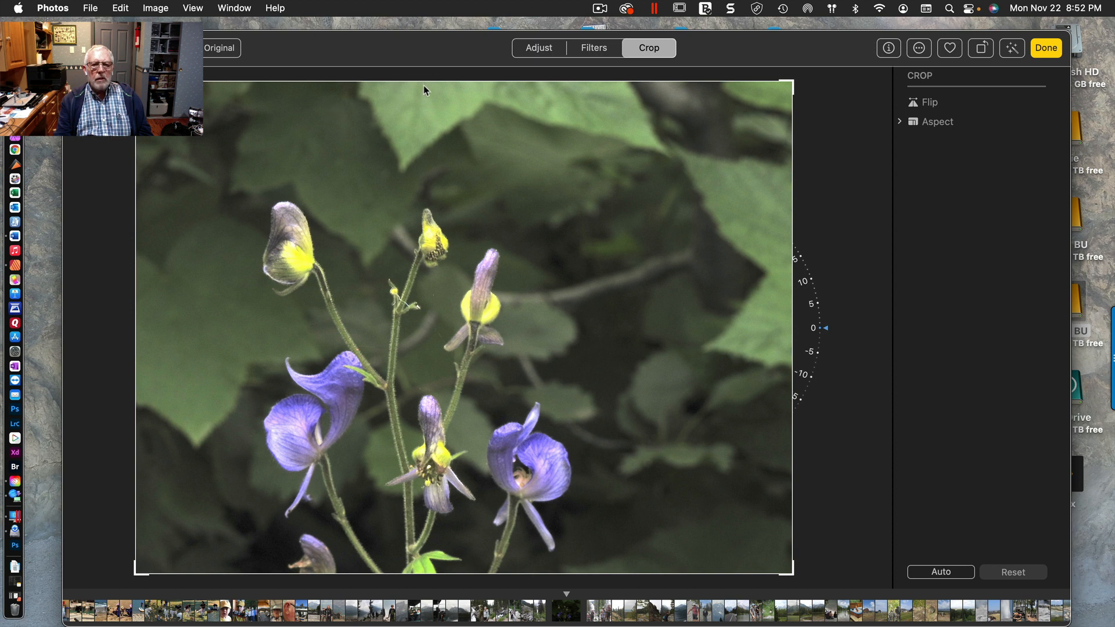
left_click_drag(425, 83, 419, 150)
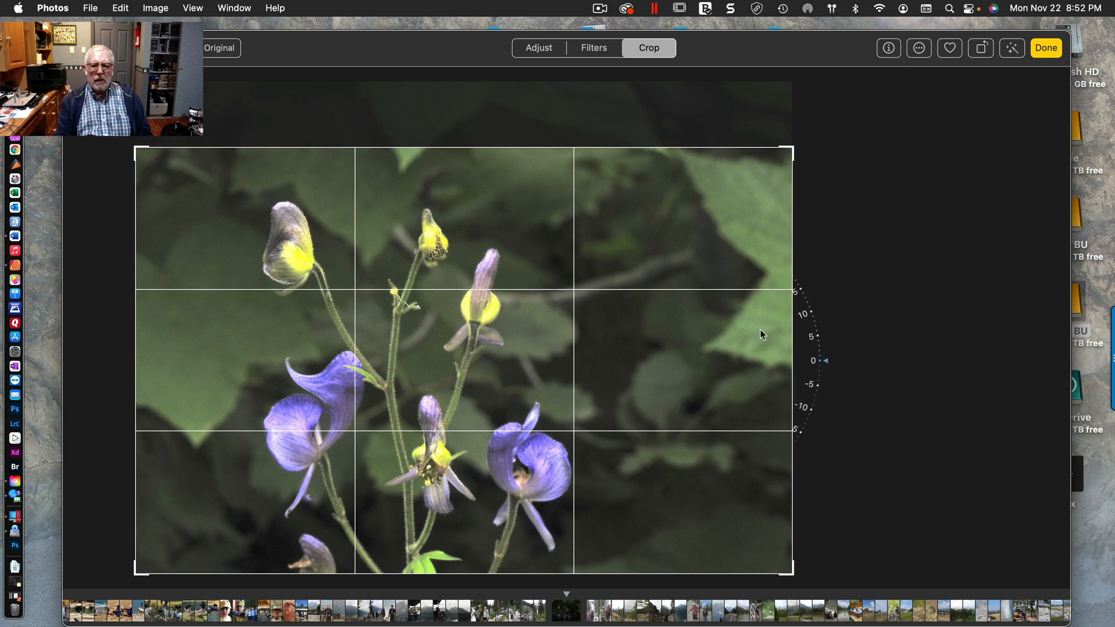
left_click_drag(790, 358, 701, 382)
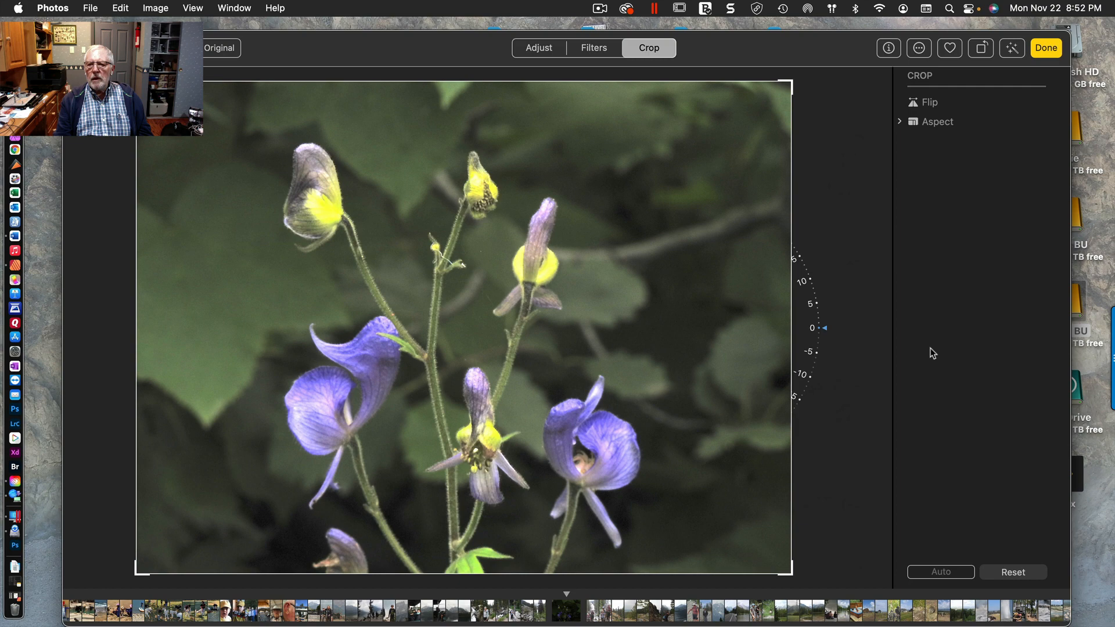
left_click(1052, 55)
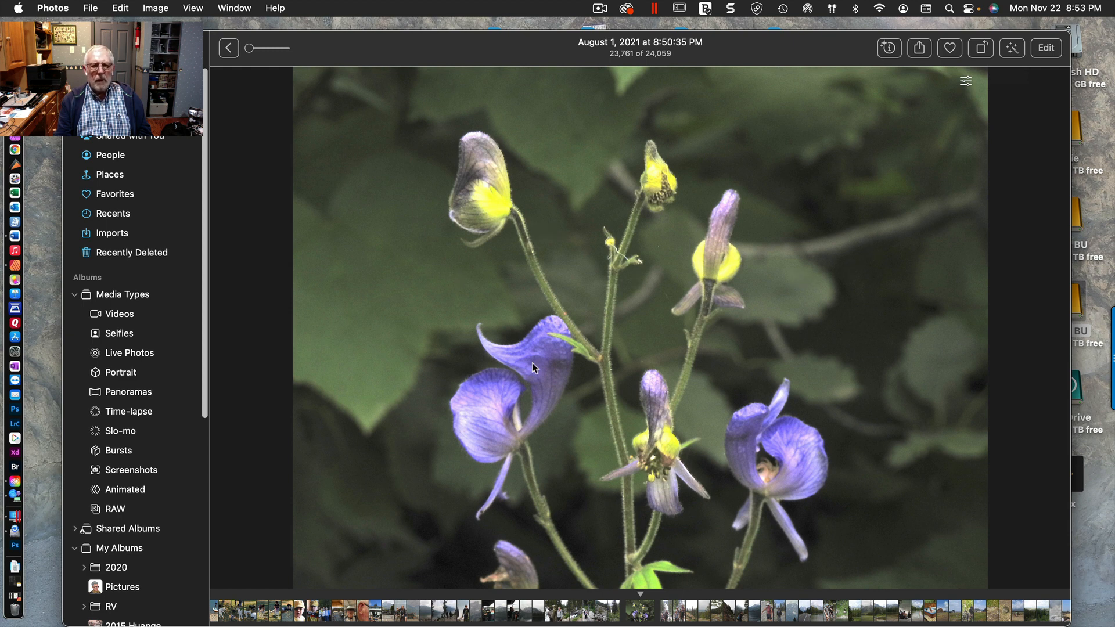
Return to the Days view and open the dark August 1 picture of hikers on the rocky trail
left_click(229, 49)
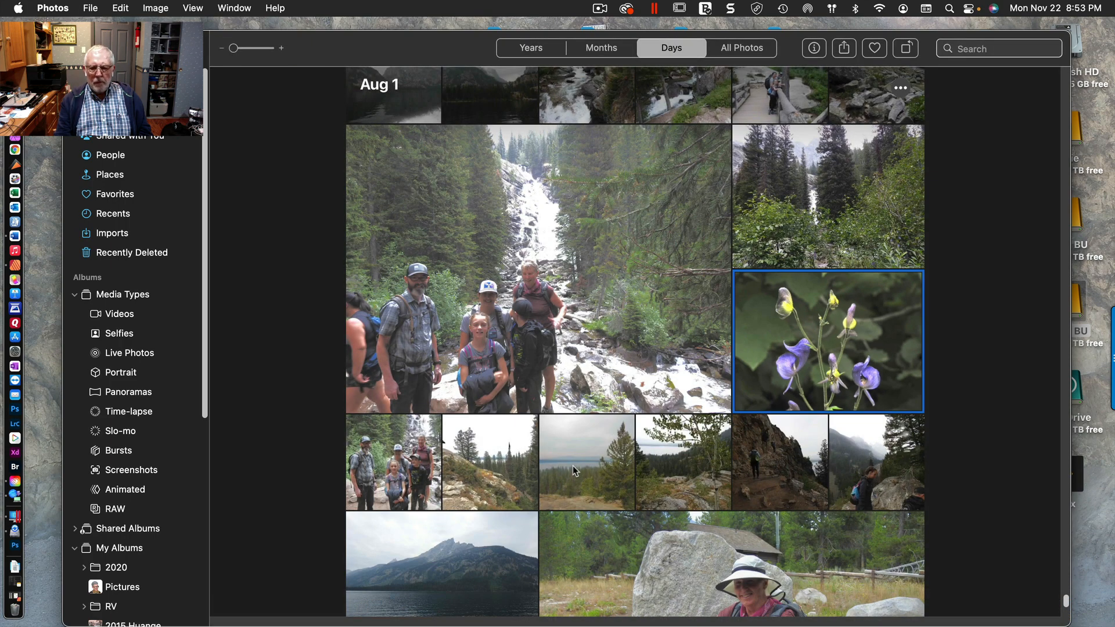
scroll(572, 469, "down", 5)
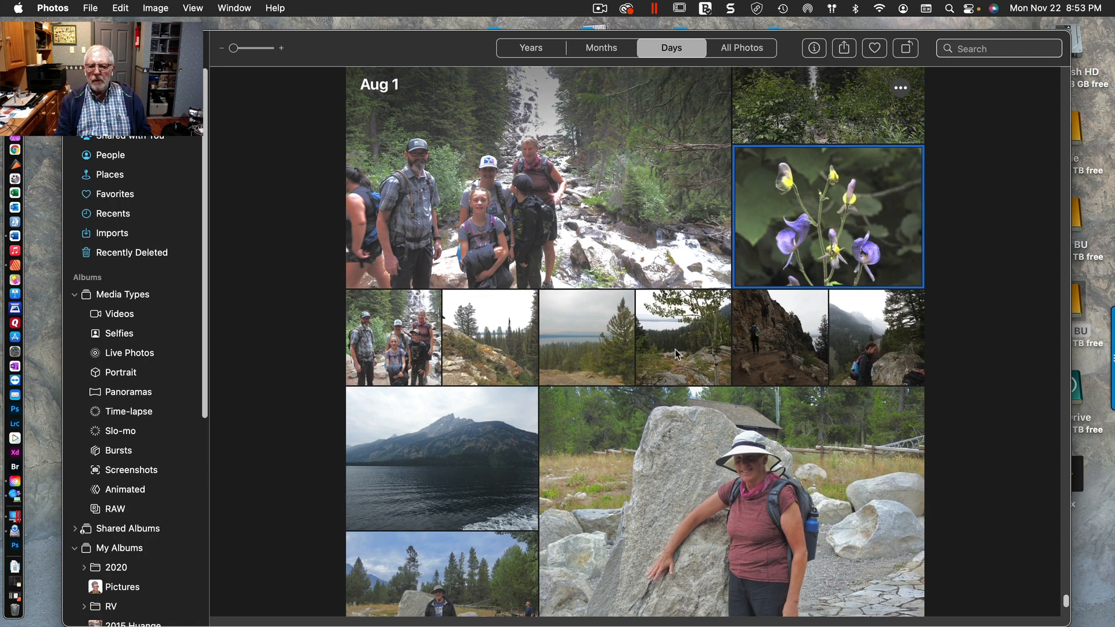
left_click(779, 347)
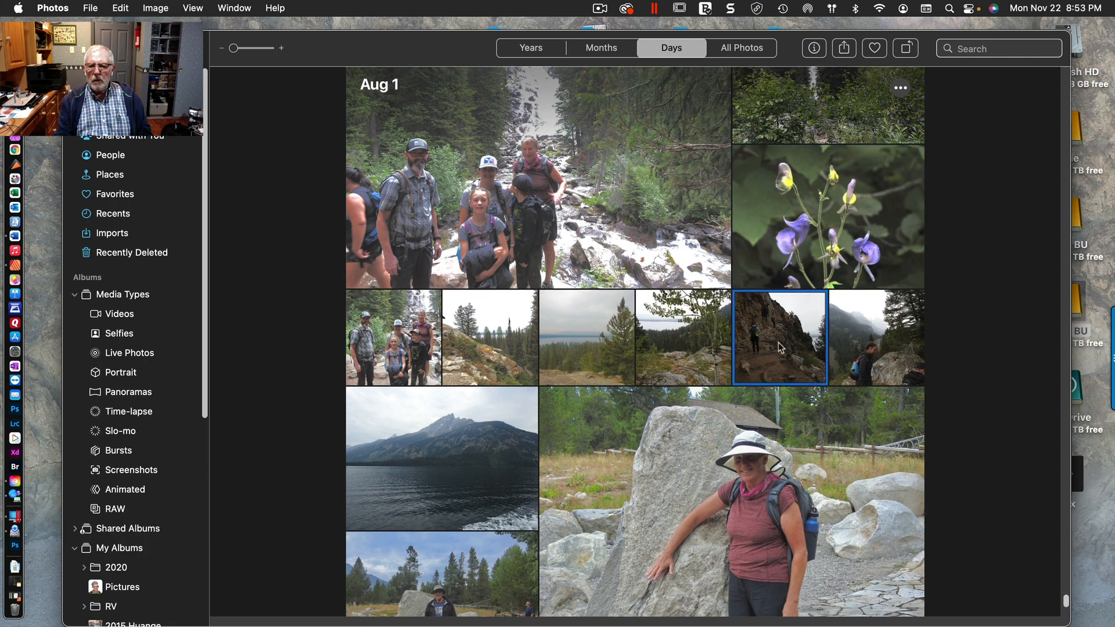
double_click(778, 347)
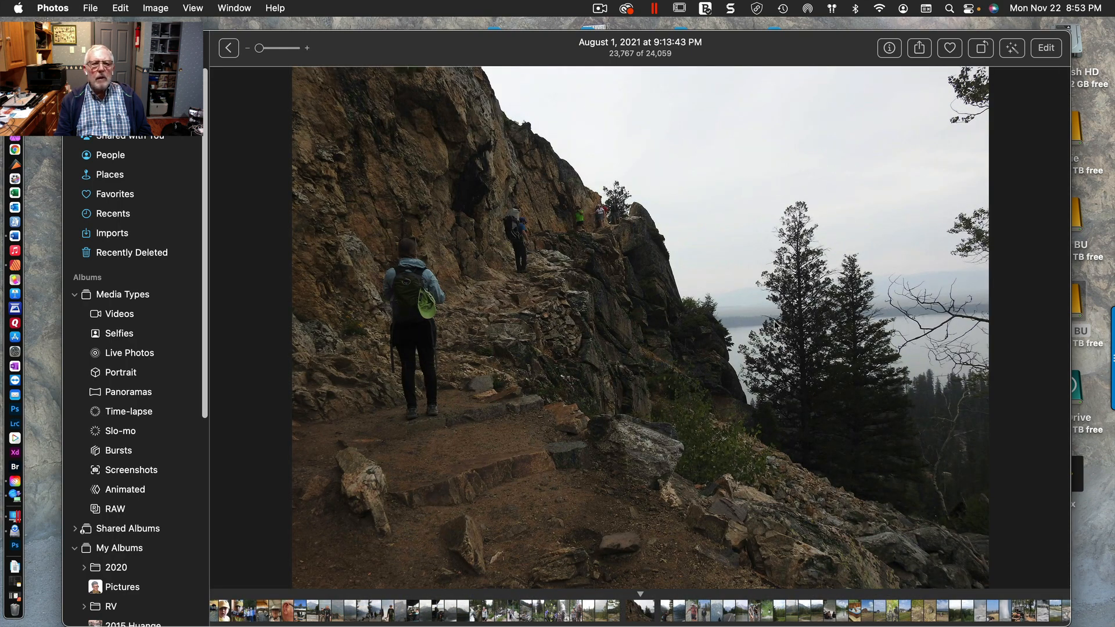
Auto-enhance the rocky trail picture and open it for editing
left_click(1012, 49)
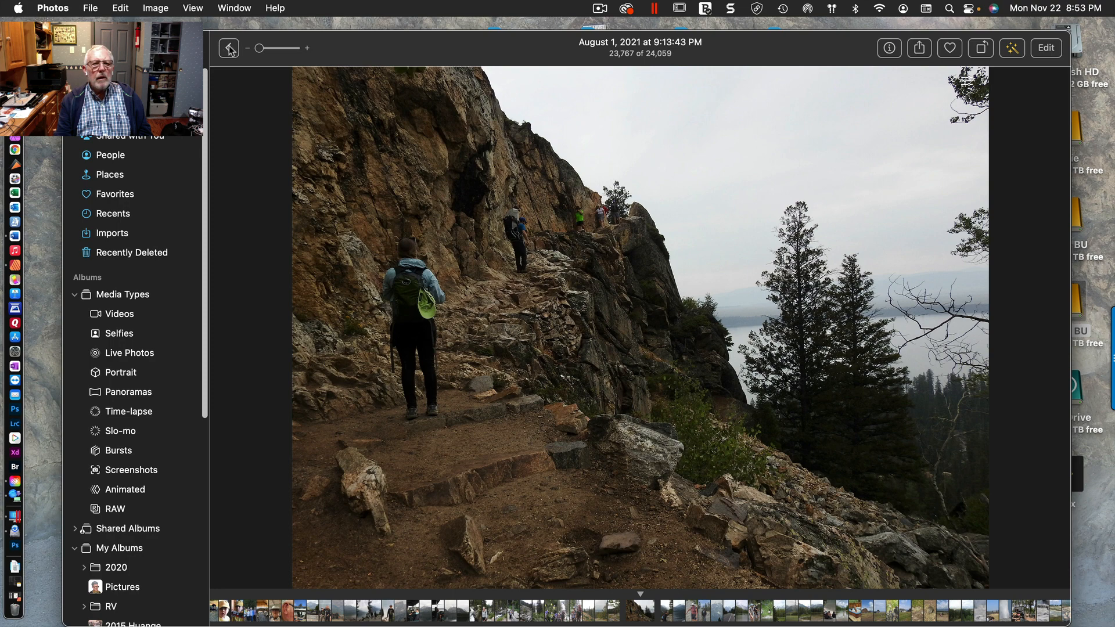
left_click(1044, 48)
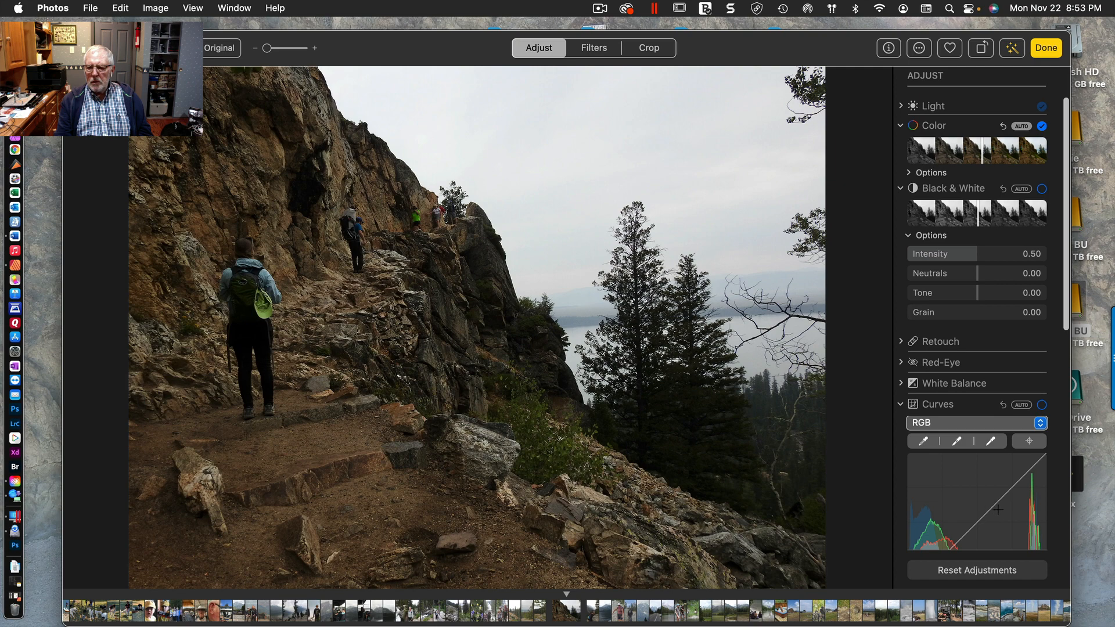
Try an upward-bent RGB curve on the trail picture and turn it black and white while varying the Grain setting
left_click_drag(991, 506, 968, 494)
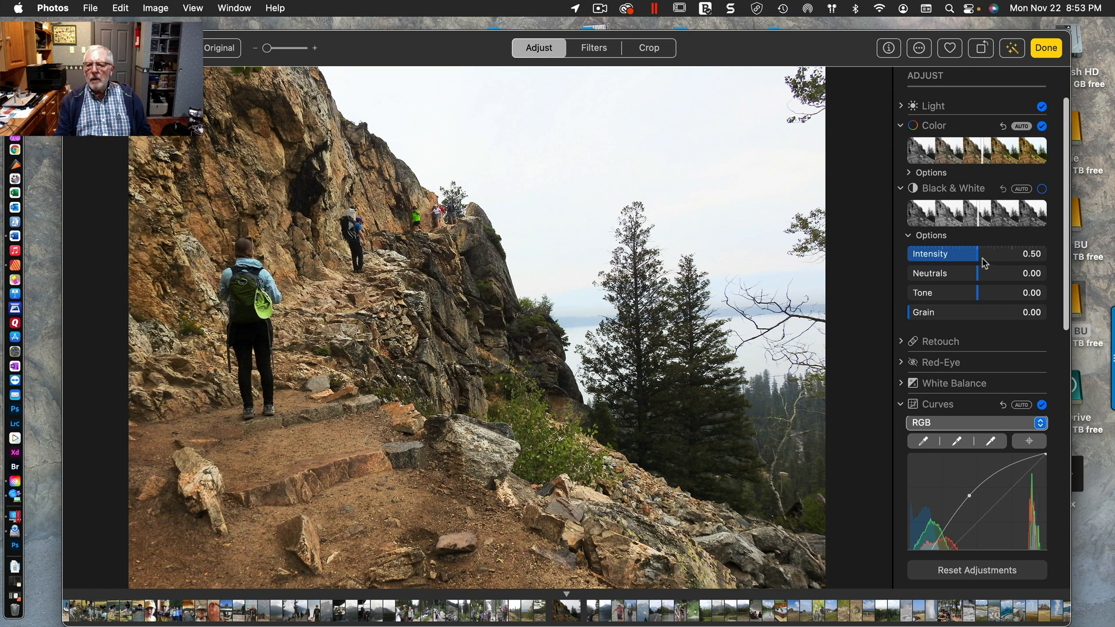
left_click(923, 319)
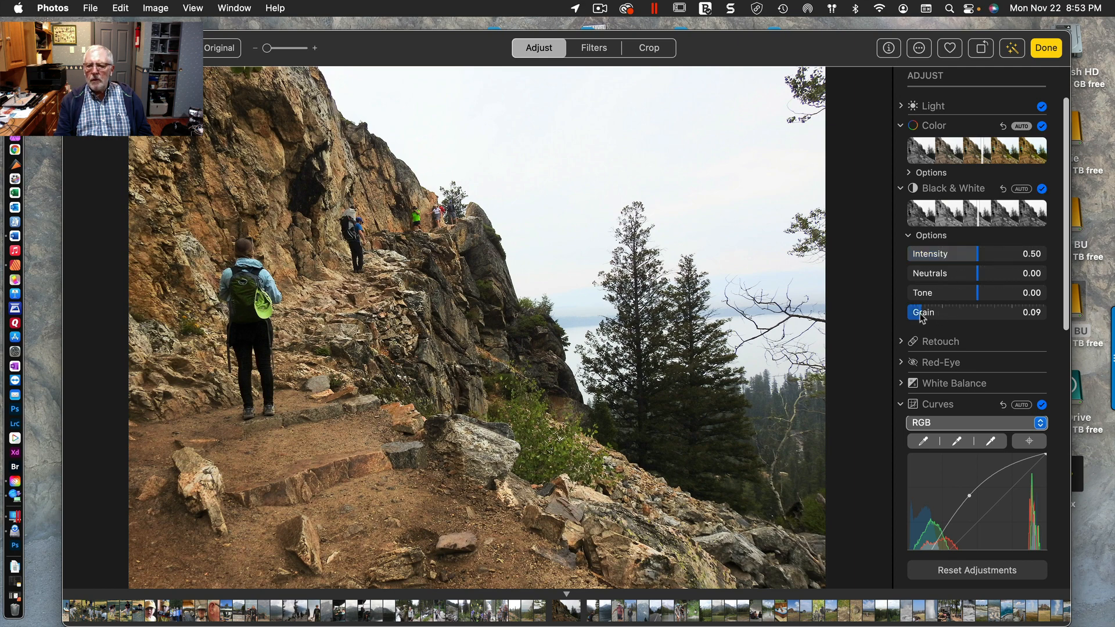
mouse_move(923, 318)
left_mouse_down()
mouse_move(993, 312)
mouse_move(904, 314)
left_mouse_up()
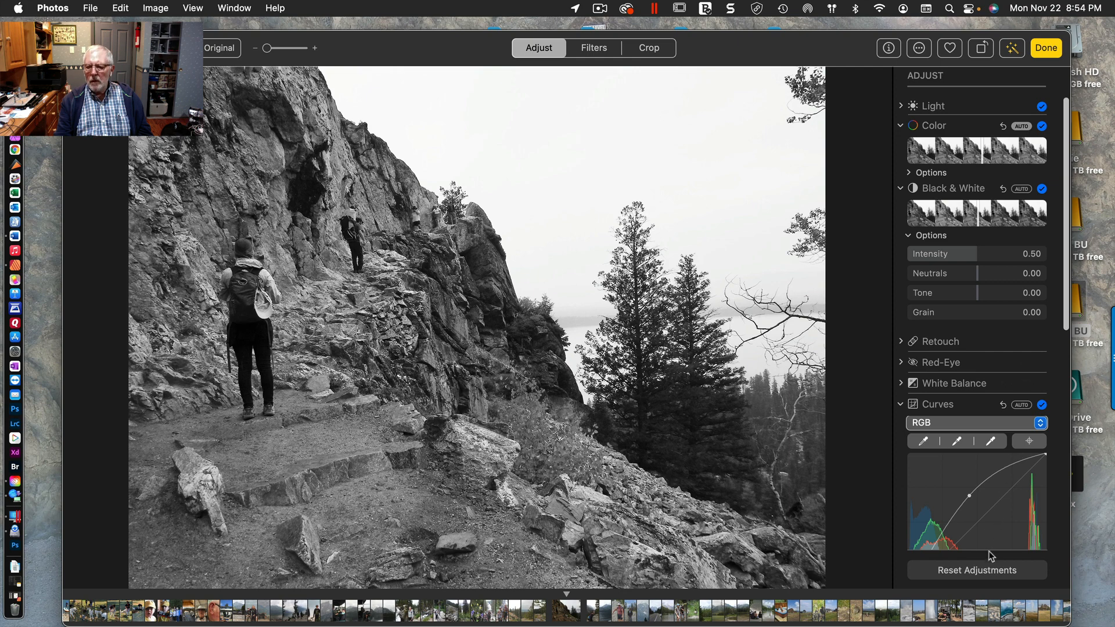
Reset all adjustments on the trail picture, brighten it by bending the RGB curve upward, and save the edit
left_click(985, 571)
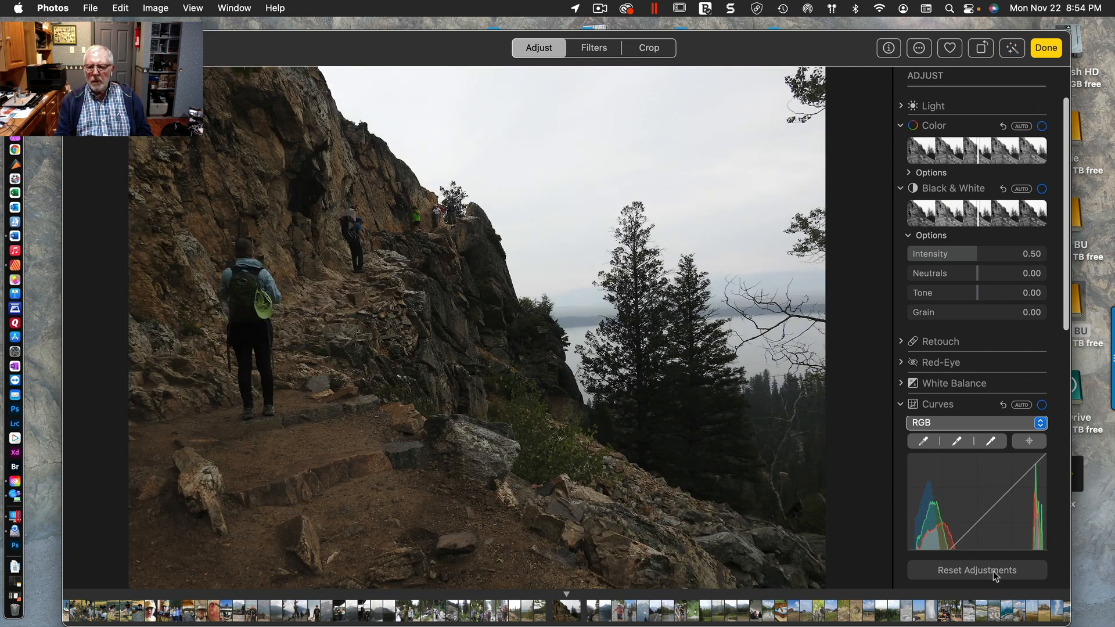
left_click_drag(983, 518, 968, 494)
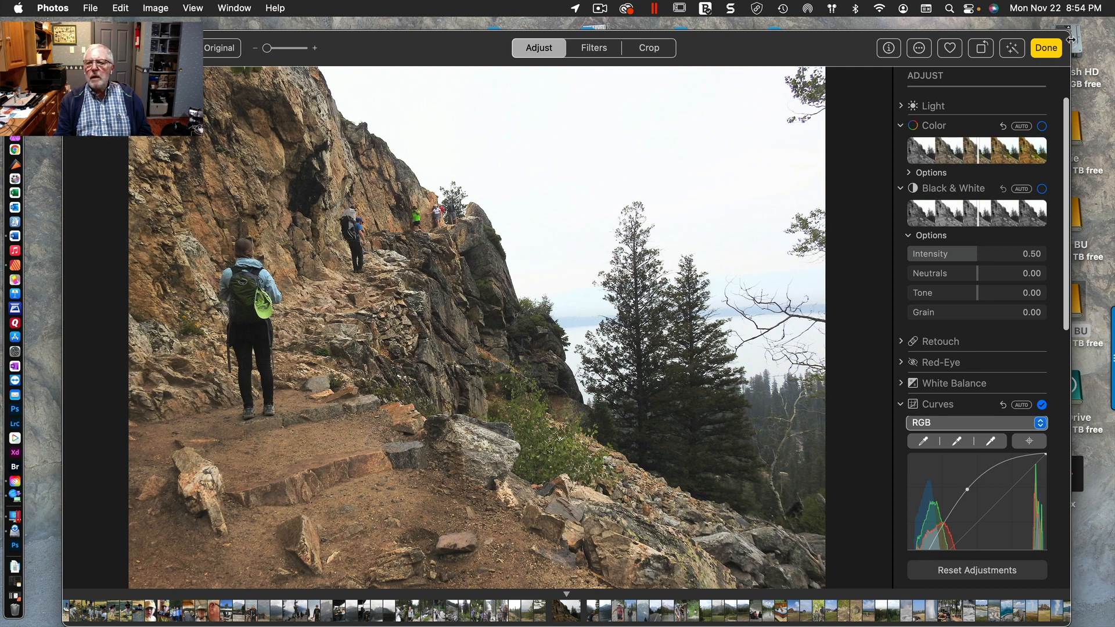
left_click(1047, 47)
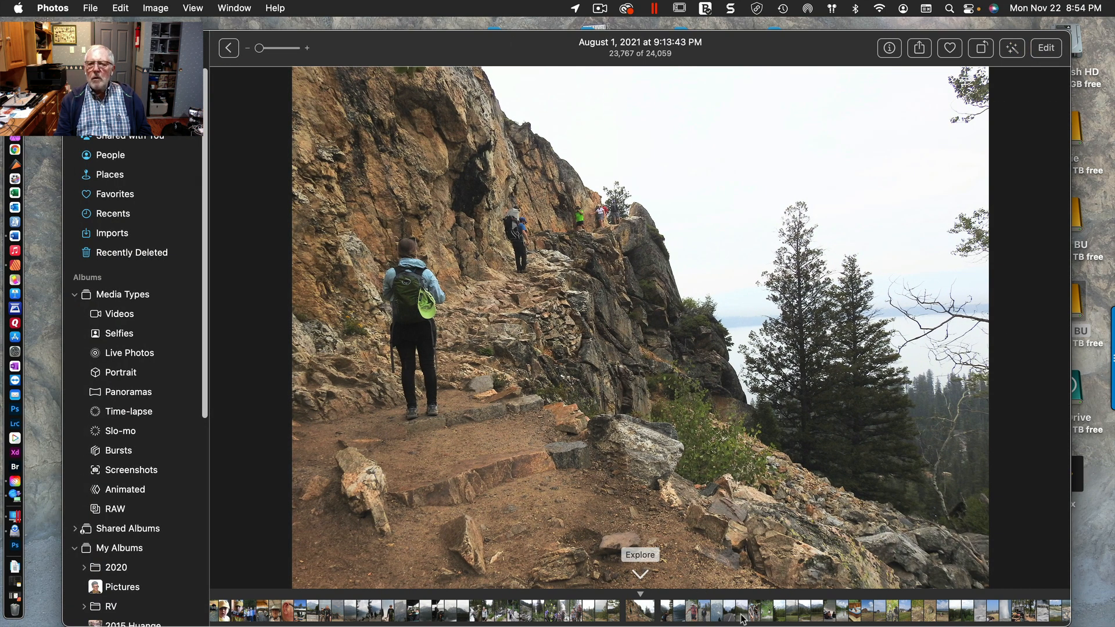
Browse forward from the geese picture through the August 2 pictures as far as the old farmhouse in the open field
left_click(774, 616)
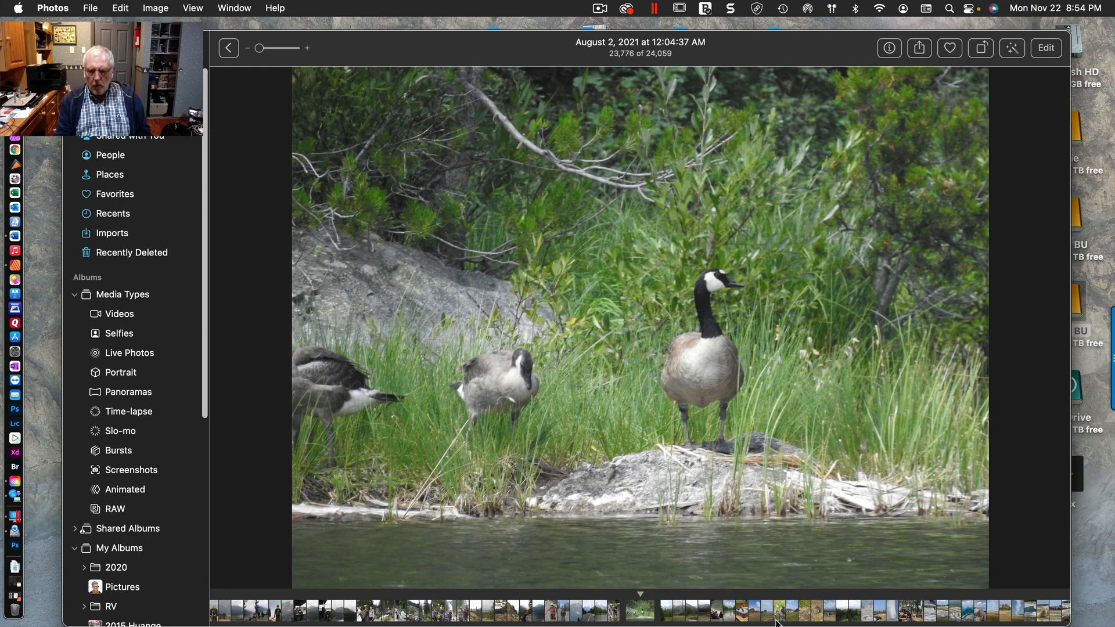
key("Right")
key("Right")
key("Right")
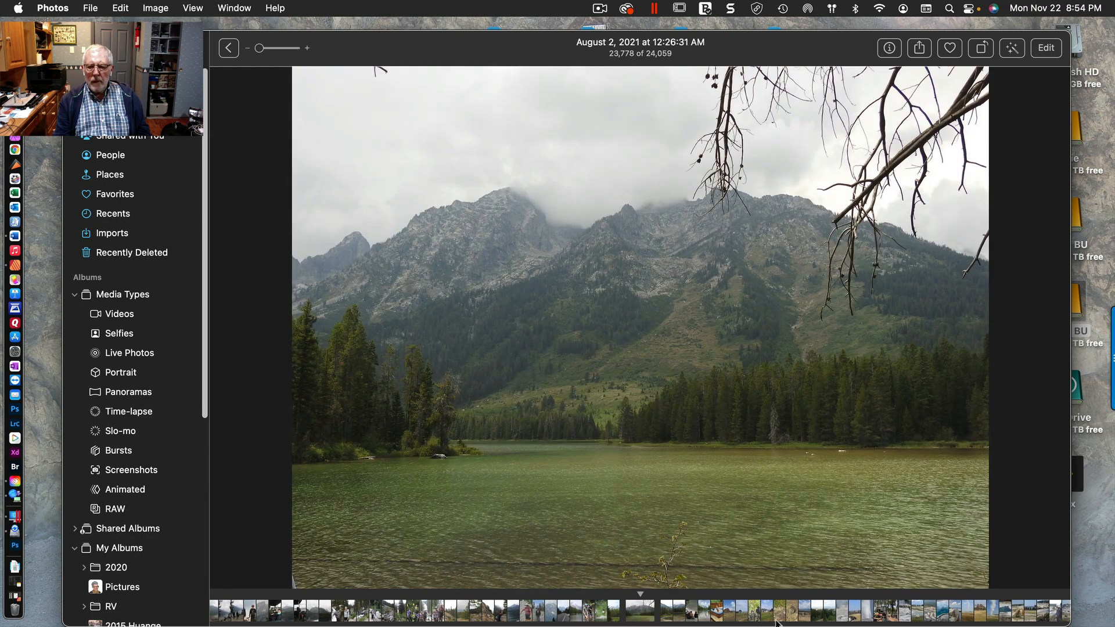
key("Right")
key("Right")
key("Right")
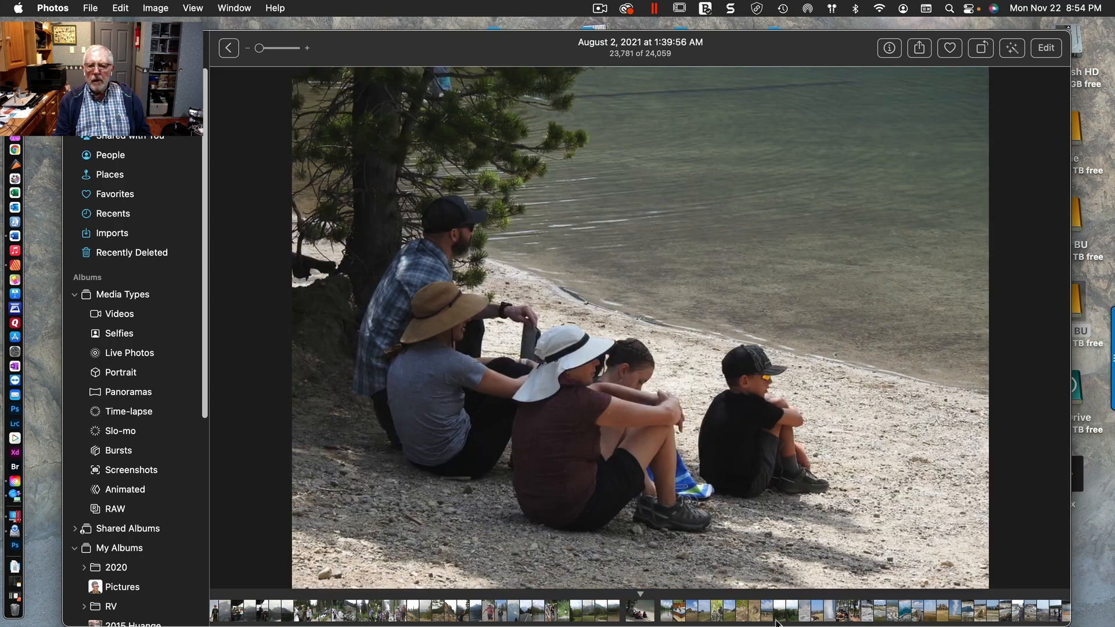
key("Right")
key("Right")
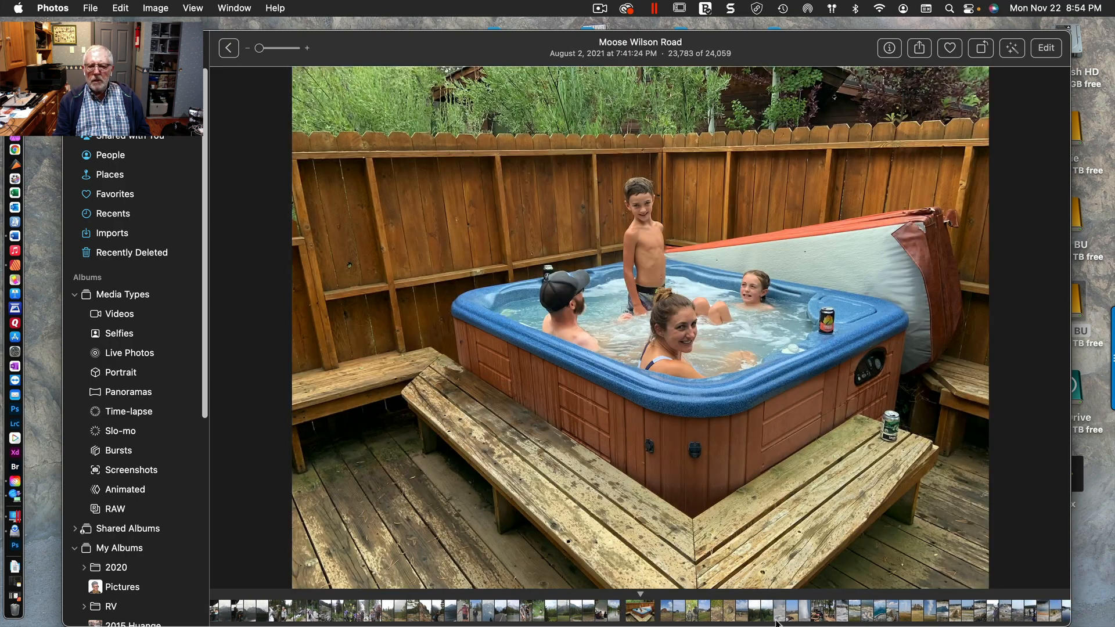
key("Right")
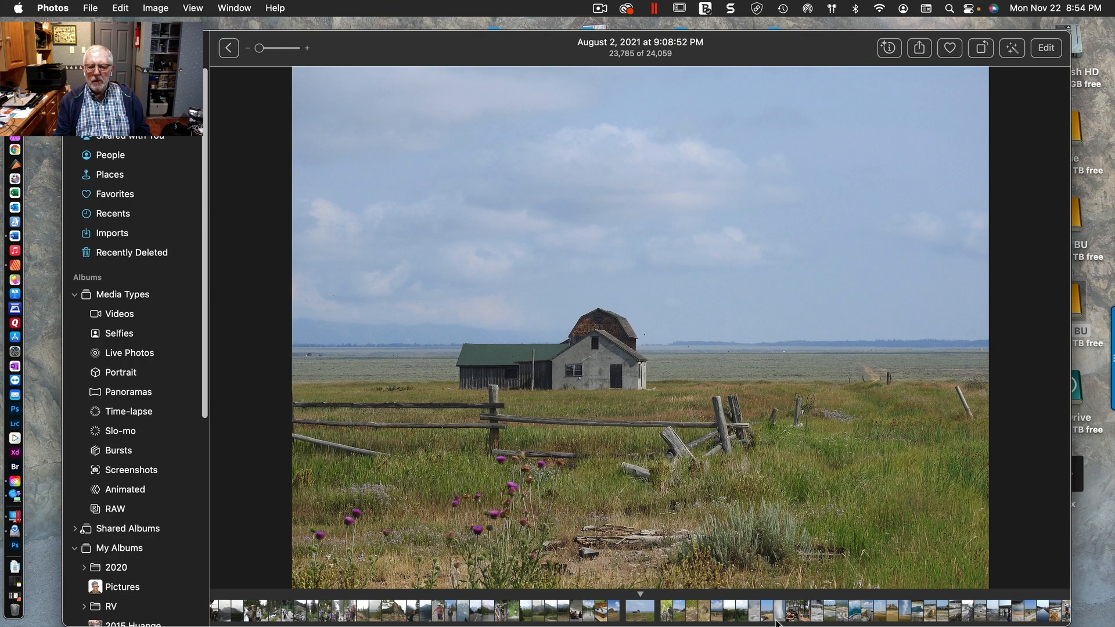
Browse back through the pictures to the rocky trail, and show the following one of two children below the dark mountainside
key("Left")
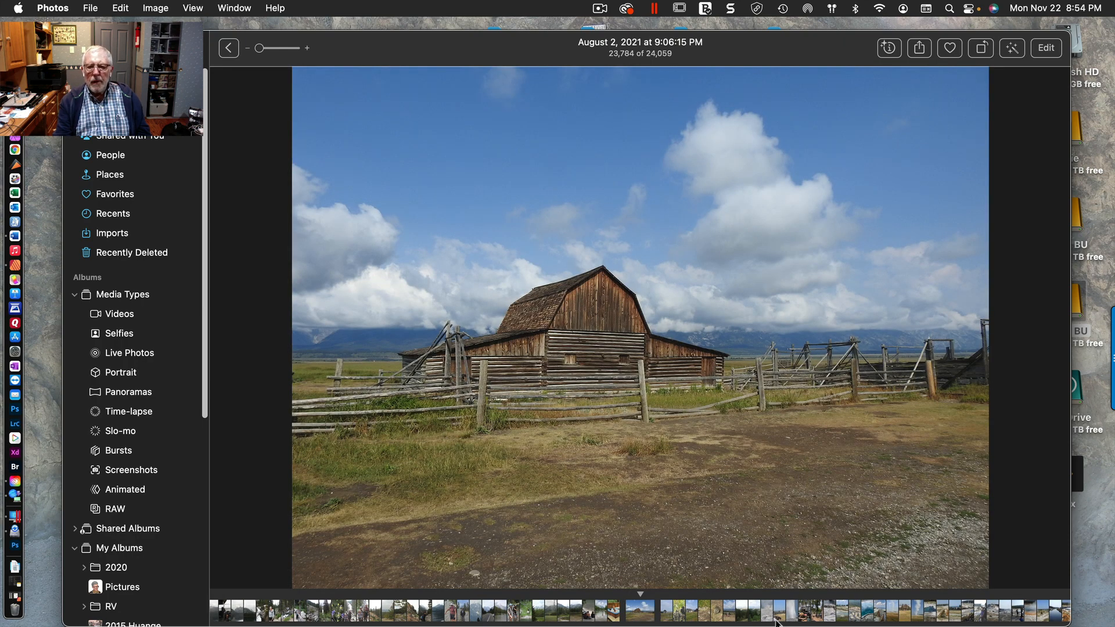
key("Left")
key("Left")
key("Left")
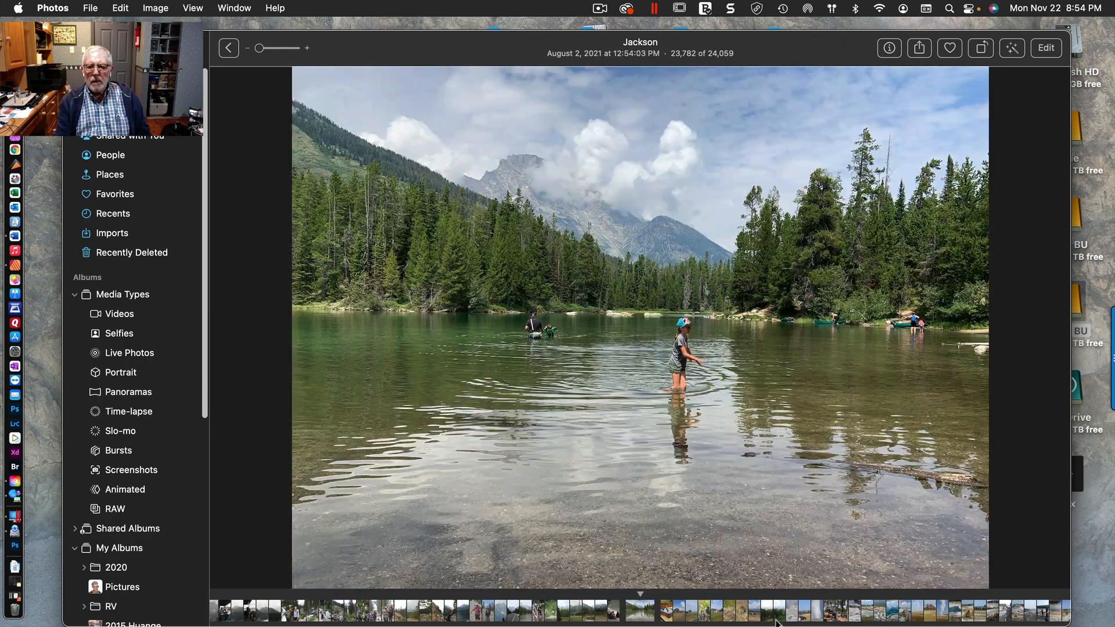
key("Left")
key("Left")
key("Left")
key("Left")
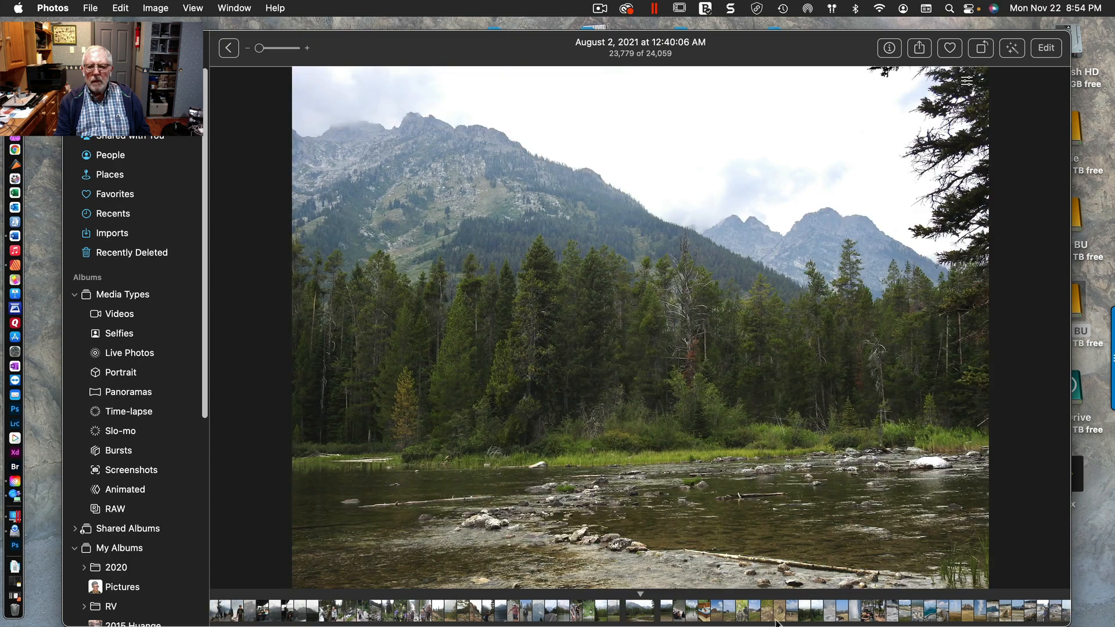
key("Left")
key("Left")
key("Left")
key("Left")
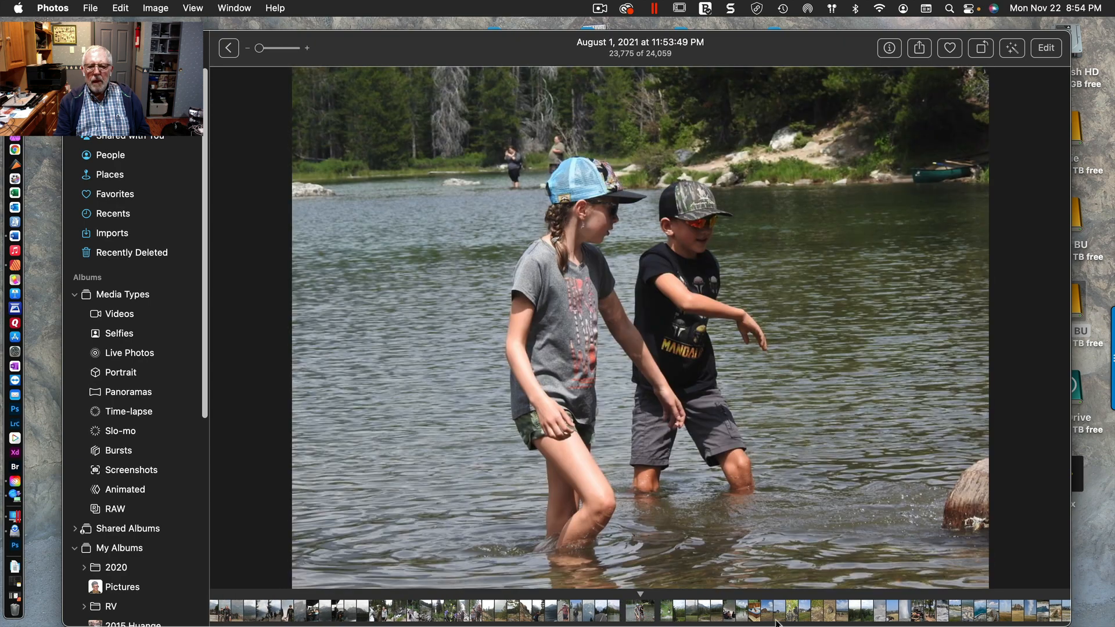
key("Left")
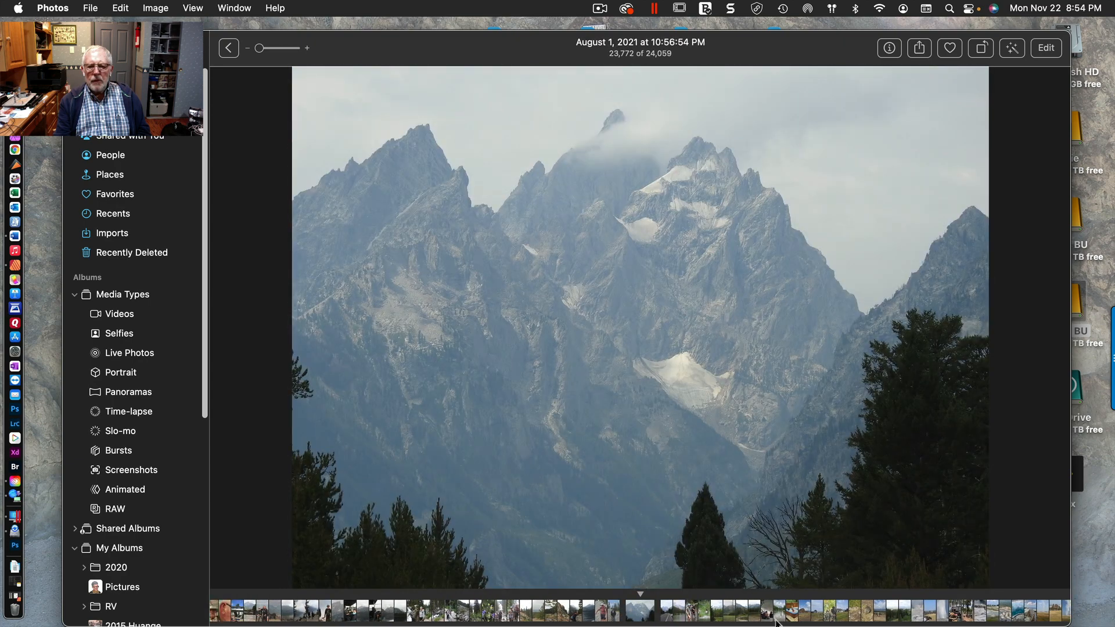
key("Left")
key("Left")
key("Left")
key("Left")
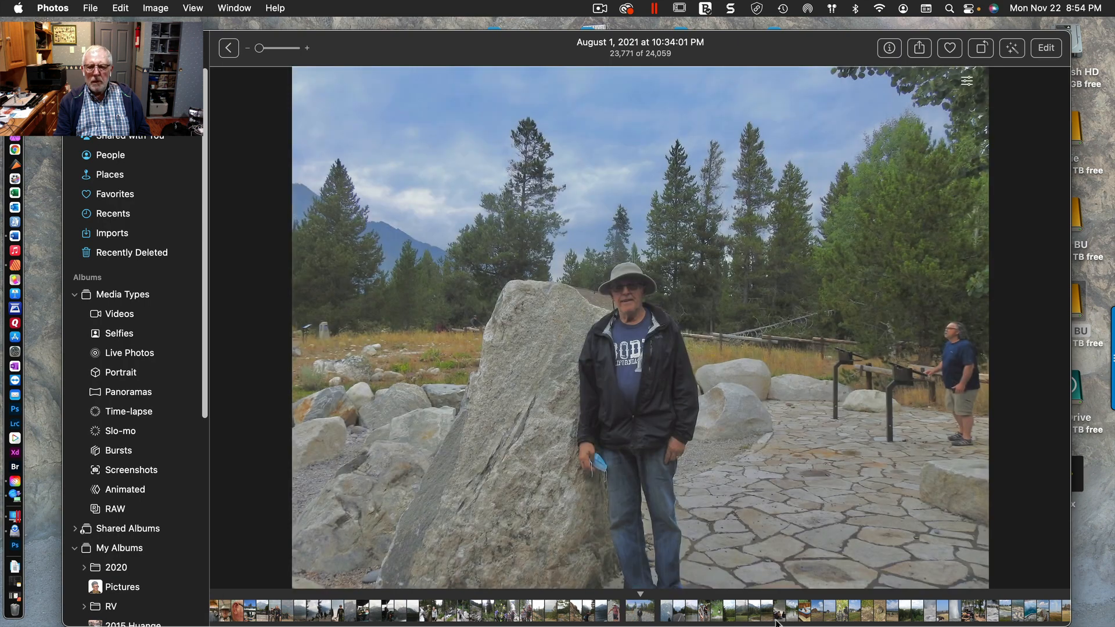
key("Left")
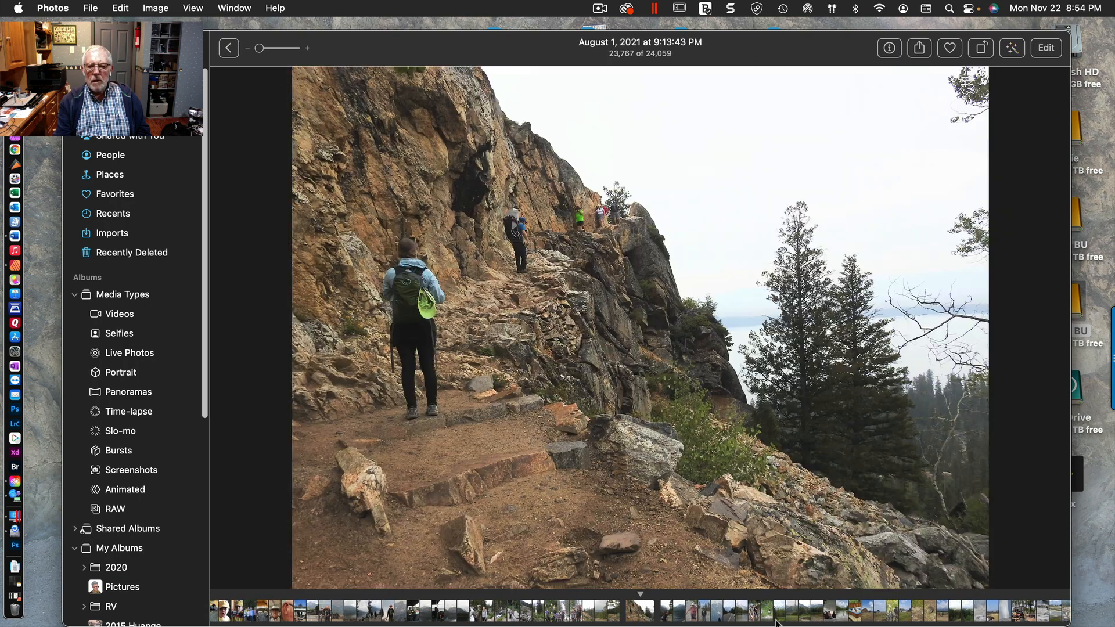
key("Right")
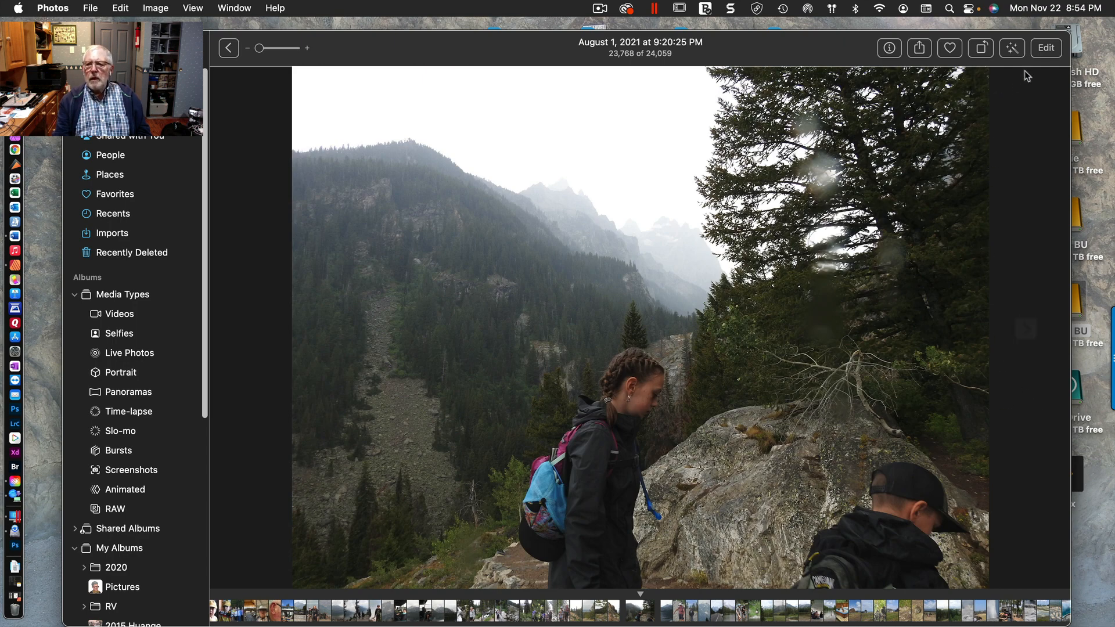
Edit the picture of the two children, trying an upward-bent RGB curve and a strong increase in colour saturation
left_click(1046, 48)
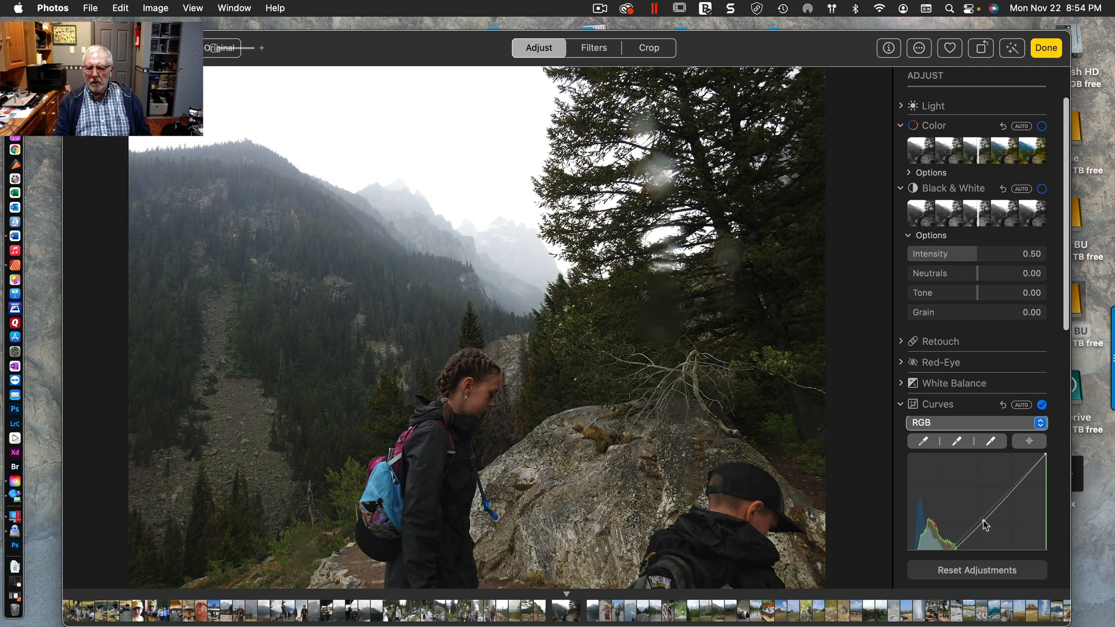
mouse_move(982, 520)
left_mouse_down()
mouse_move(967, 510)
mouse_move(959, 520)
mouse_move(993, 487)
mouse_move(967, 506)
mouse_move(950, 492)
mouse_move(966, 504)
left_mouse_up()
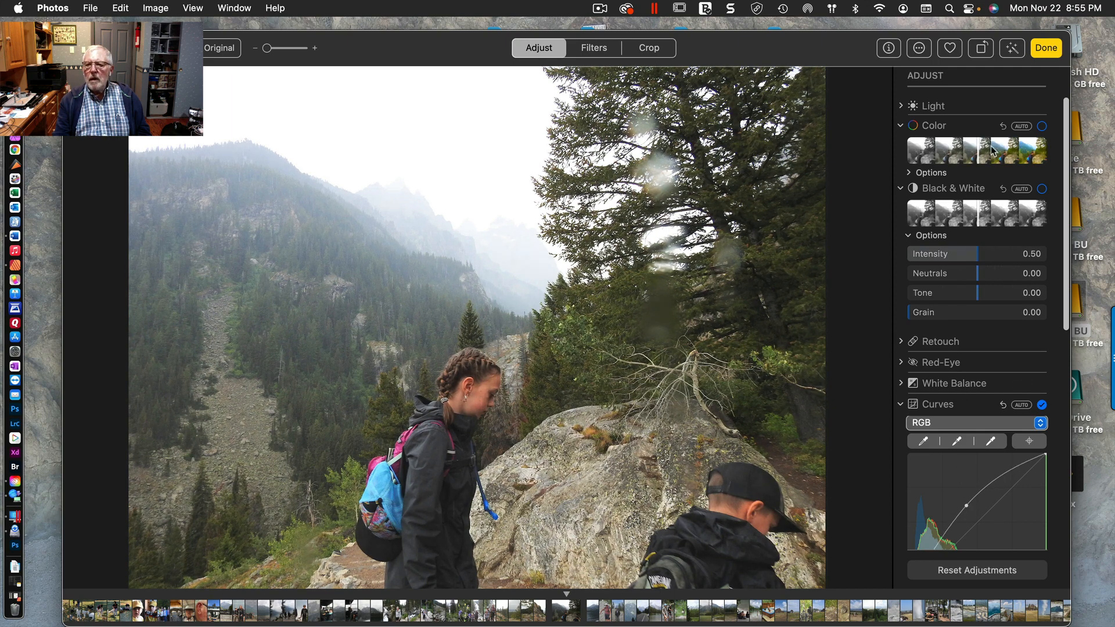
left_click(1033, 155)
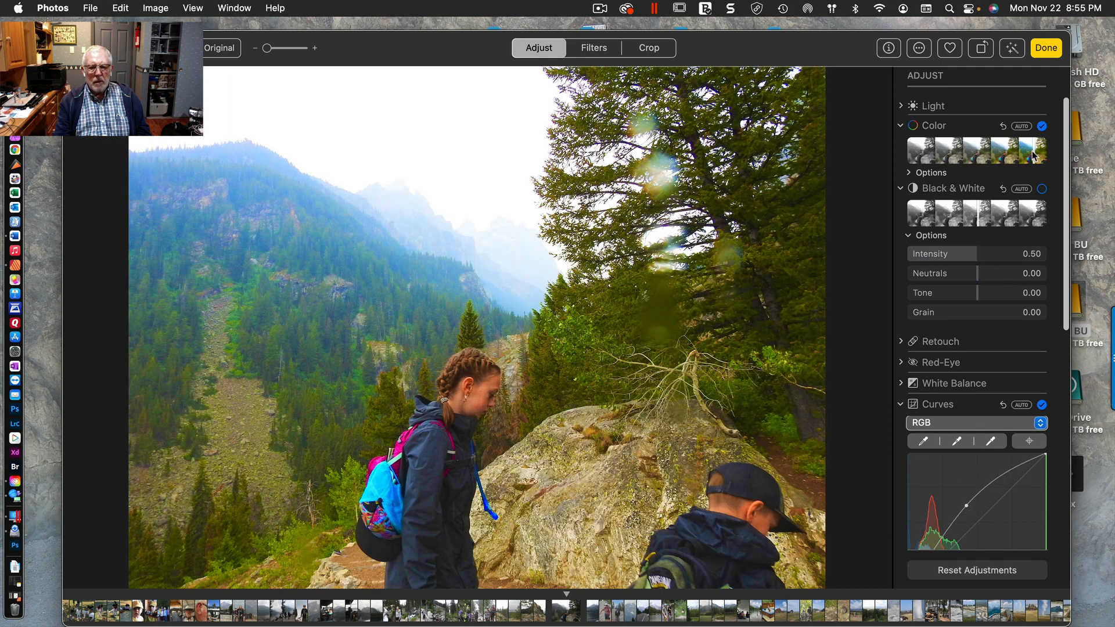
left_click(1012, 155)
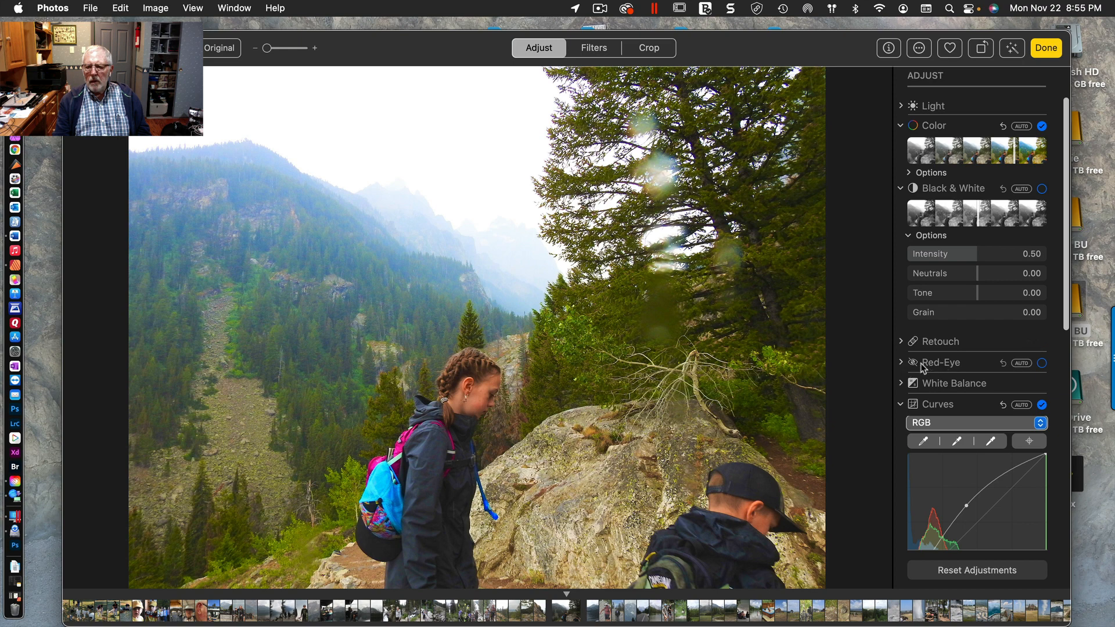
Try automatic white balance on the children's picture, then the Skin Tone mode with Warmth set to 8
left_click(941, 385)
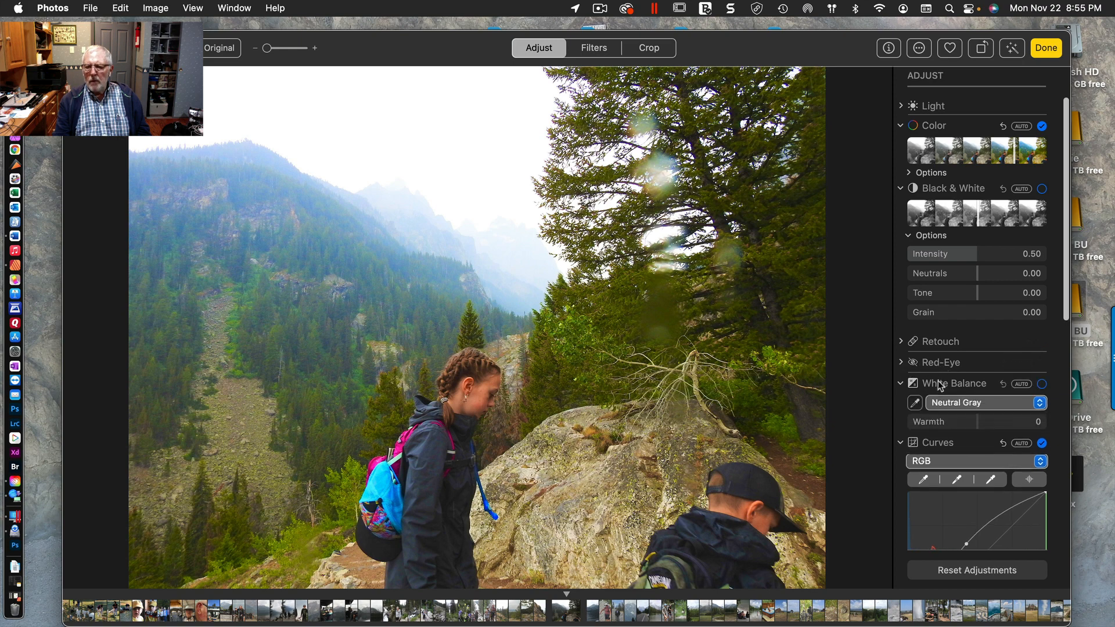
left_click(1023, 385)
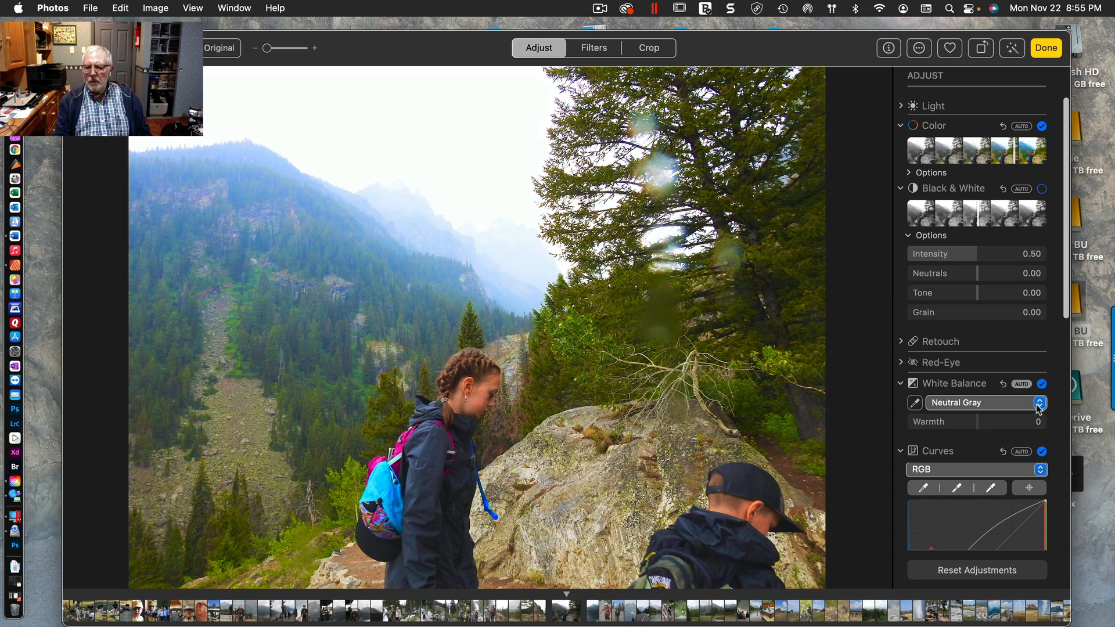
left_click(1038, 405)
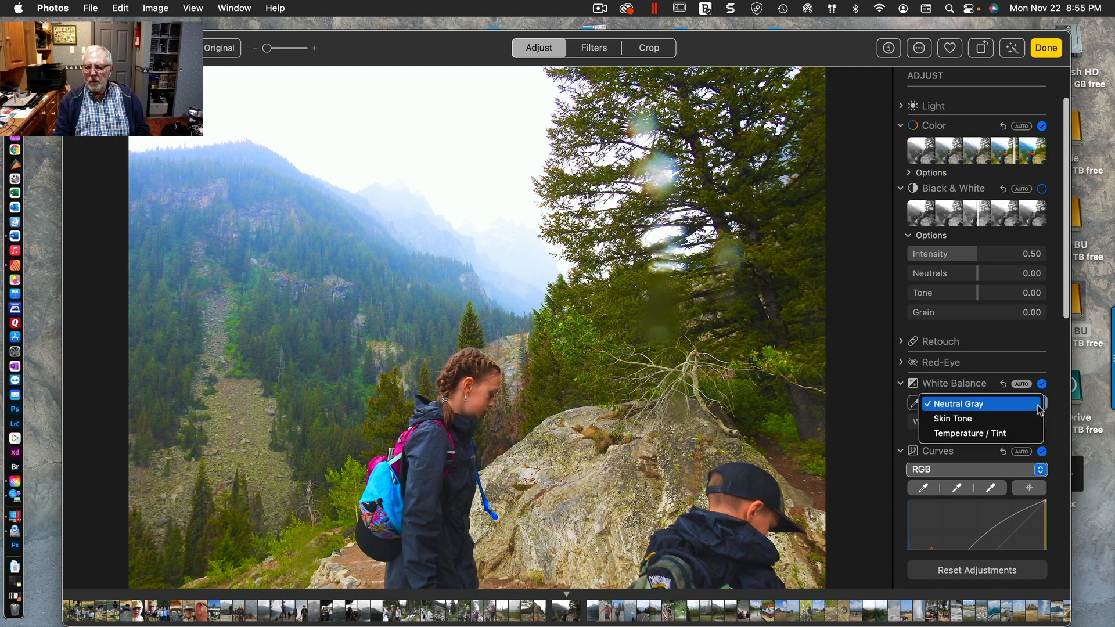
left_click(946, 419)
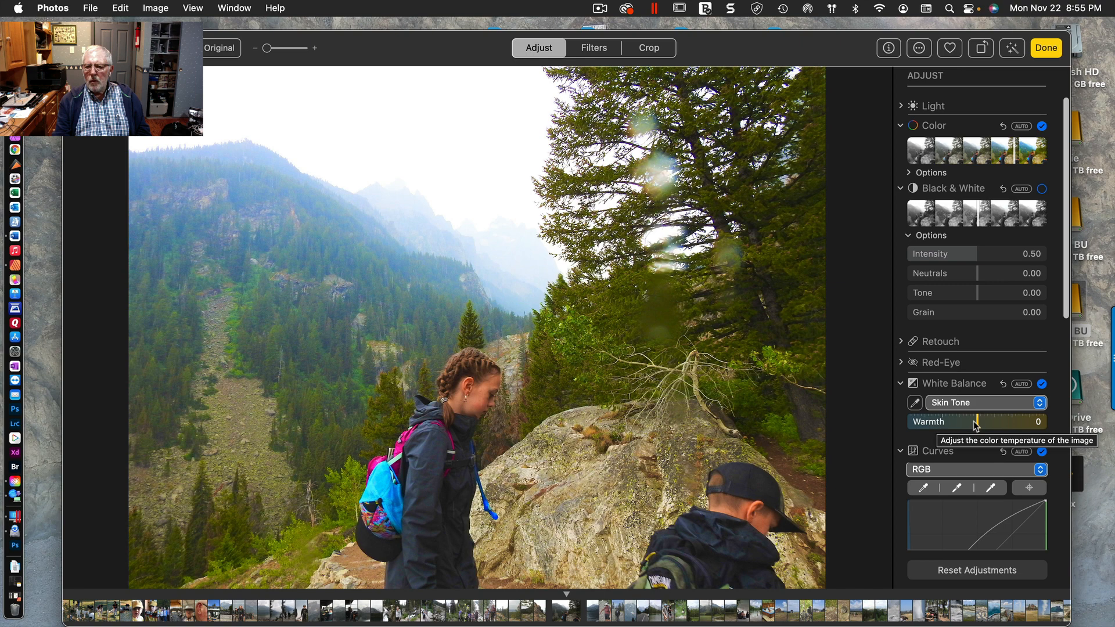
mouse_move(976, 422)
left_mouse_down()
mouse_move(952, 426)
mouse_move(1010, 424)
mouse_move(983, 427)
left_mouse_up()
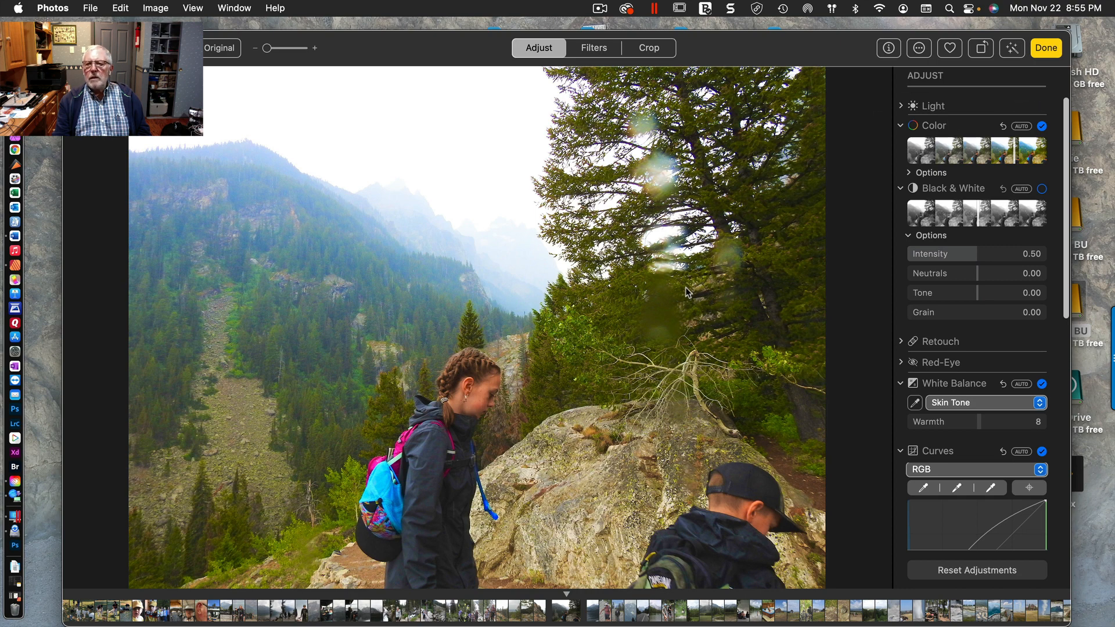
Rotate the children's picture through a full turn in quarter steps and show the list of available editing extensions
left_click(984, 52)
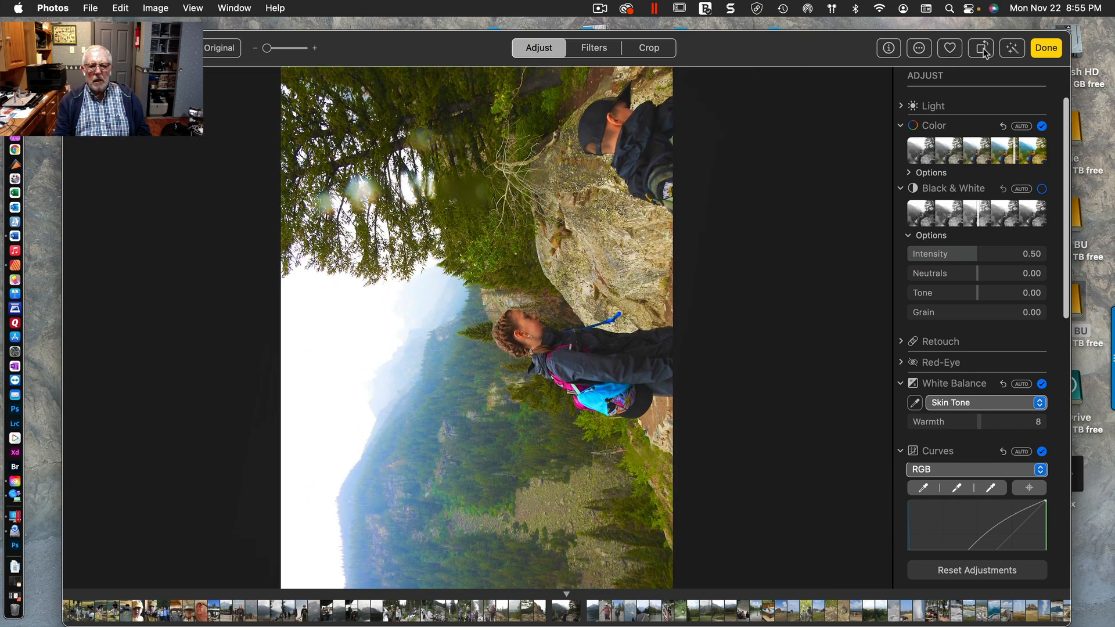
left_click(983, 52)
left_click(983, 51)
left_click(983, 51)
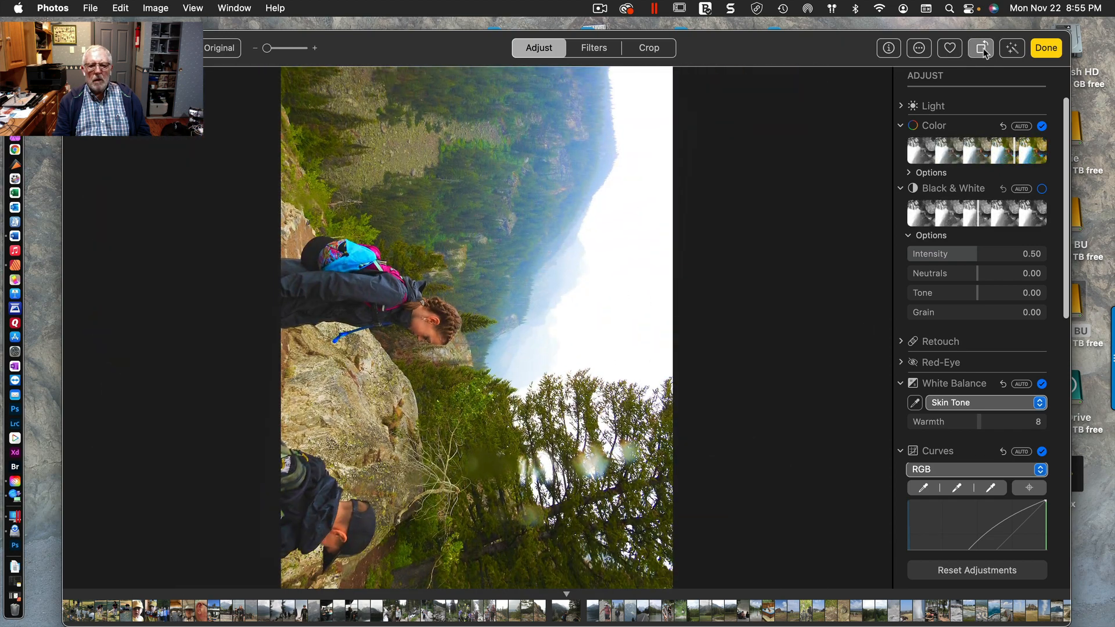
left_click(919, 51)
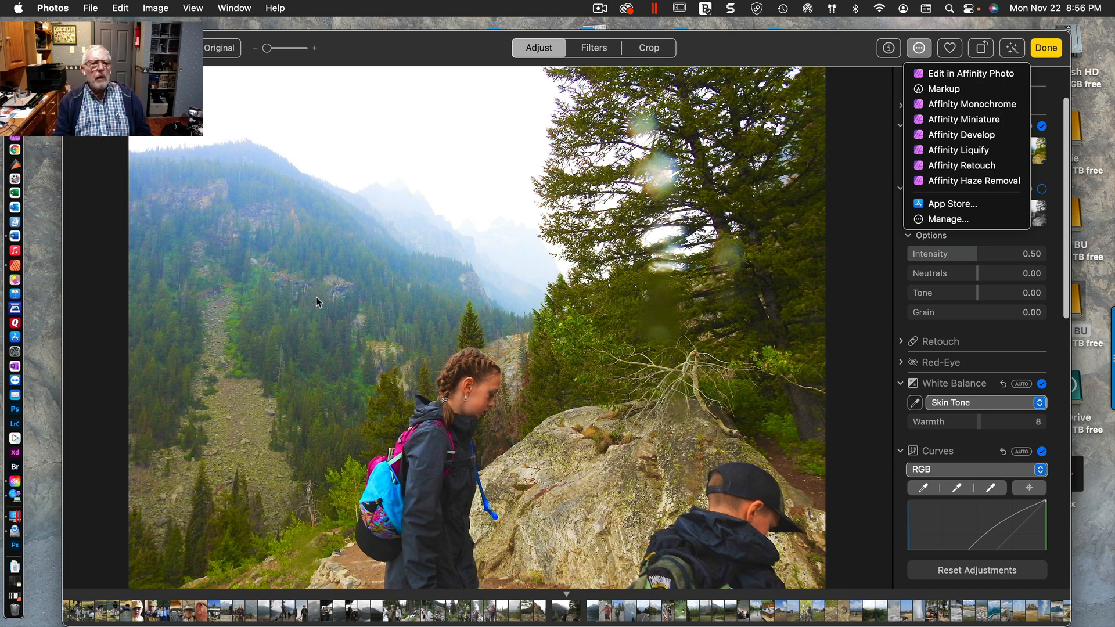
left_click(347, 50)
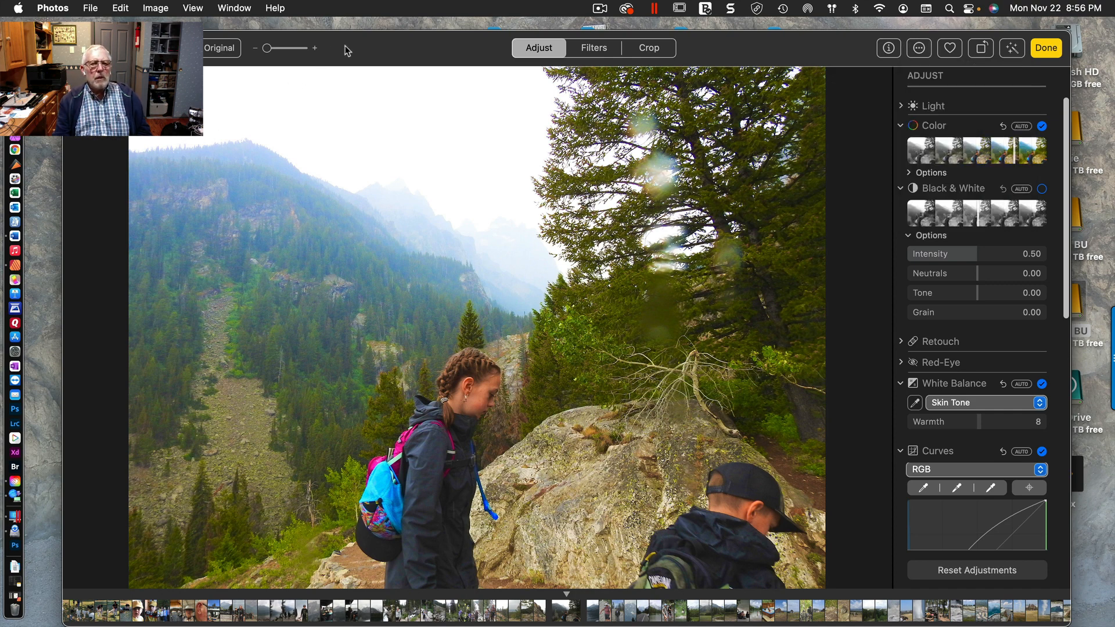
Revert the children's picture to the original and brighten it by bending the RGB curve upward
left_click(220, 49)
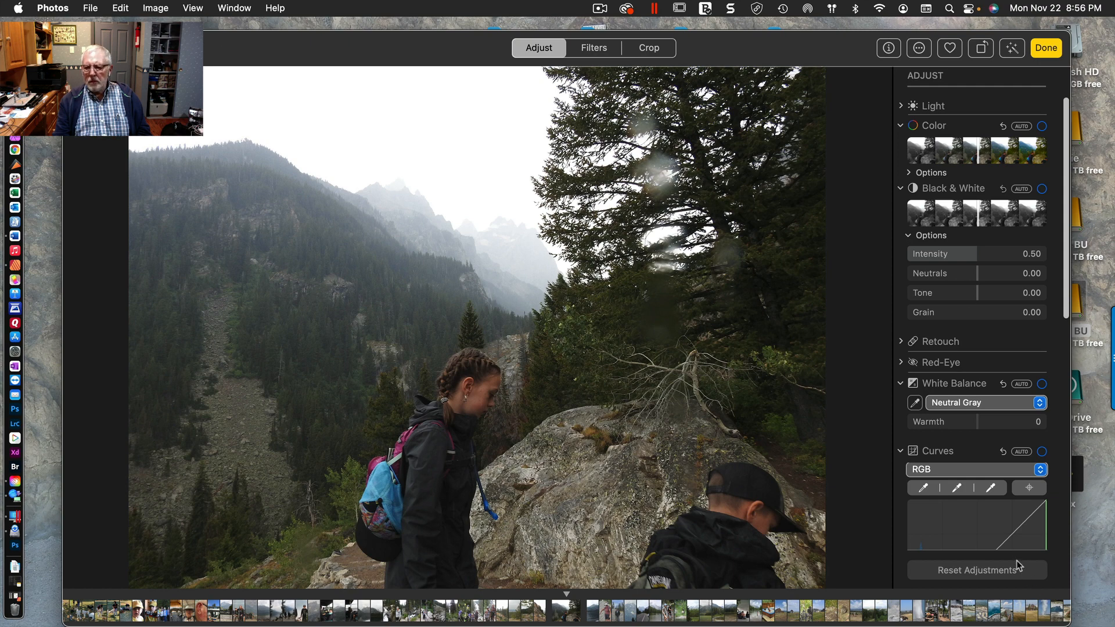
left_click(1001, 538)
left_click_drag(1001, 539, 947, 562)
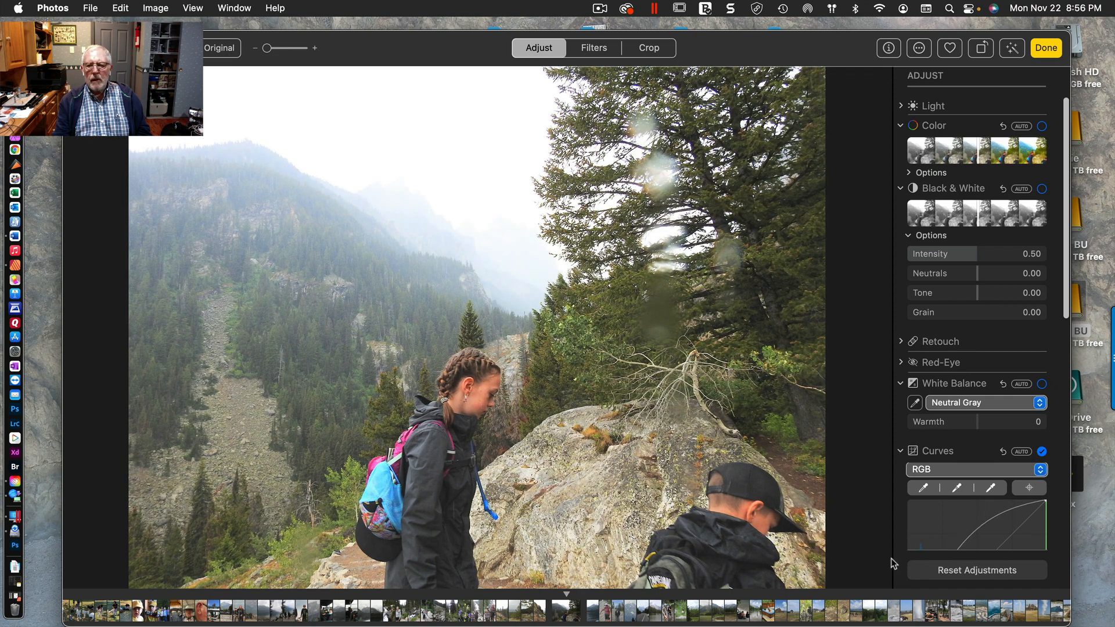
Brighten the lake picture with the boat's wake and the picture of the masked boat passengers by bending each RGB curve upward
left_click(371, 618)
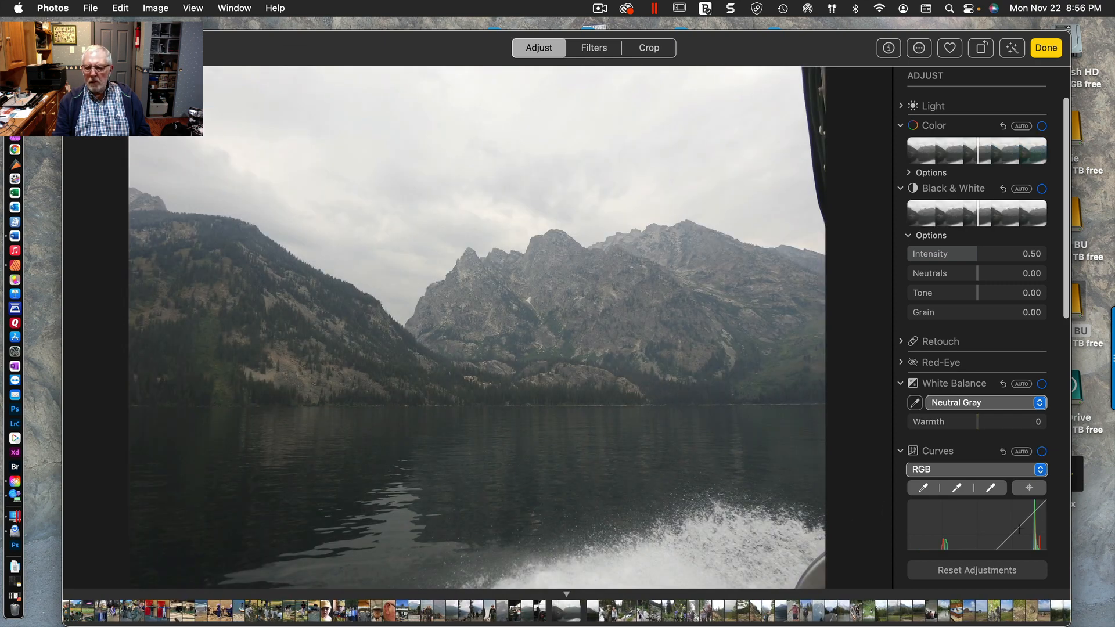
left_click_drag(1014, 532, 986, 537)
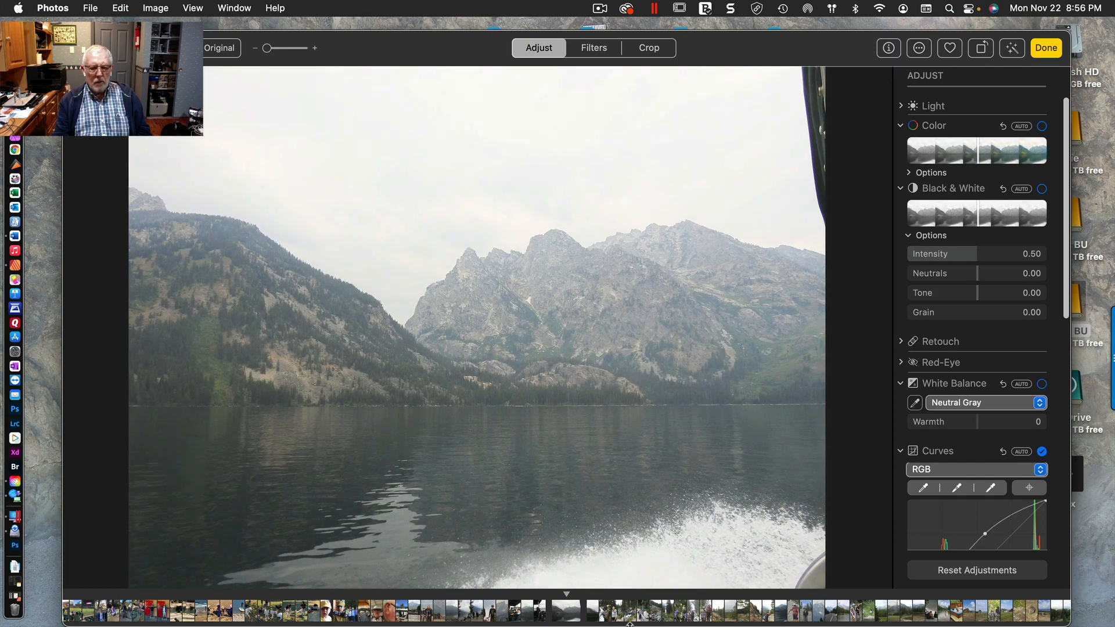
left_click(454, 619)
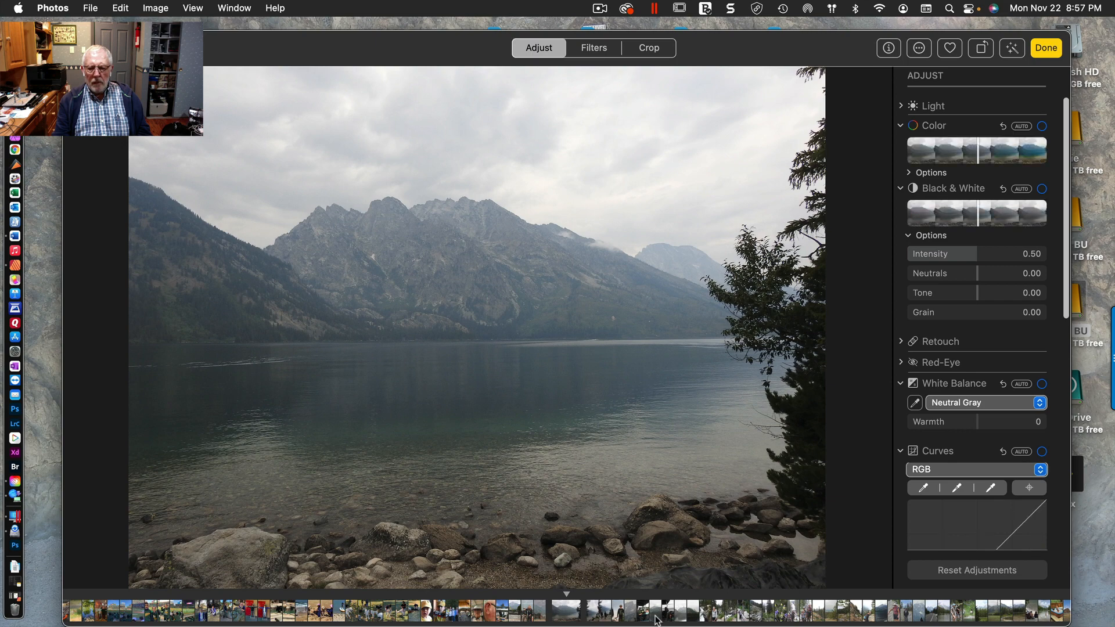
left_click(673, 617)
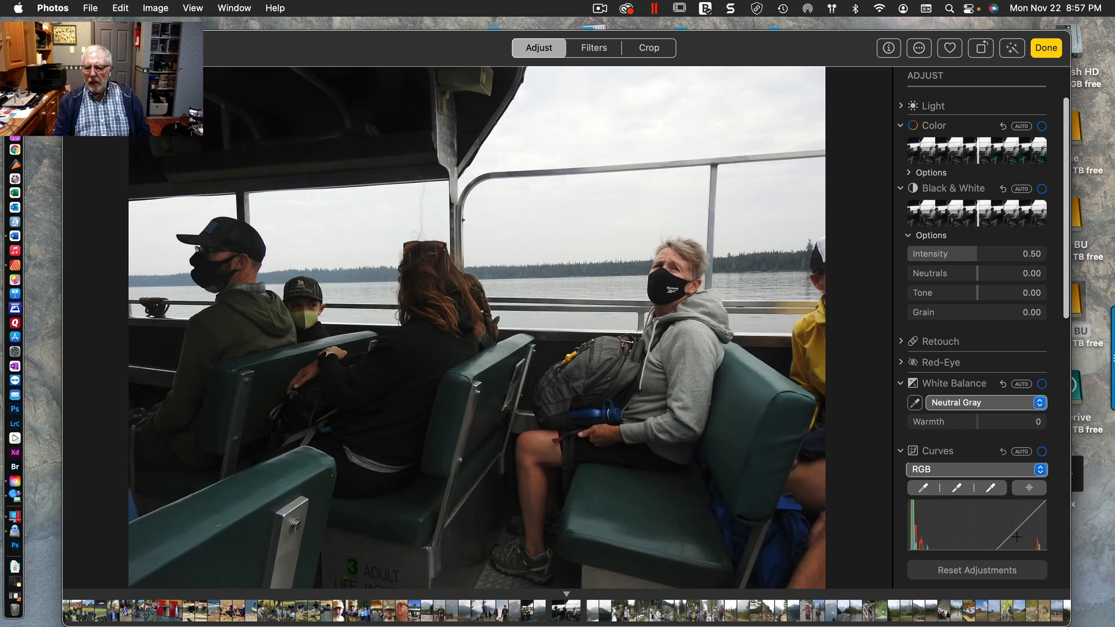
left_click_drag(1006, 534, 970, 536)
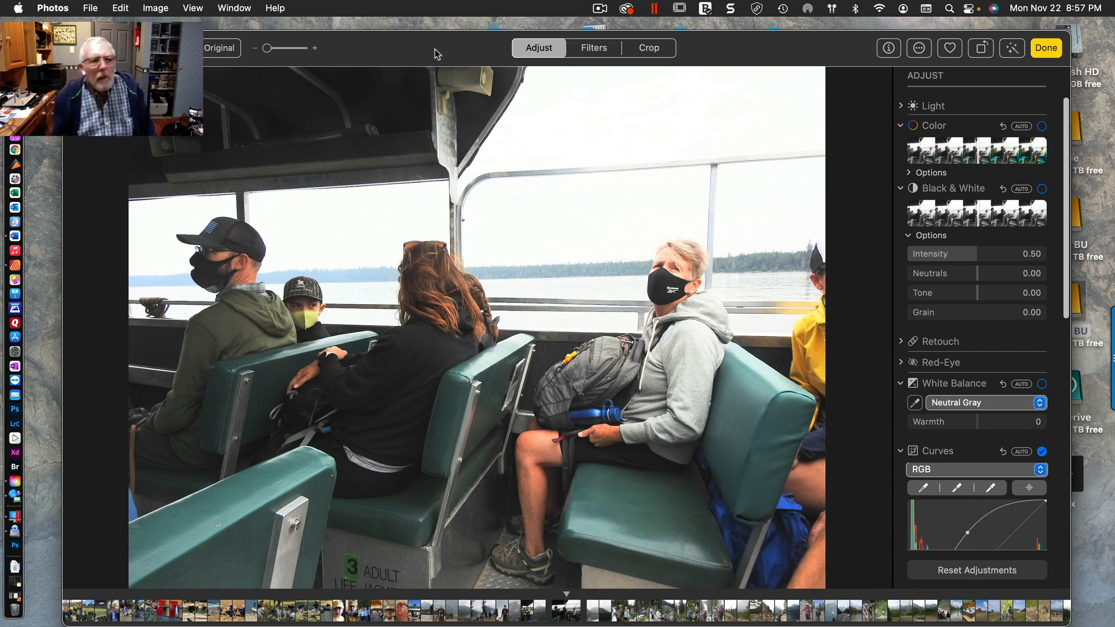
Open the application preferences and examine where the photo library is located
left_click(53, 8)
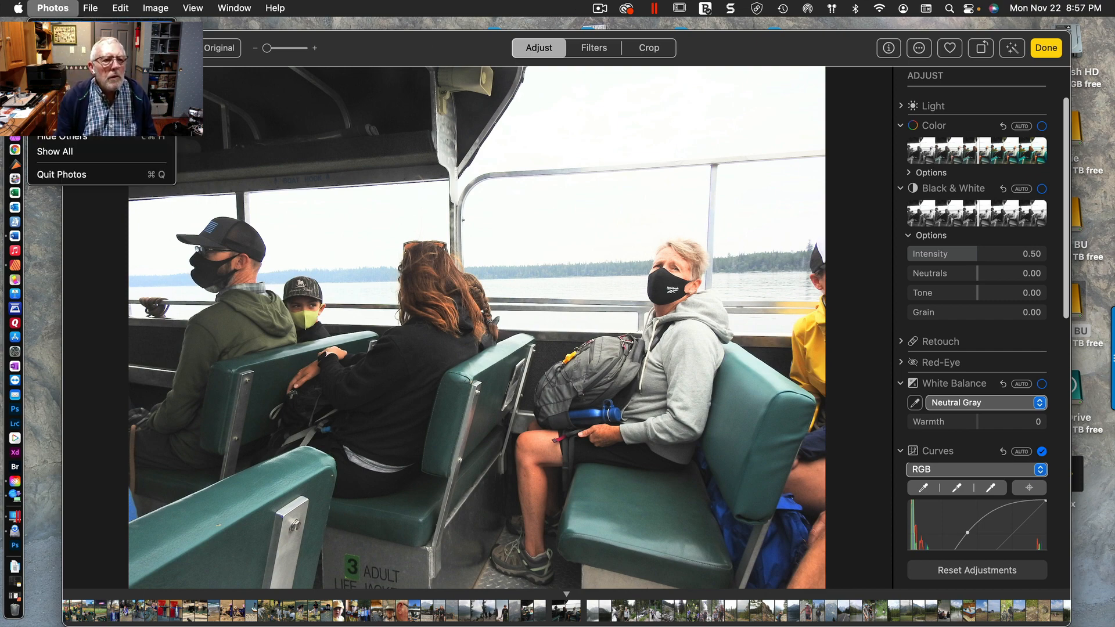
left_click(57, 53)
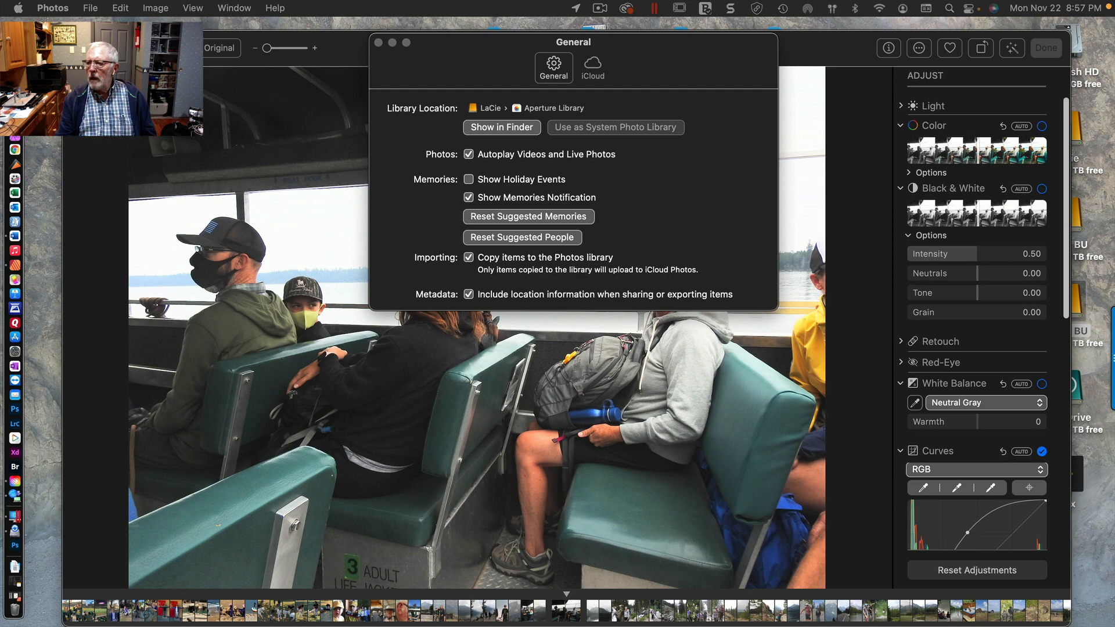
Switch to Finder and locate DSCN3281.JPG in the 2021 Yellowstone Trip folder under 2021 in the LaCie drive's Pictures folder
left_click_drag(1114, 90, 209, 93)
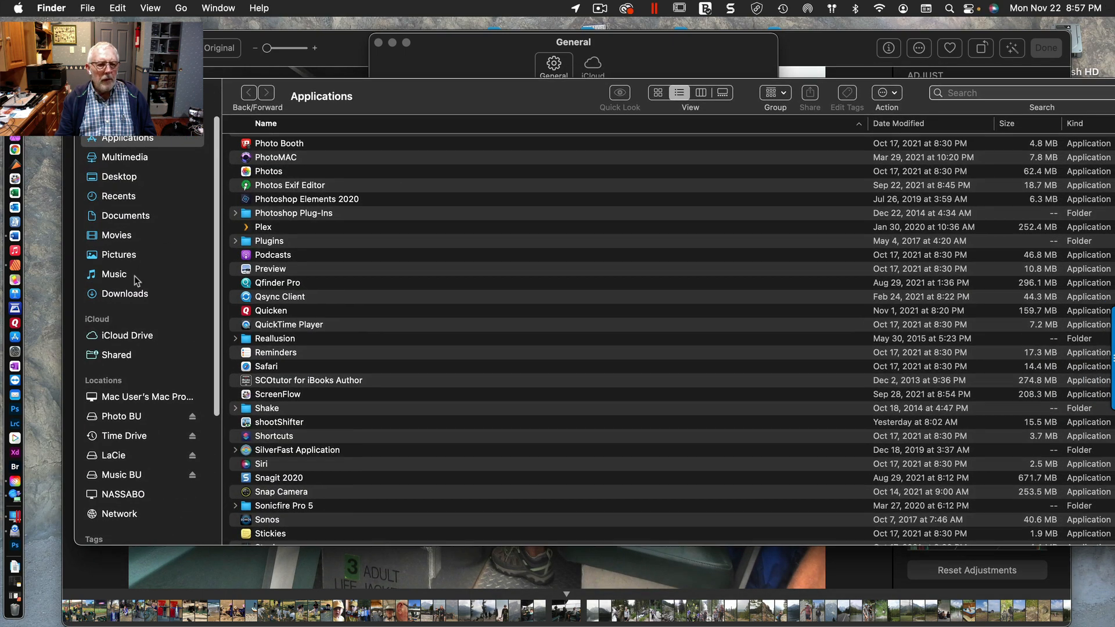
left_click(113, 457)
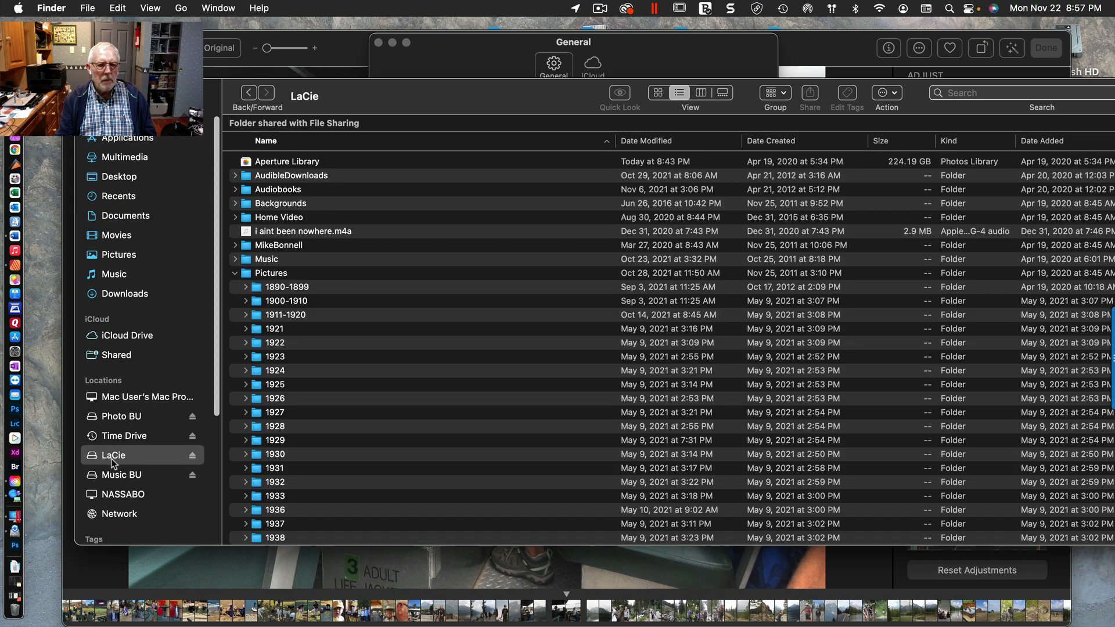
double_click(248, 275)
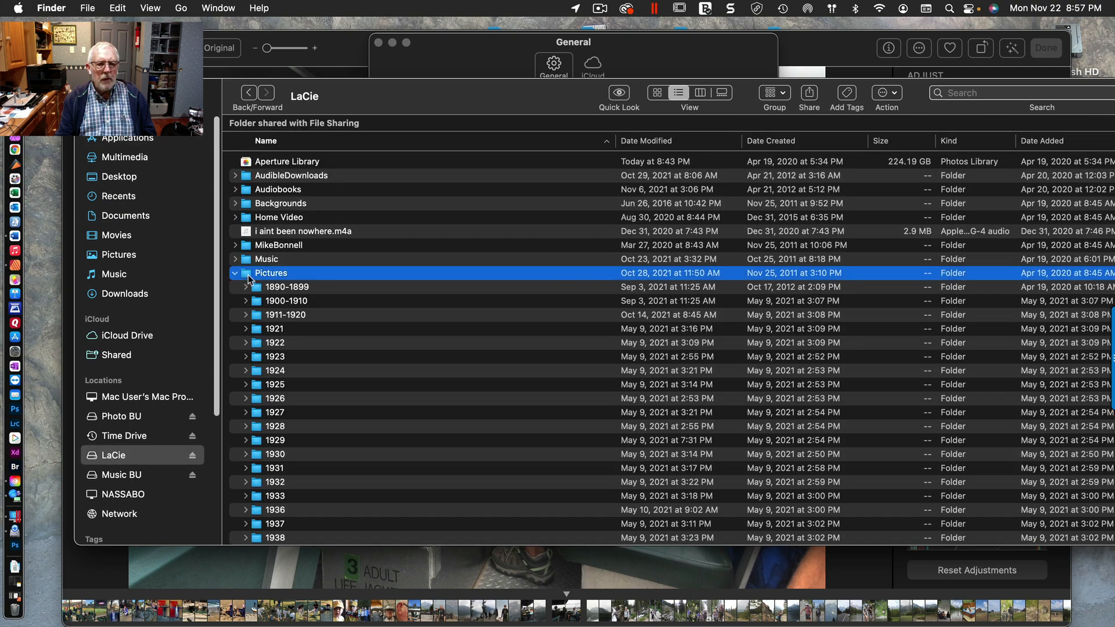
scroll(267, 262, "down", 2)
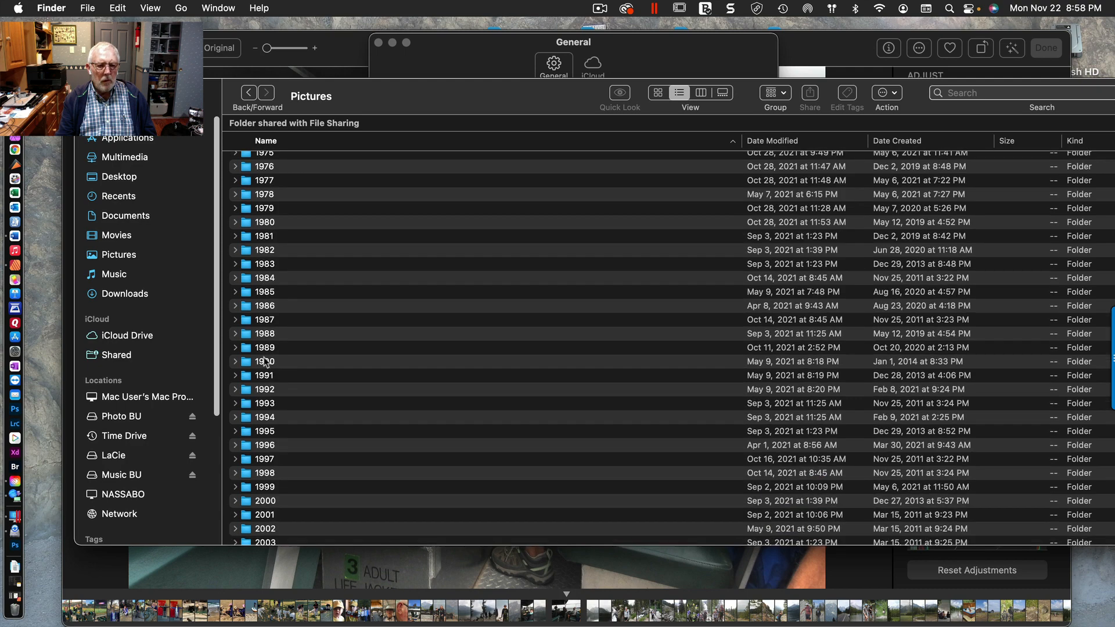
scroll(267, 395, "down", 8)
scroll(267, 394, "down", 2)
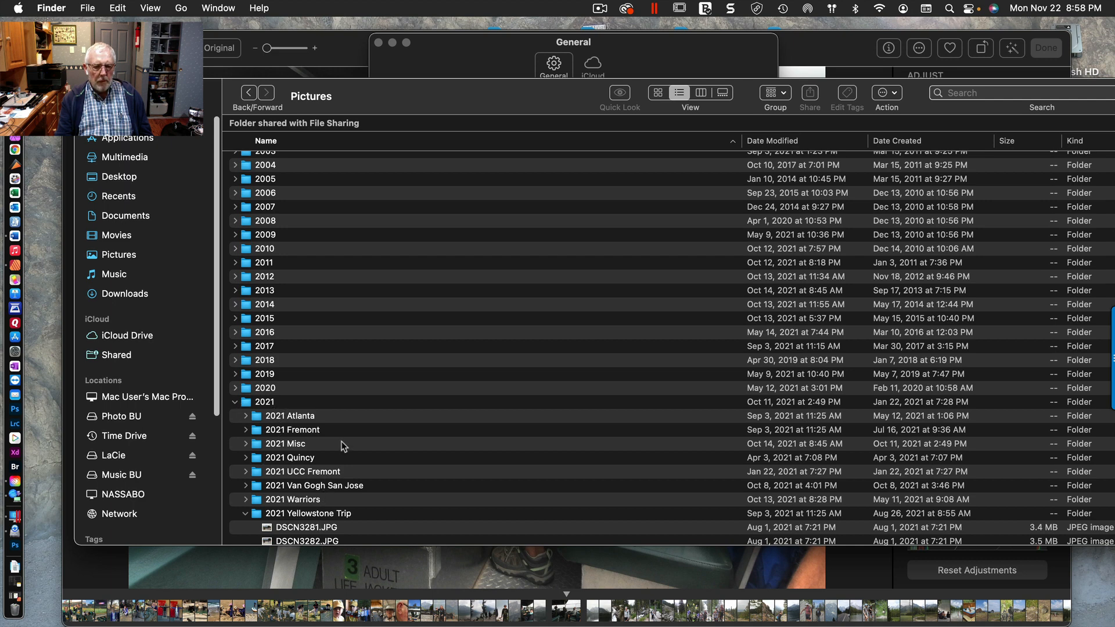
scroll(342, 446, "down", 2)
scroll(343, 446, "down", 2)
left_click(315, 474)
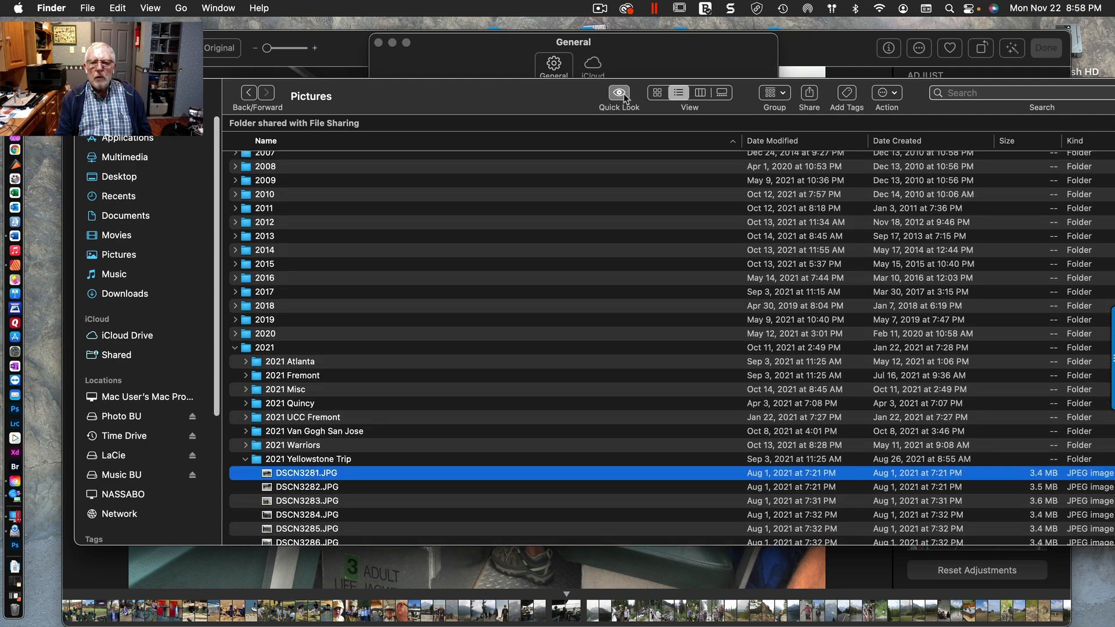
Preview the Yellowstone trip pictures in Quick Look one after another, from DSCN3281.JPG to DSCN3295.JPG
left_click(623, 97)
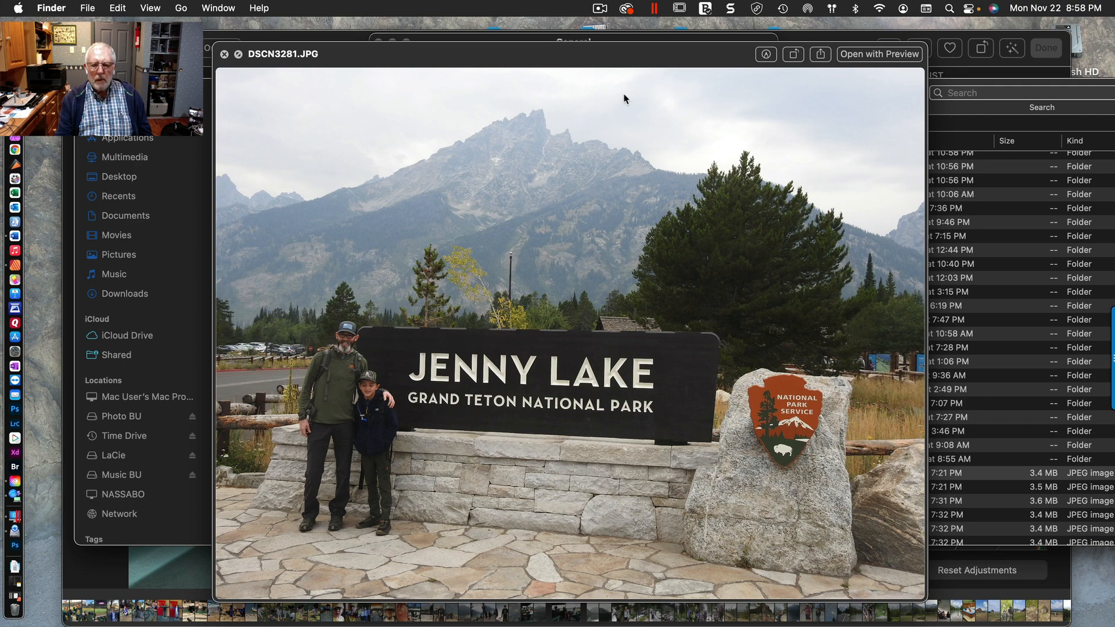
key("Down")
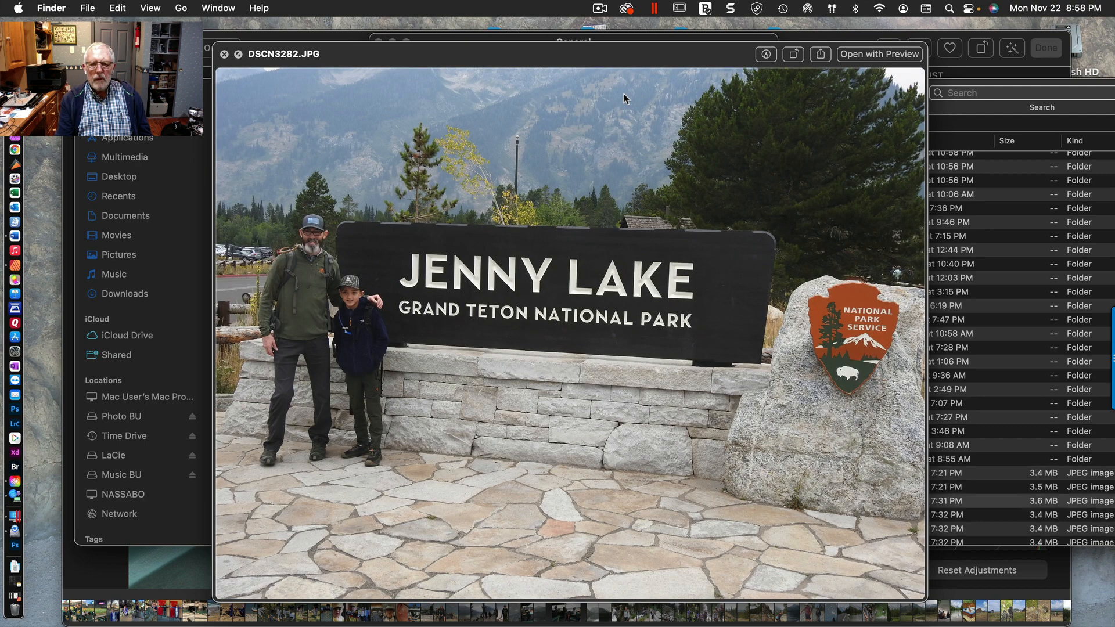
key("Down")
key("Down")
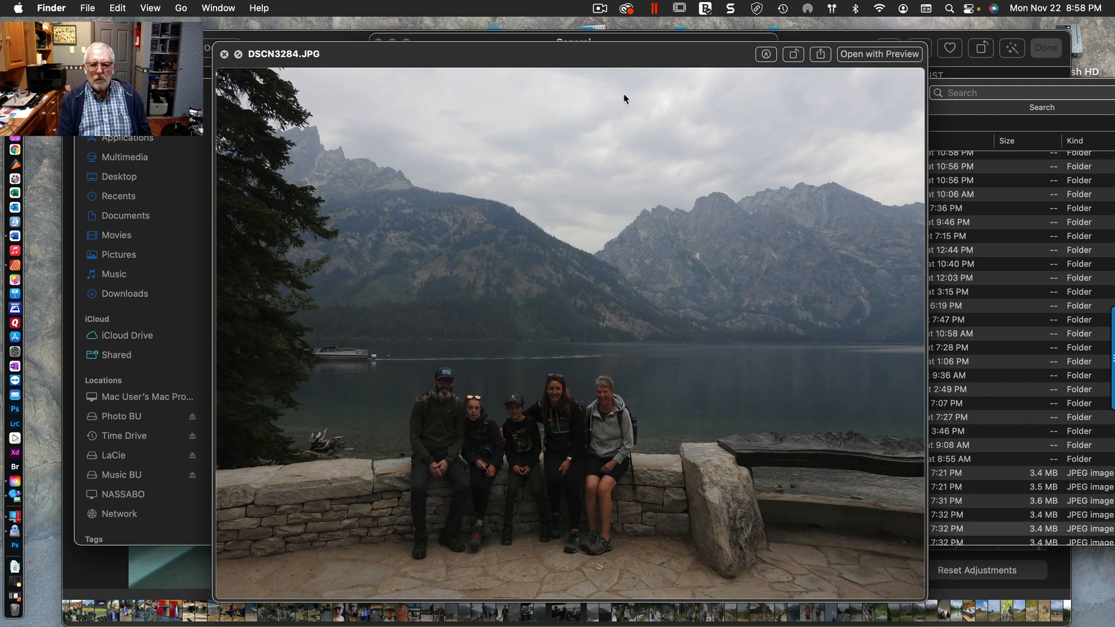
key("Down")
key("Down")
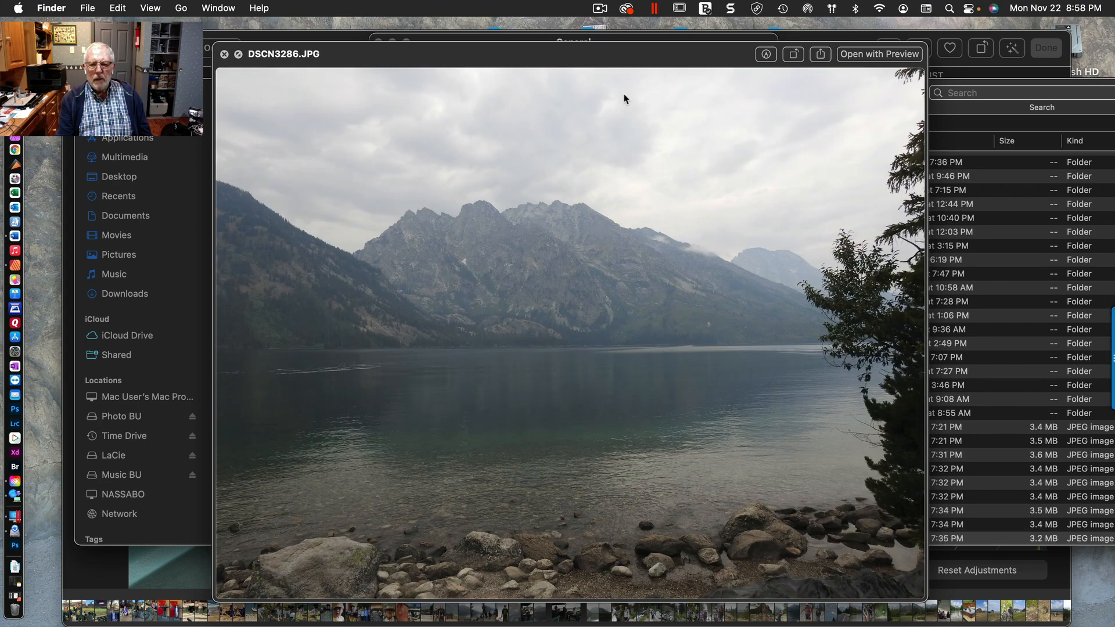
key("Down")
key("Down")
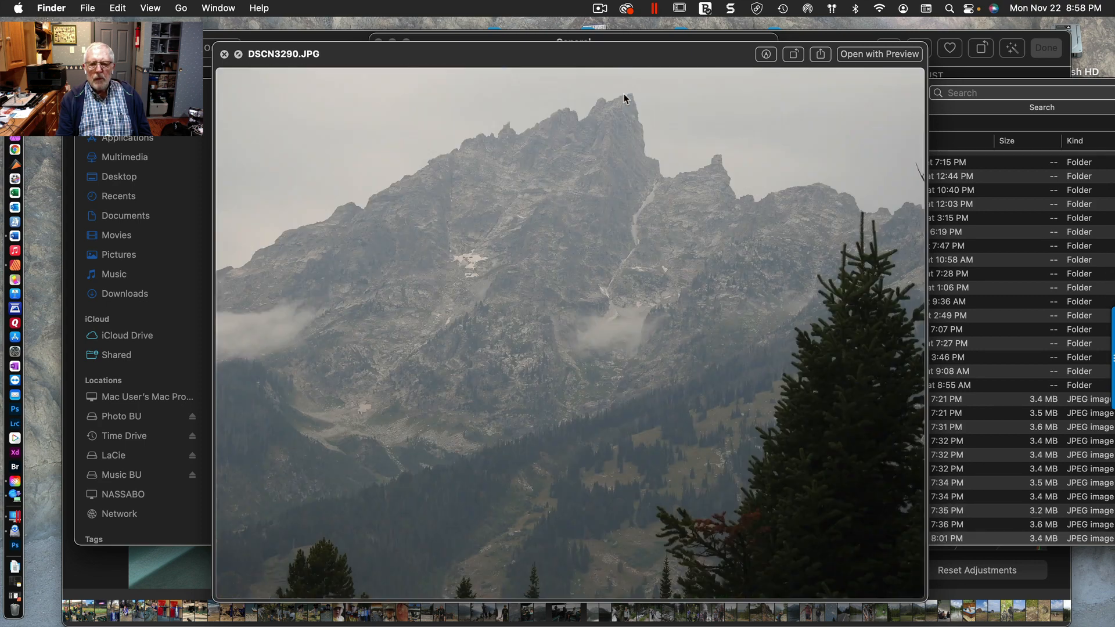
key("Down")
key("Down")
key("Down")
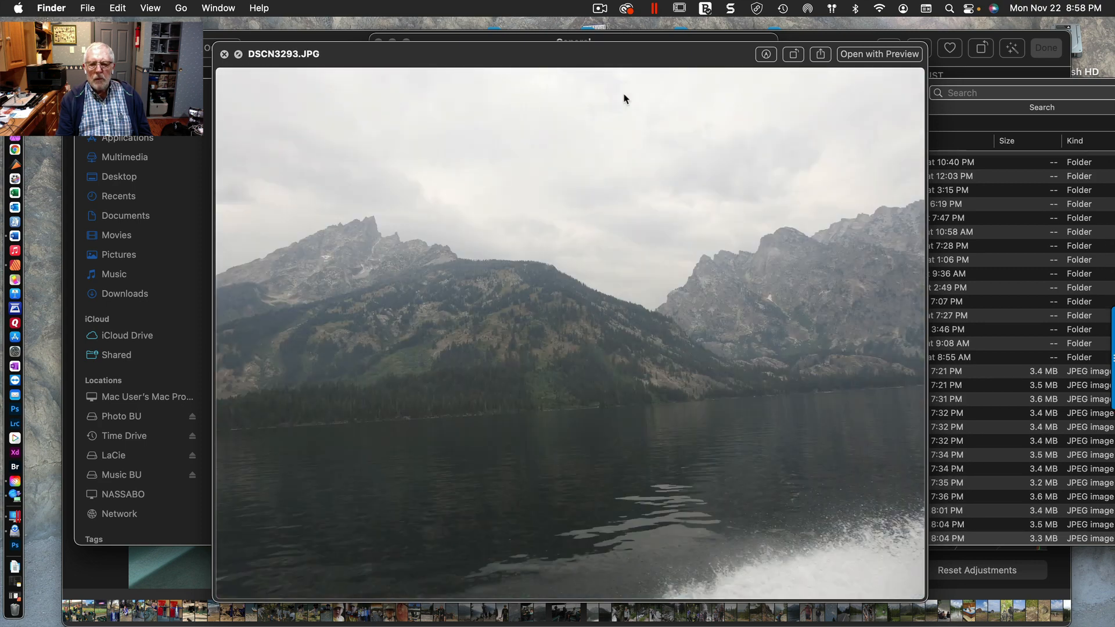
key("Down")
key("Down")
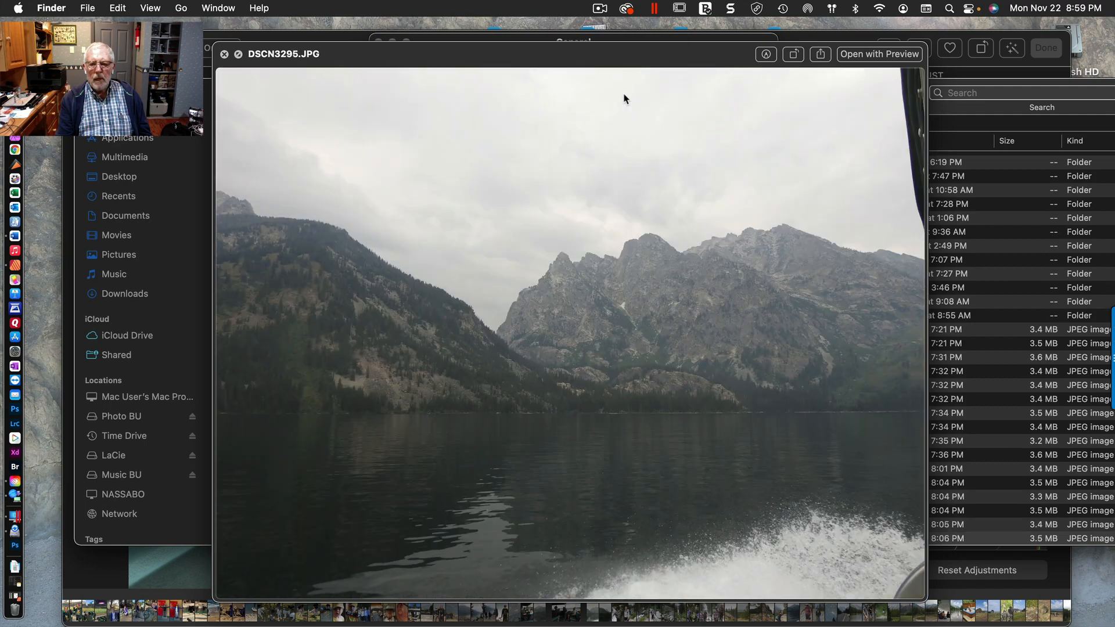
Continue through the Yellowstone trip pictures in Quick Look, from DSCN3296.JPG to DSCN3306.JPG
key("Down")
key("Down")
key("Down")
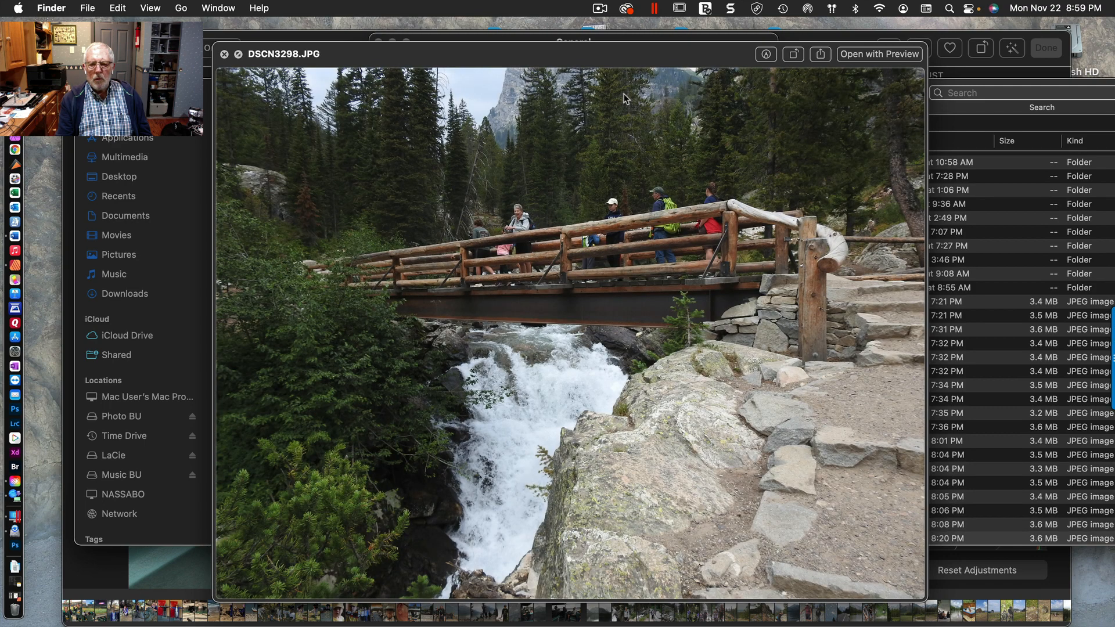
key("Down")
key("Down")
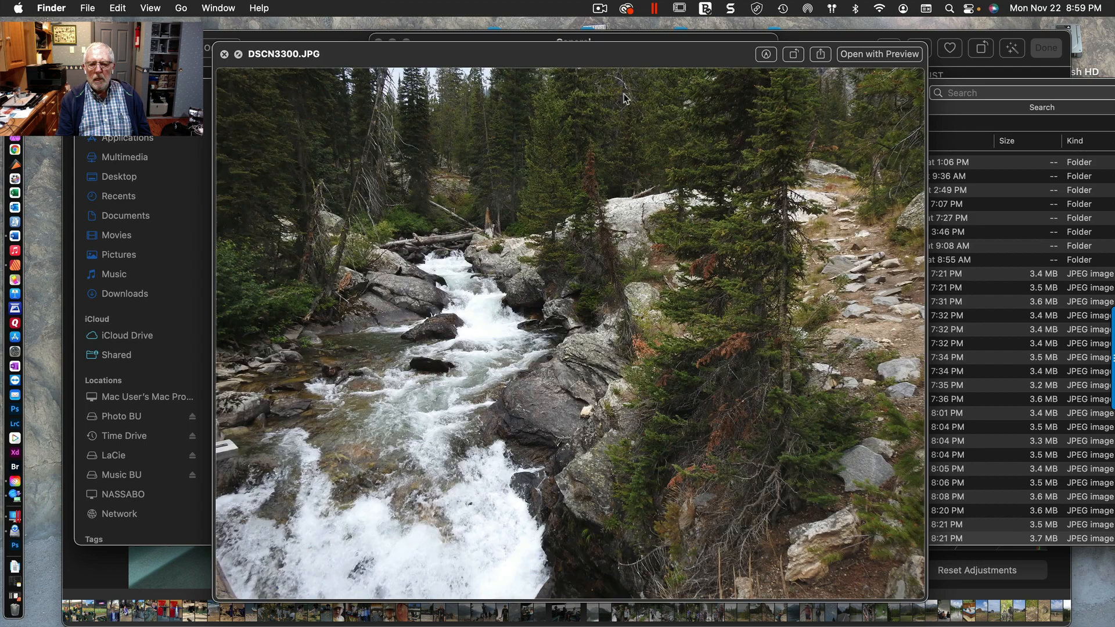
key("Down")
key("Down")
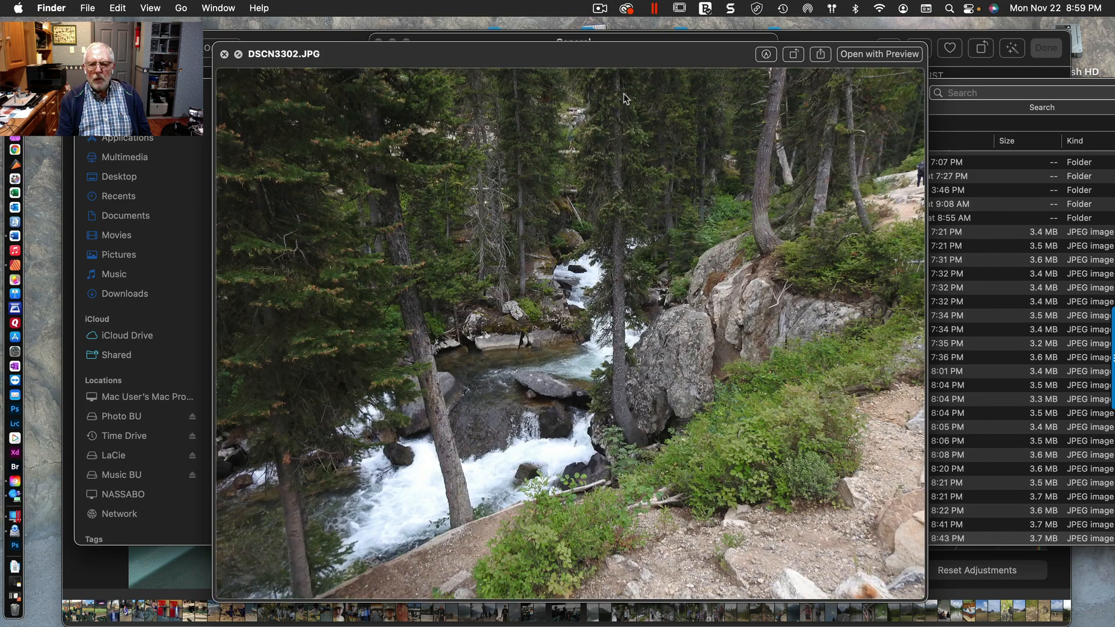
key("Down")
key("Down")
key("Down")
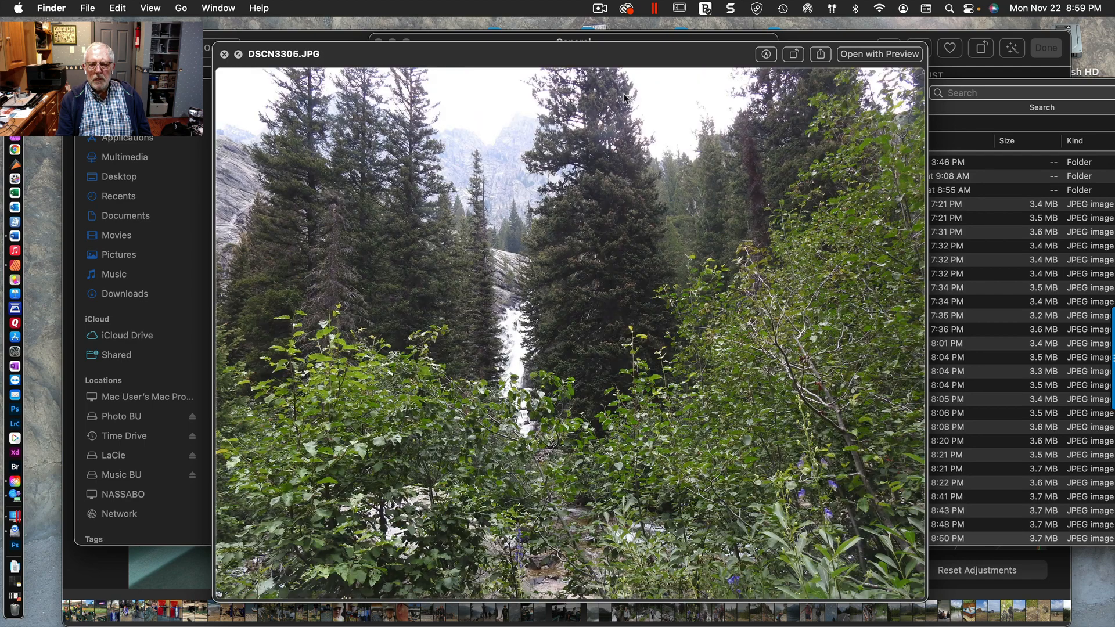
key("Down")
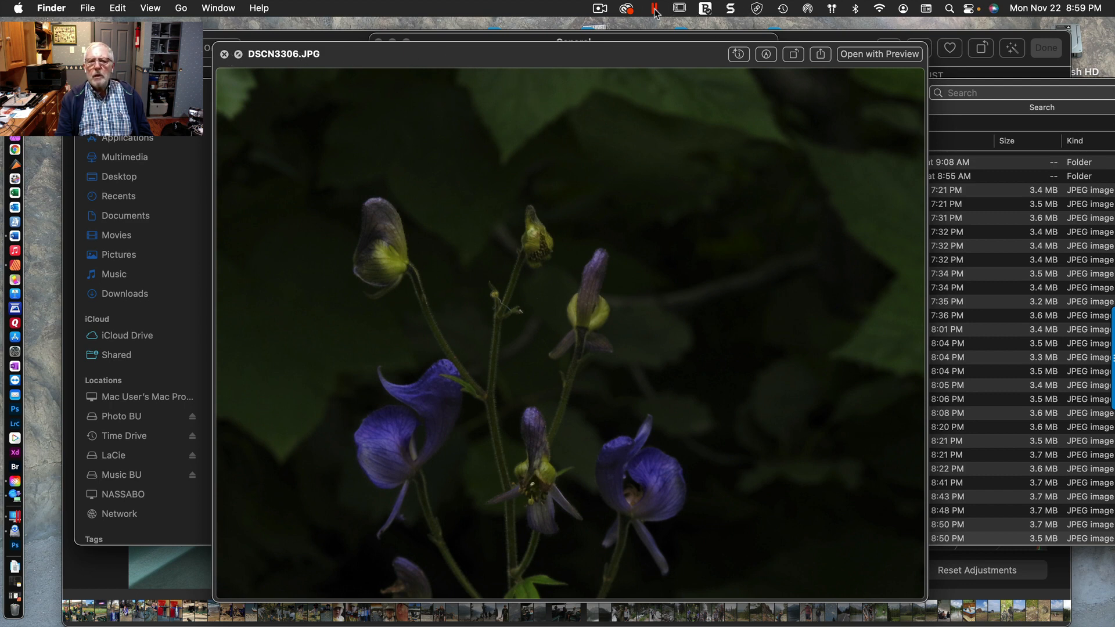
left_click(599, 8)
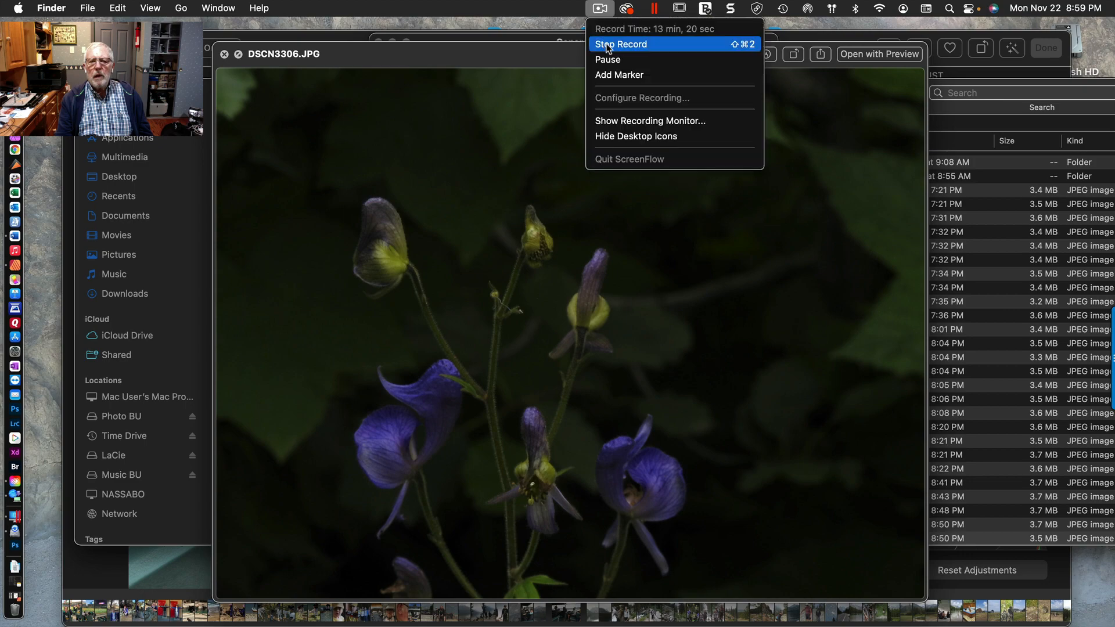